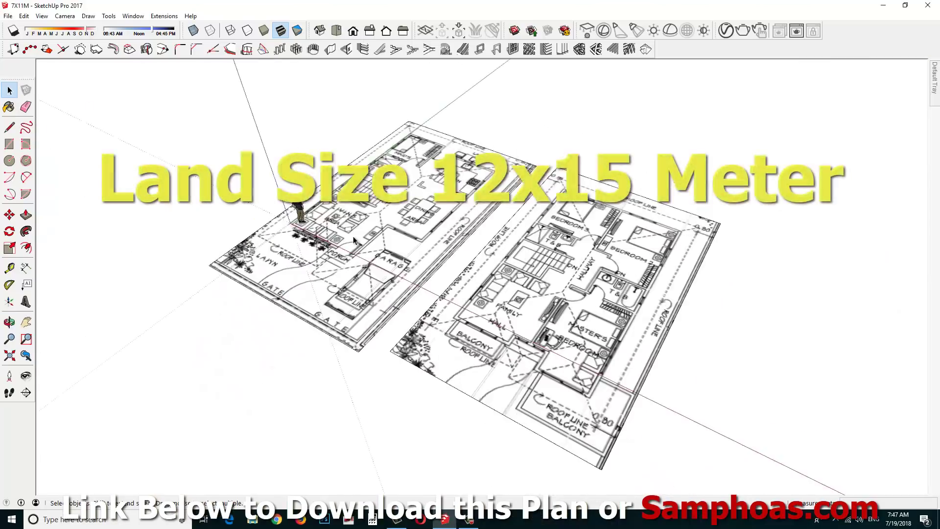
- Zoom in on the upper corner of the 7X11M model's imported floor plan
scroll(354, 240, "up", 10)
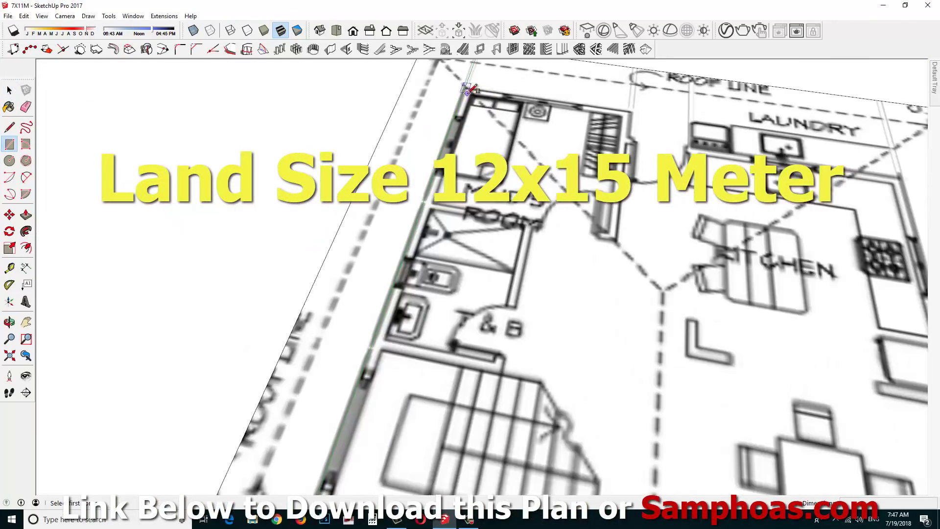
- Draw a thin rectangular wall piece on the plan's top wall near the living area
key("r")
scroll(356, 361, "down", 8)
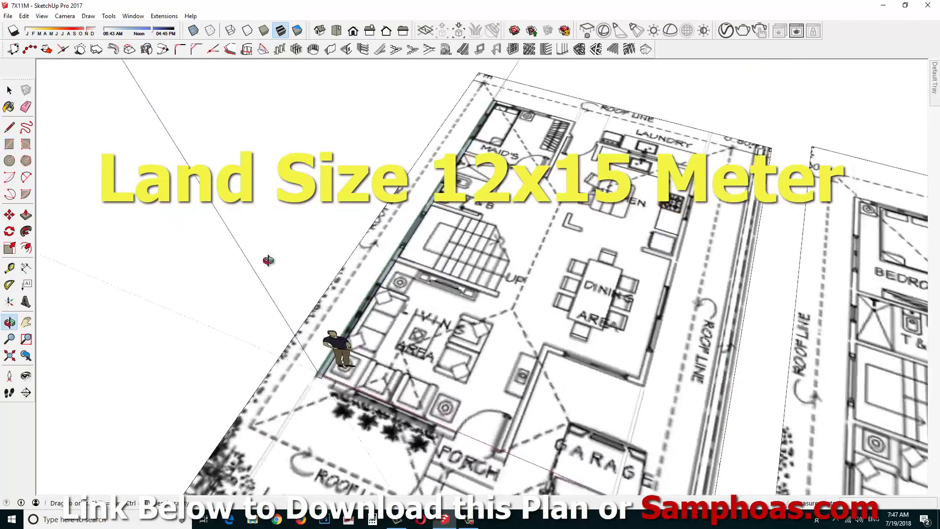
scroll(391, 303, "up", 4)
scroll(416, 274, "up", 3)
scroll(434, 247, "up", 2)
scroll(435, 247, "up", 2)
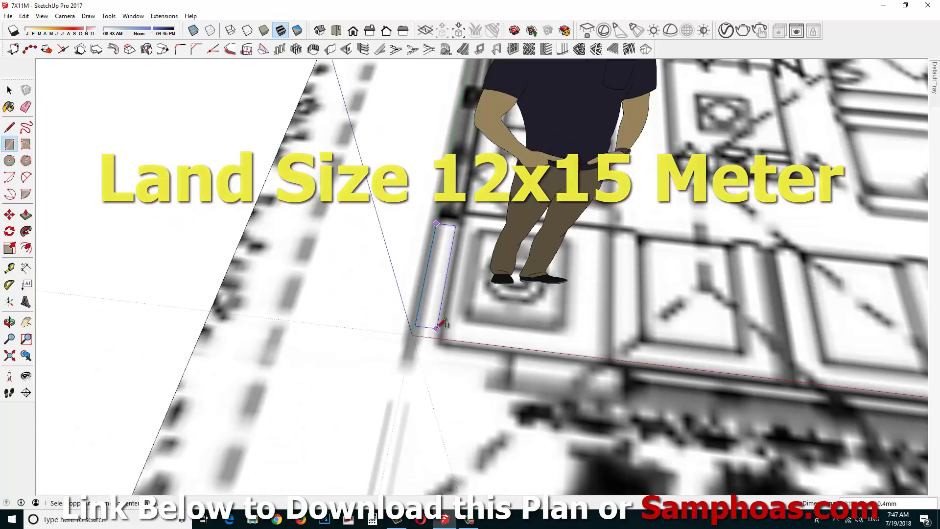
scroll(417, 357, "up", 2)
key("space")
scroll(417, 356, "down", 5)
scroll(245, 318, "up", 6)
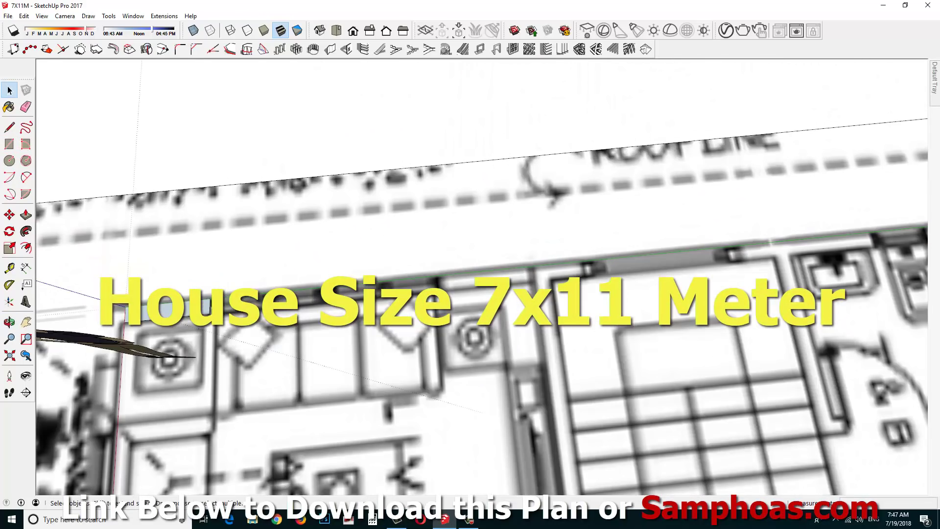
mouse_move(463, 274)
middle_mouse_down()
mouse_move(556, 215)
mouse_move(245, 235)
middle_mouse_up()
- Copy the wall piece along the top wall toward the maid's room
key("m")
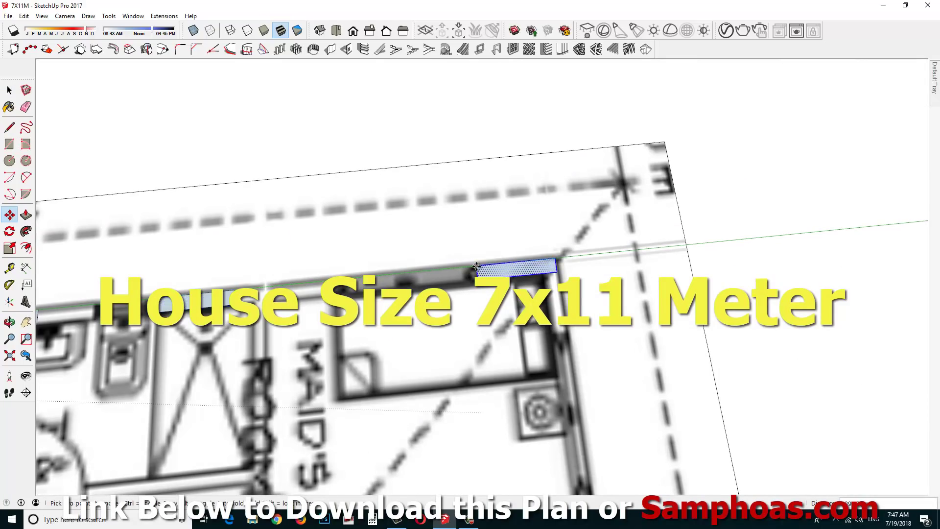
scroll(476, 266, "down", 5)
key("t")
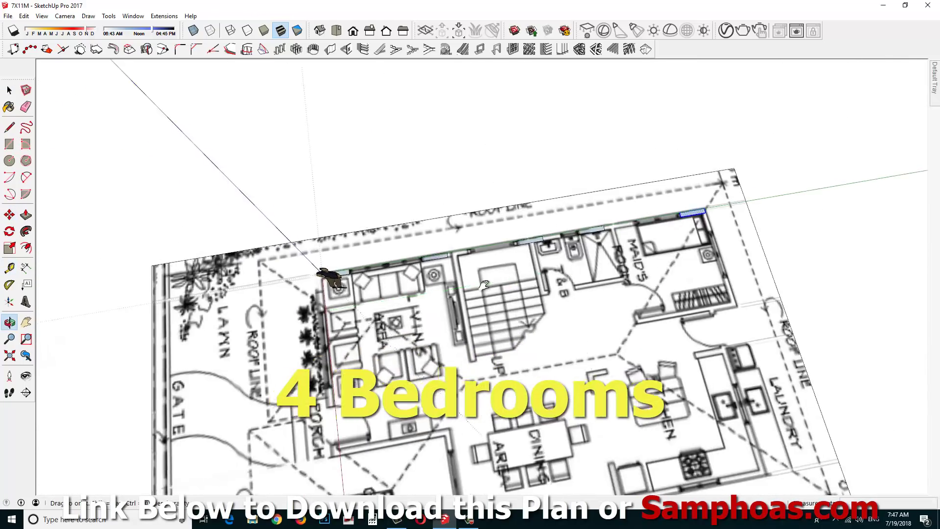
scroll(569, 227, "up", 3)
scroll(569, 227, "up", 2)
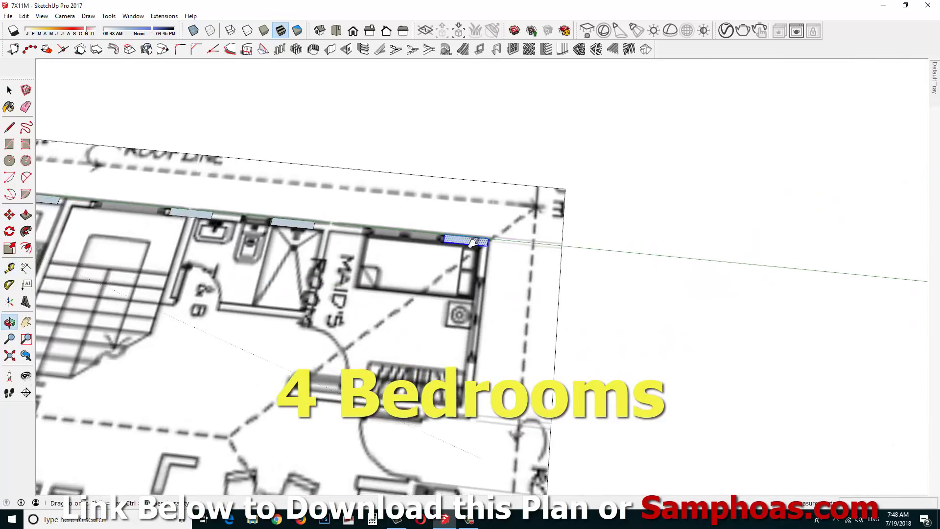
scroll(489, 245, "up", 3)
scroll(480, 240, "up", 2)
key("space")
scroll(478, 232, "up", 2)
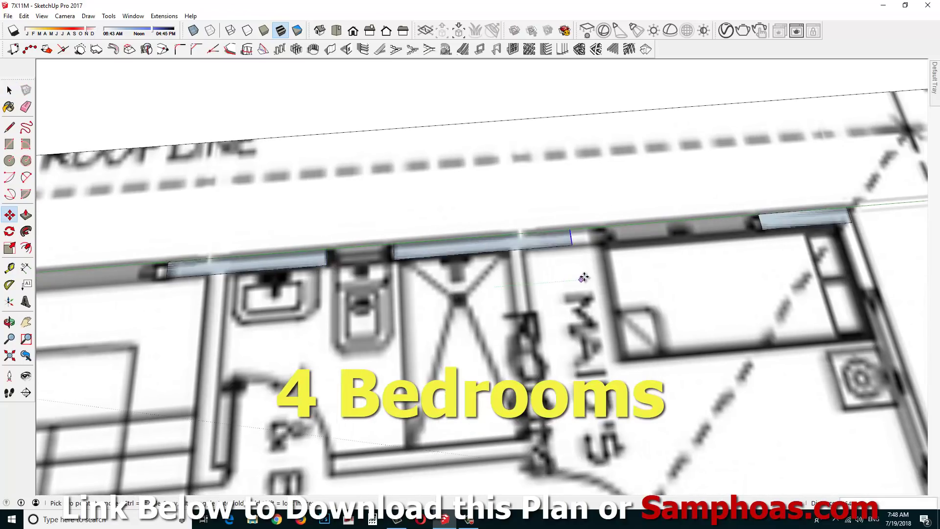
key("space")
scroll(490, 255, "down", 4)
scroll(431, 294, "up", 2)
- Rotate a wall piece 90° to turn the living area corner
scroll(380, 245, "down", 2)
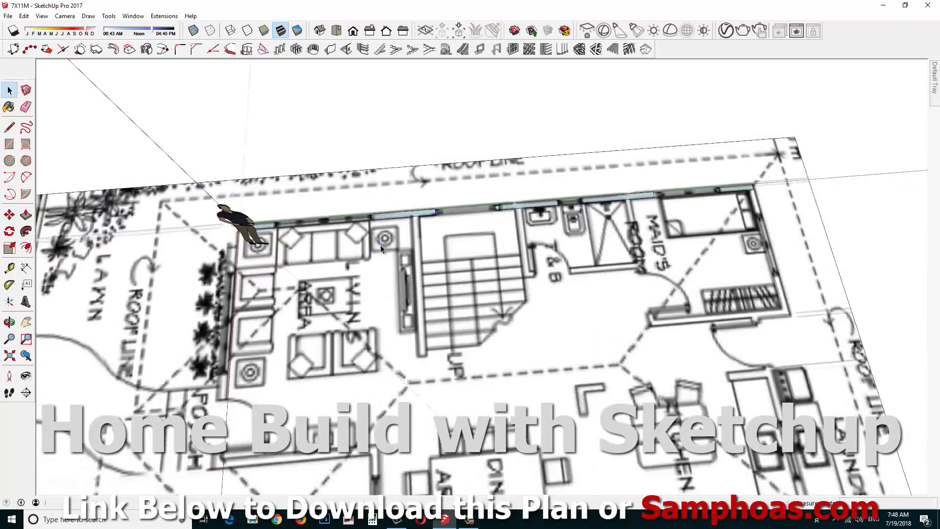
middle_click_drag(380, 244, 427, 242)
scroll(313, 362, "up", 5)
key("q")
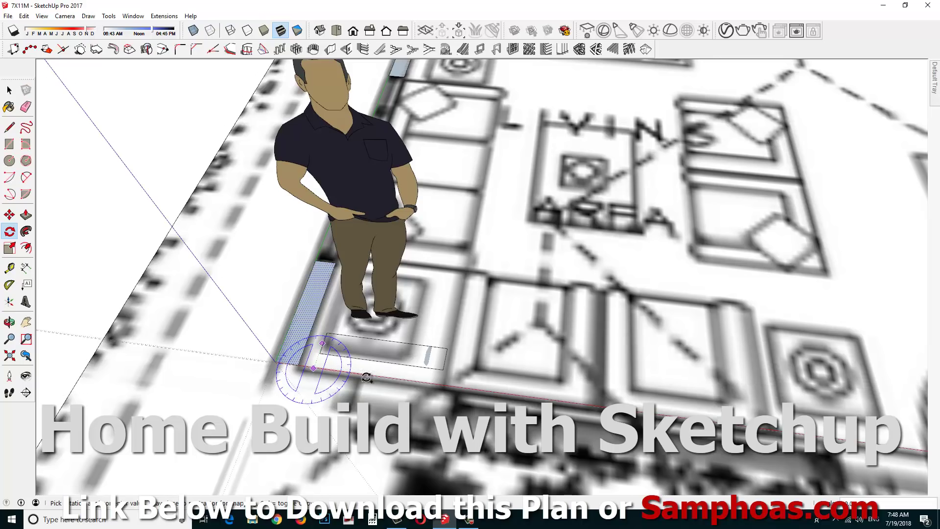
scroll(385, 372, "up", 2)
scroll(249, 369, "down", 3)
middle_click_drag(249, 370, 342, 395)
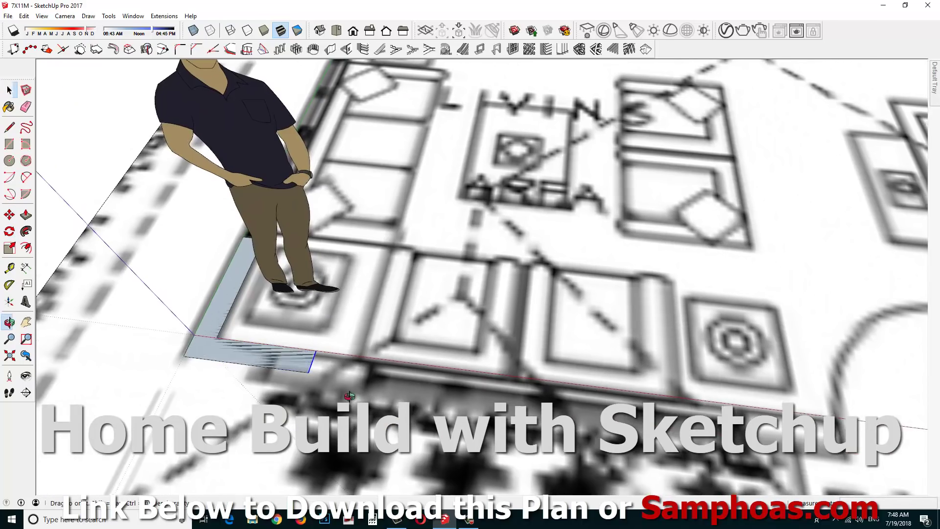
scroll(342, 395, "up", 1)
- Move a wall piece to the end of the porch side wall
key("m")
scroll(360, 392, "down", 3)
scroll(271, 400, "up", 1)
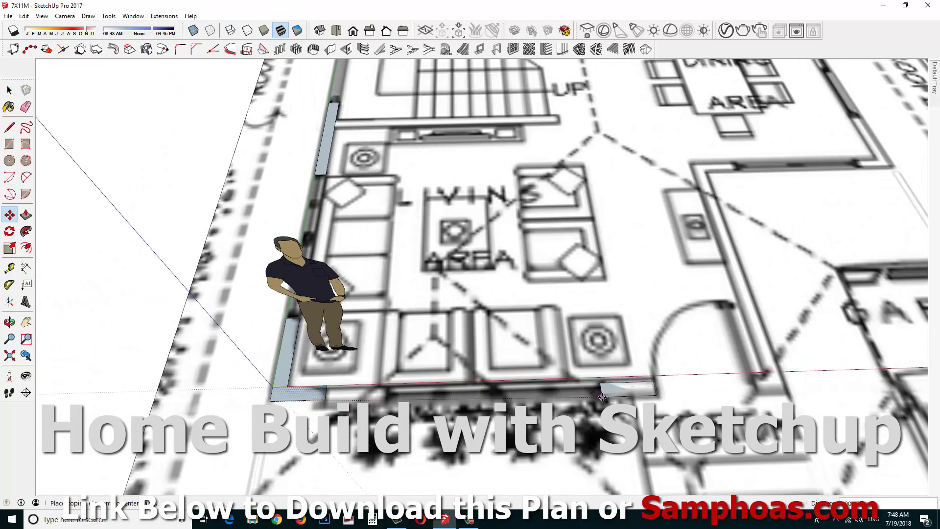
mouse_move(766, 376)
middle_mouse_down()
mouse_move(467, 397)
mouse_move(403, 336)
middle_mouse_up()
scroll(402, 337, "up", 2)
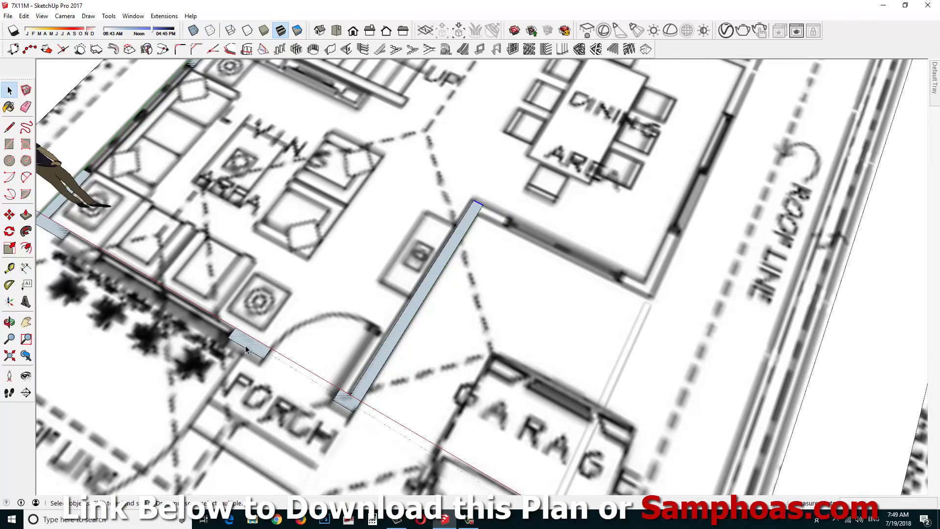
left_click(652, 300)
scroll(653, 300, "down", 2)
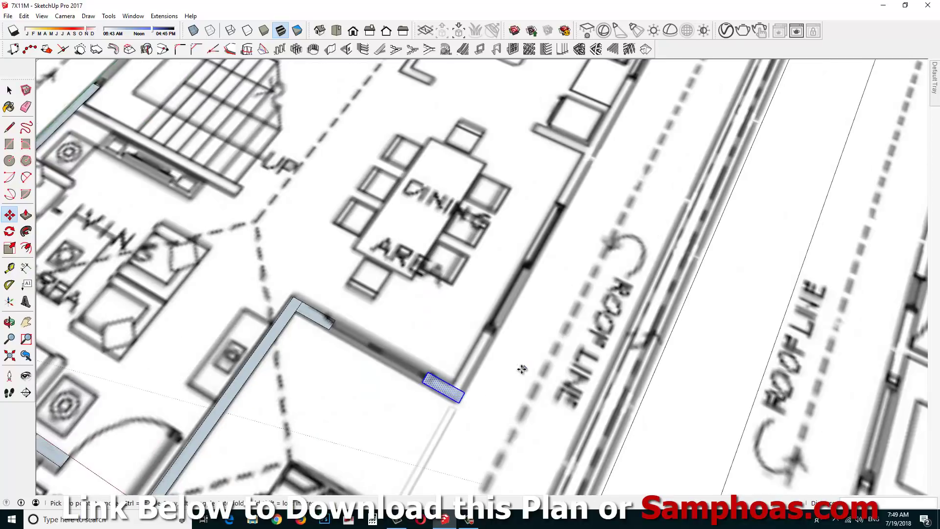
key("space")
scroll(89, 246, "up", 2)
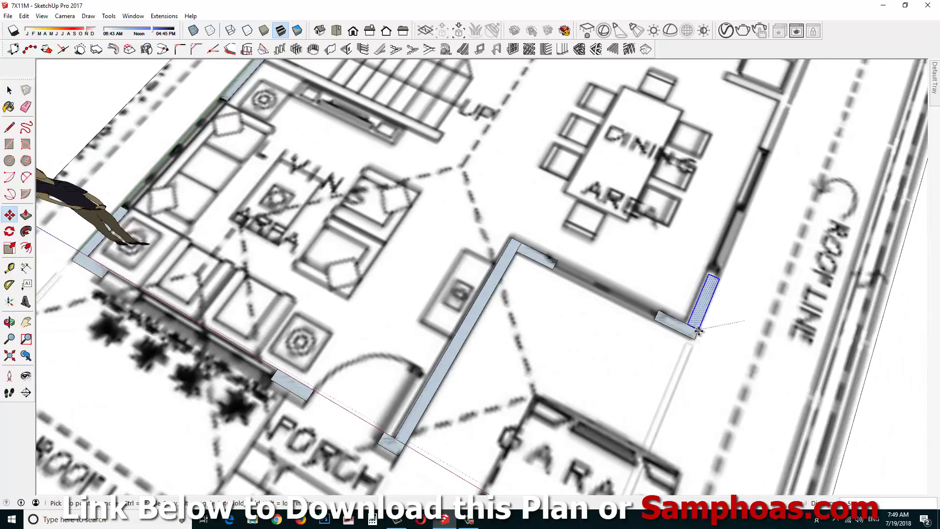
- Copy a wall piece along the dining area and kitchen wall
middle_click_drag(698, 331, 337, 431, "shift")
middle_click_drag(473, 222, 432, 376, "shift")
left_click(431, 375)
key("ctrl")
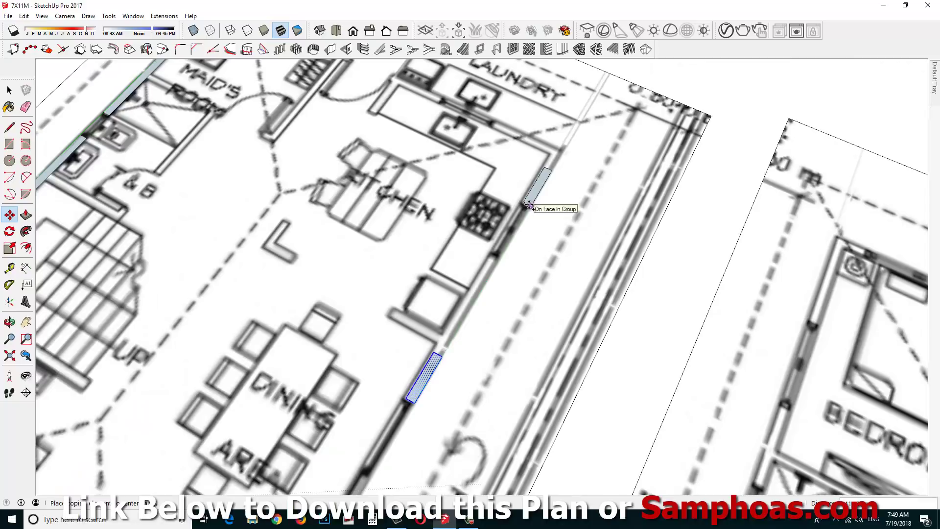
scroll(529, 205, "down", 3)
scroll(491, 224, "up", 3)
scroll(491, 224, "up", 2)
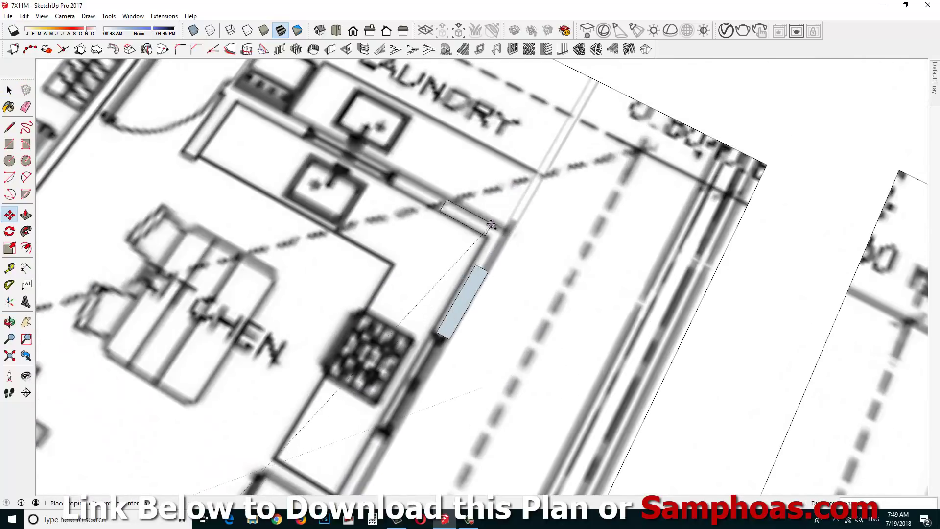
left_click(491, 224)
key("space")
scroll(514, 249, "up", 2)
- Copy the short wall piece to the kitchen corner beside the laundry
left_click_drag(442, 255, 521, 301)
key("m")
scroll(529, 247, "down", 2)
left_click(392, 184)
key("ctrl")
scroll(392, 184, "down", 2)
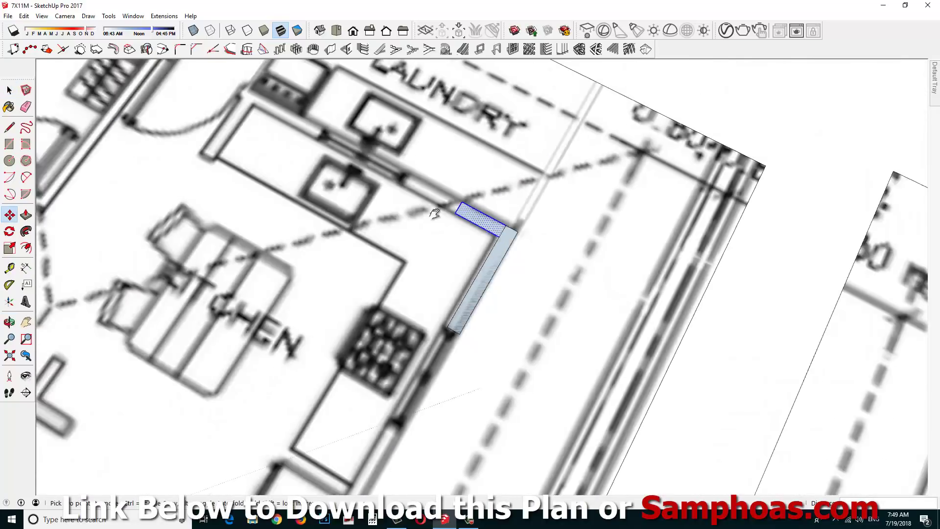
scroll(310, 197, "up", 3)
left_click(286, 161)
middle_click_drag(308, 176, 409, 252, "shift")
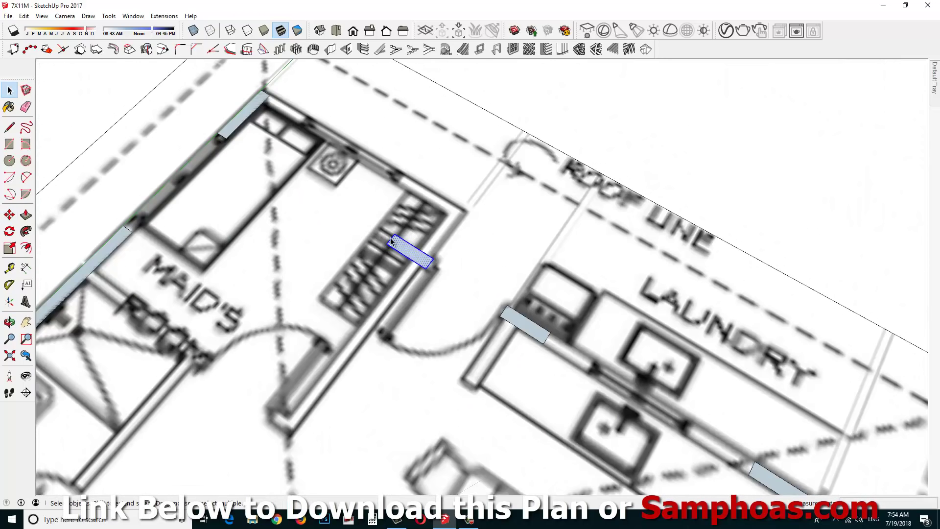
- Copy a wall piece to the maid's room corner
key("m")
left_click(392, 239)
scroll(425, 254, "up", 2)
scroll(432, 240, "down", 3)
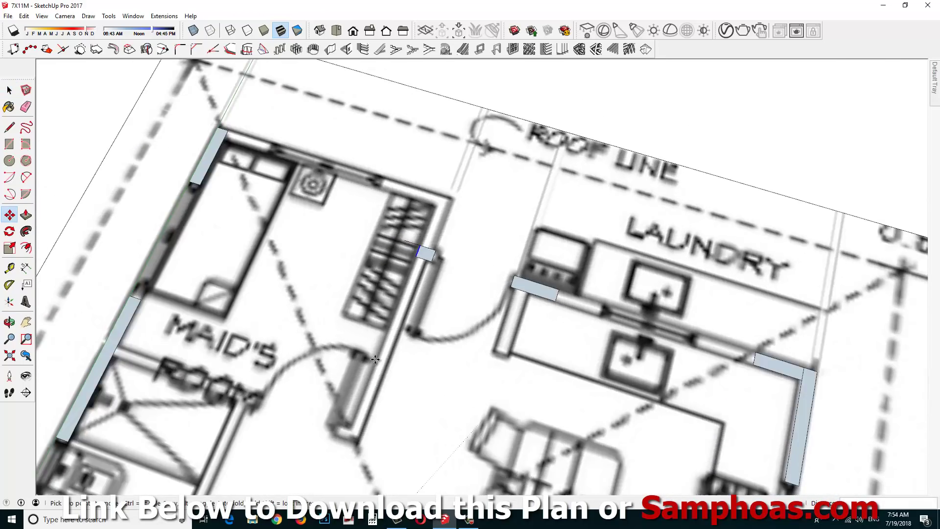
scroll(372, 196, "up", 2)
scroll(305, 156, "up", 2)
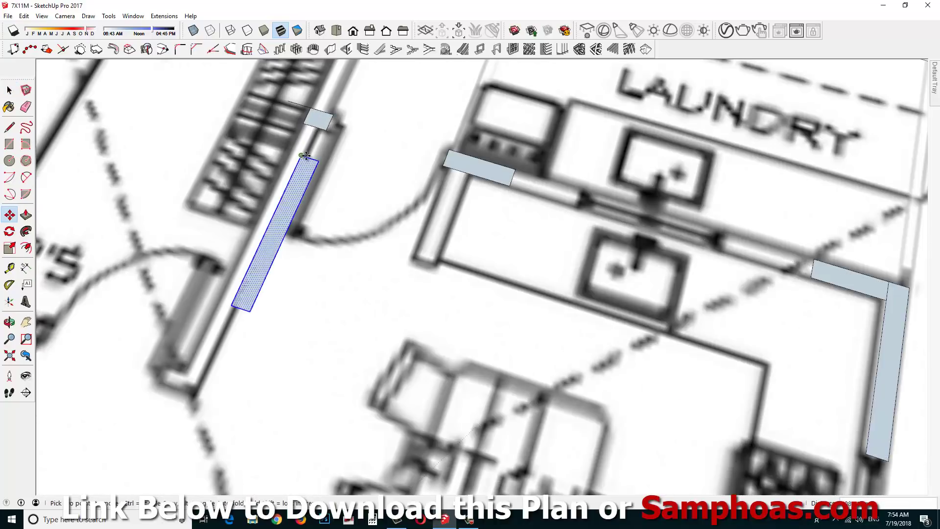
left_click(290, 229)
key("m")
scroll(380, 244, "down", 2)
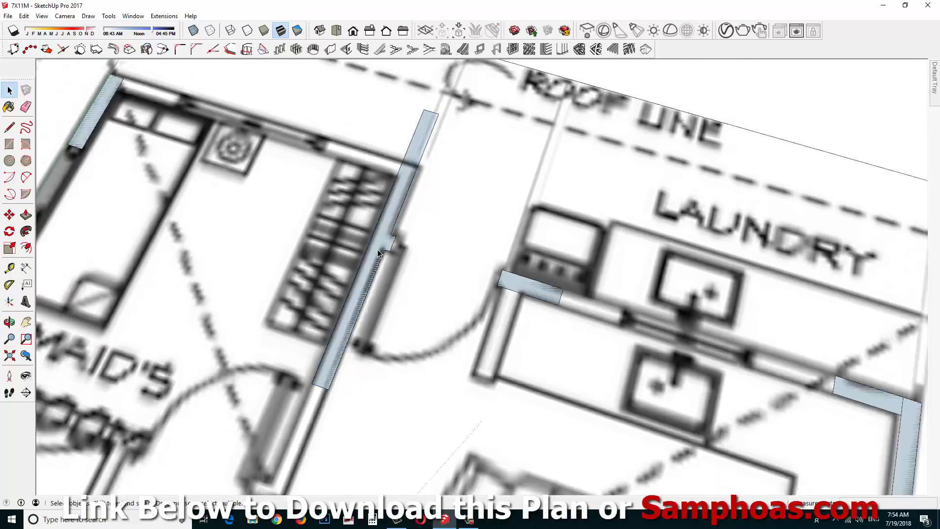
middle_click_drag(380, 245, 460, 235)
scroll(454, 252, "up", 3)
key("space")
scroll(439, 331, "down", 2)
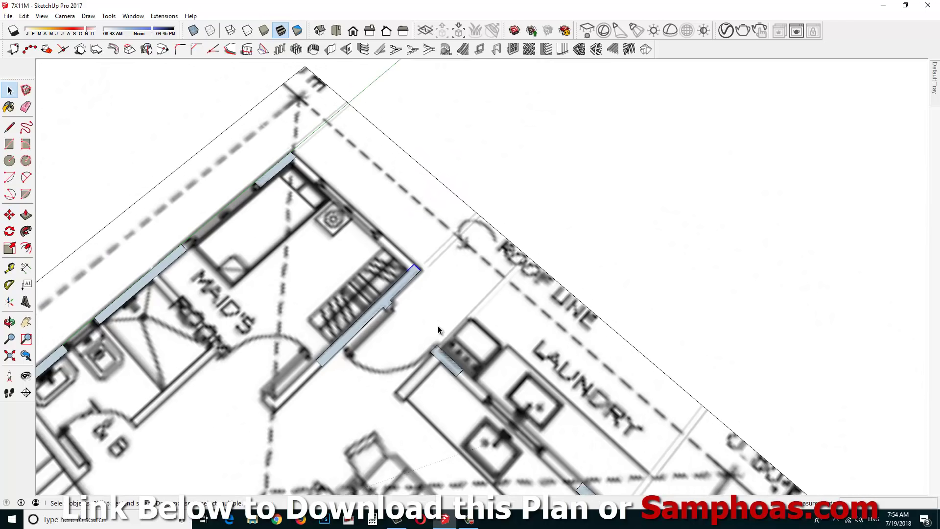
scroll(462, 367, "up", 2)
left_click(374, 249)
key("space")
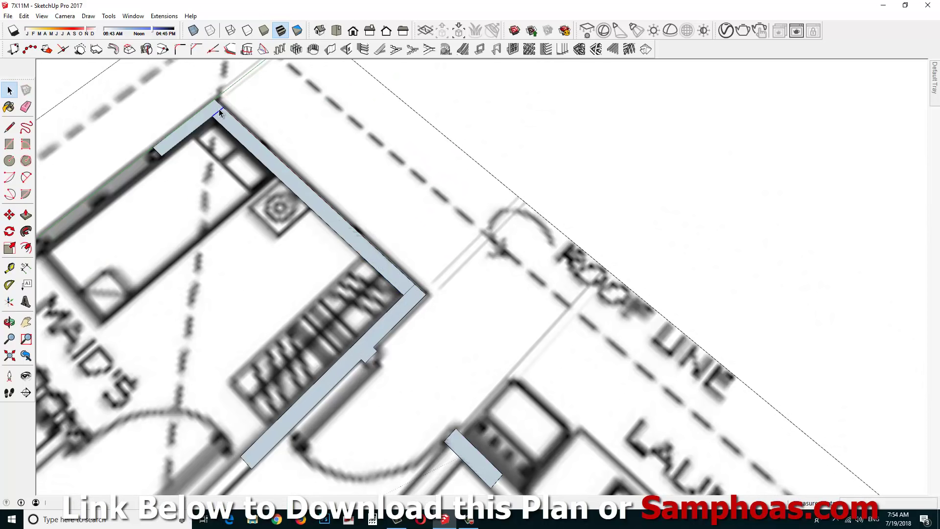
- Place the remaining wall pieces by the laundry to close the ground-floor outline
scroll(408, 296, "down", 3)
scroll(507, 412, "up", 1)
left_click(507, 413)
scroll(424, 232, "up", 2)
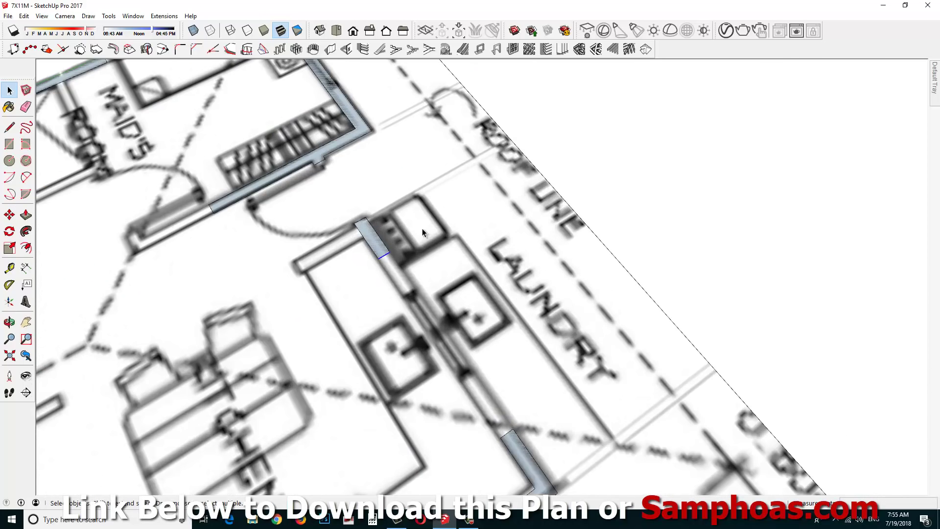
key("space")
scroll(454, 254, "down", 3)
scroll(450, 323, "up", 1)
scroll(451, 326, "up", 1)
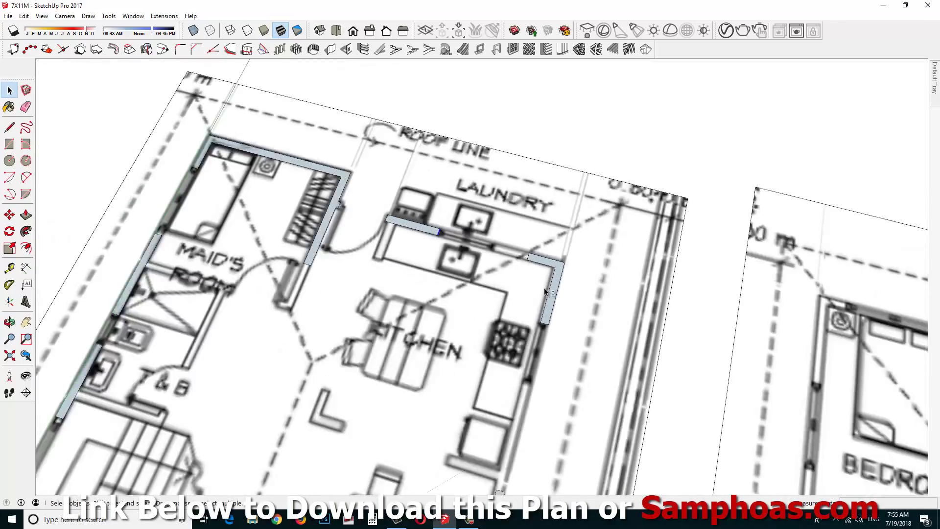
scroll(449, 328, "up", 1)
scroll(522, 247, "down", 3)
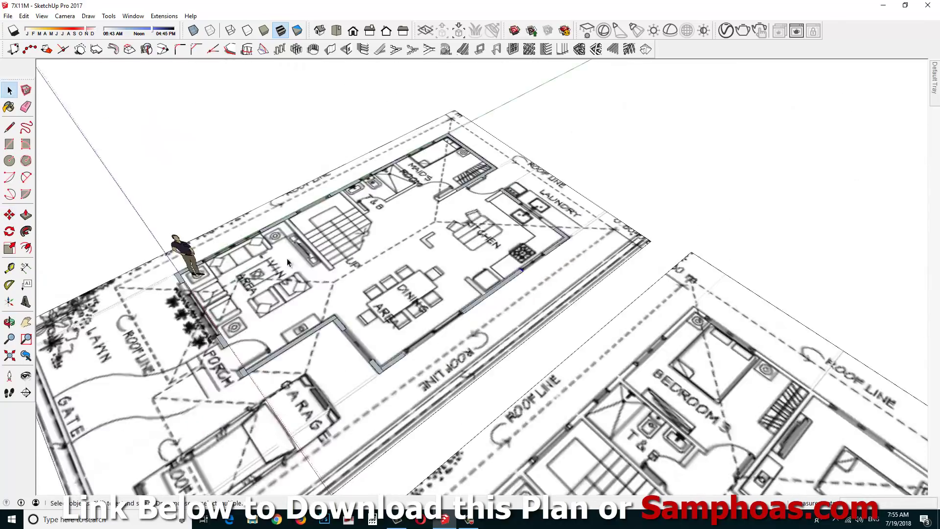
scroll(271, 249, "up", 1)
scroll(270, 249, "up", 1)
scroll(271, 249, "up", 1)
key("space")
scroll(270, 249, "down", 3)
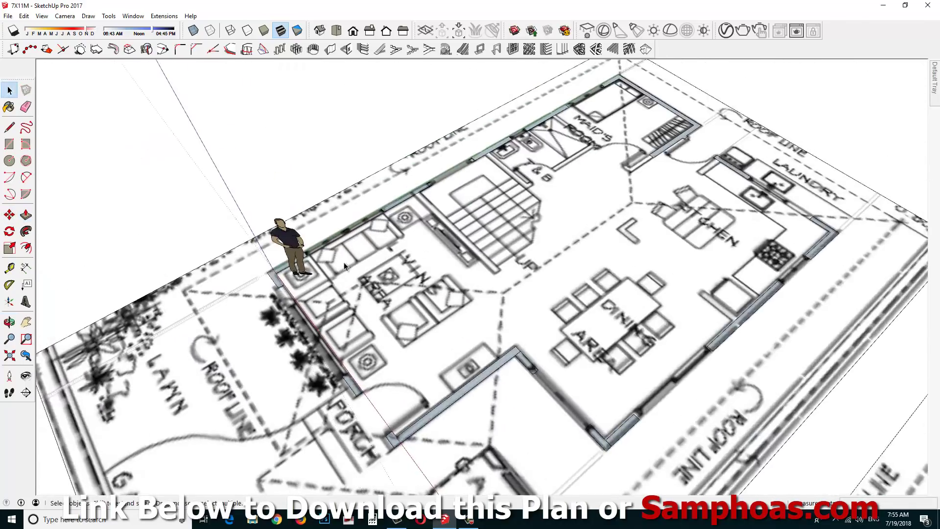
scroll(247, 229, "up", 2)
key("p")
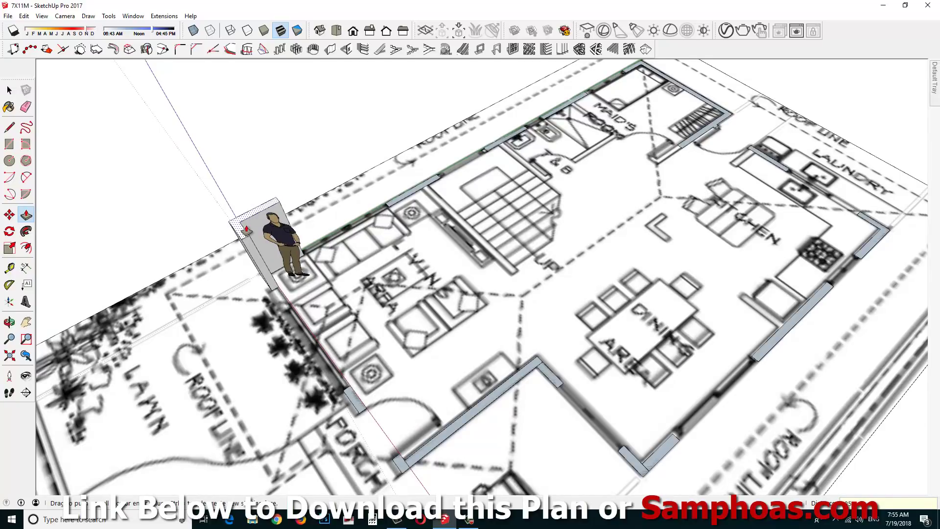
- Push/Pull the wall face by the figure to full height, repeating it on neighbouring segments
left_click_drag(247, 229, 265, 73)
scroll(293, 220, "down", 2)
double_click(386, 284)
scroll(465, 244, "up", 1)
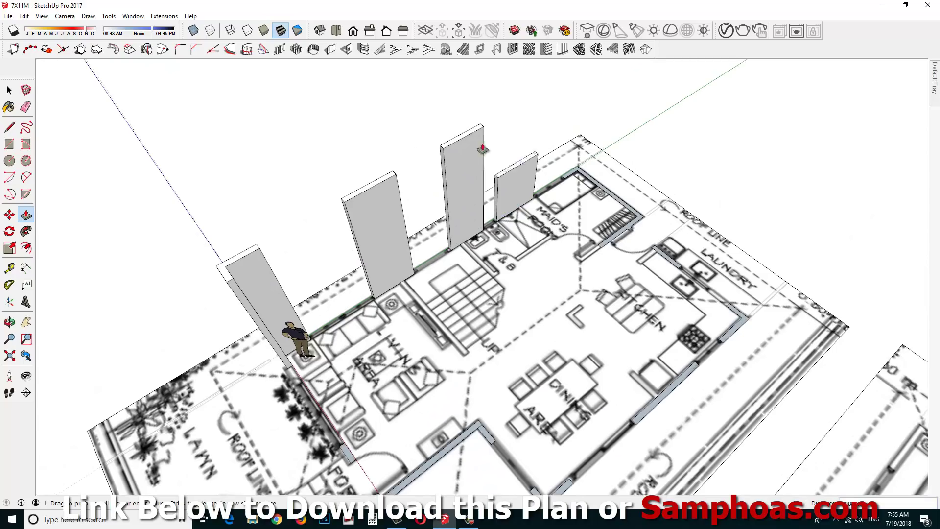
double_click(516, 161)
double_click(580, 176)
scroll(533, 169, "down", 2)
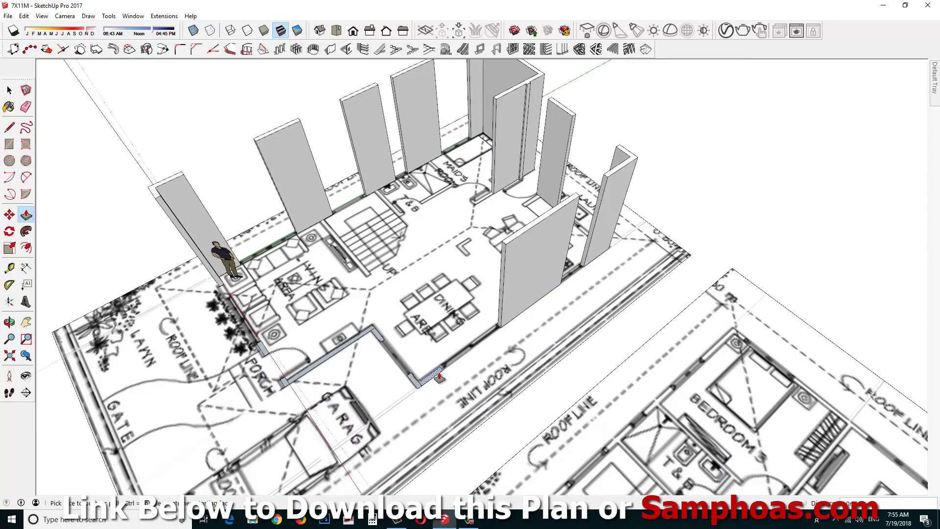
key("Escape")
scroll(419, 388, "up", 2)
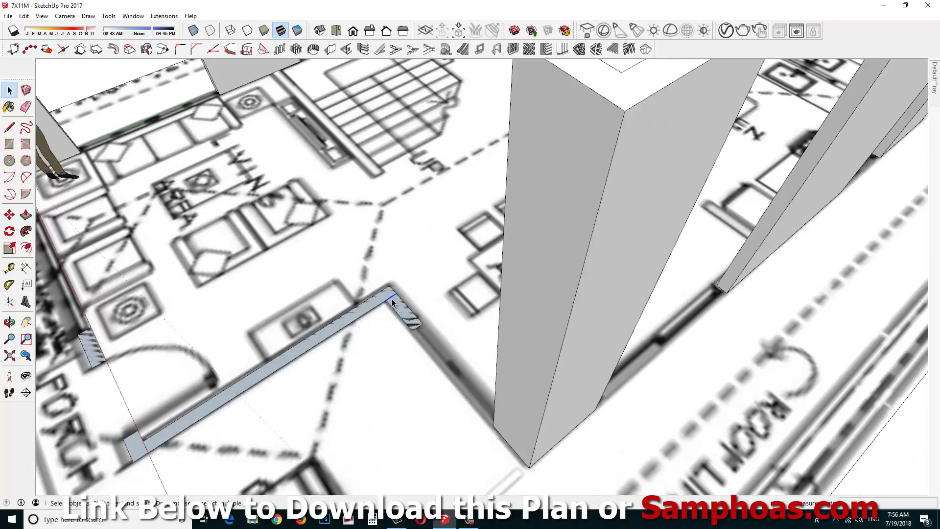
scroll(294, 343, "up", 2)
- Raise the L-shaped porch wall to the same full height
key("space")
double_click(313, 349)
scroll(313, 349, "down", 3)
scroll(342, 343, "down", 2)
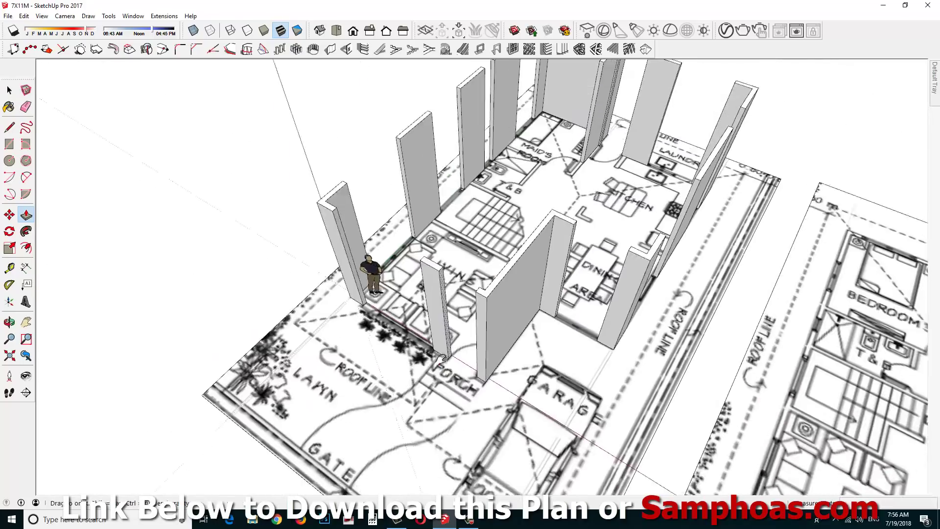
scroll(385, 332, "down", 1)
key("space")
scroll(367, 340, "up", 3)
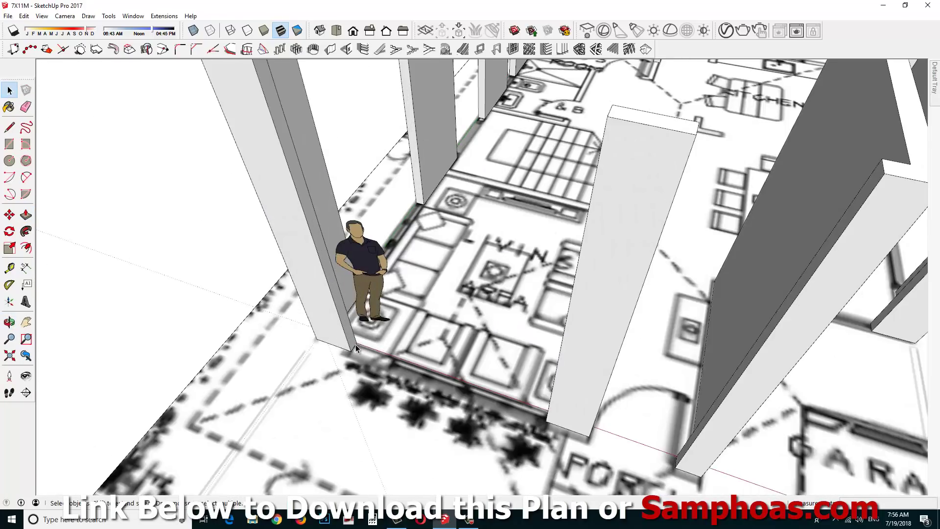
- Orbit low around the living area to inspect the new corner wall by the lawn
mouse_move(356, 344)
middle_mouse_down()
mouse_move(453, 292)
mouse_move(384, 315)
middle_mouse_up()
scroll(383, 315, "down", 3)
scroll(478, 264, "up", 3)
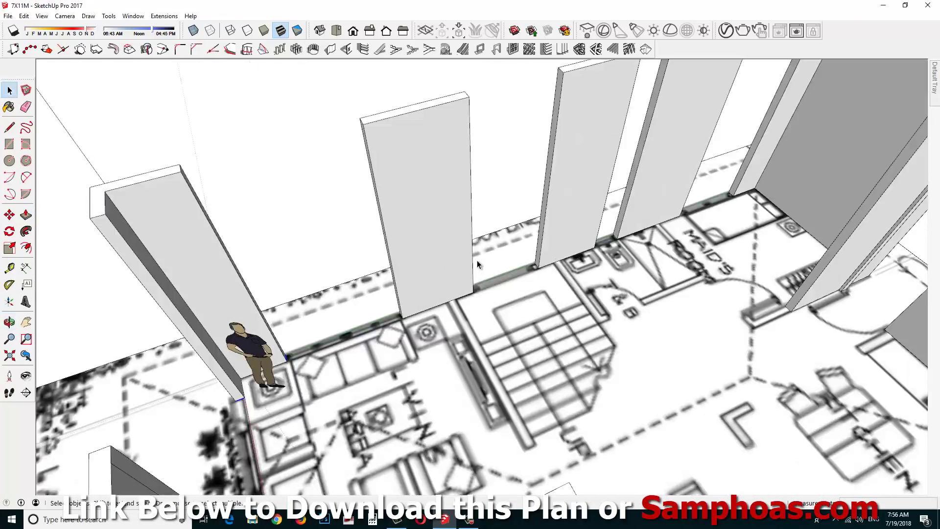
middle_click_drag(477, 264, 411, 310)
scroll(321, 318, "up", 3)
key("m")
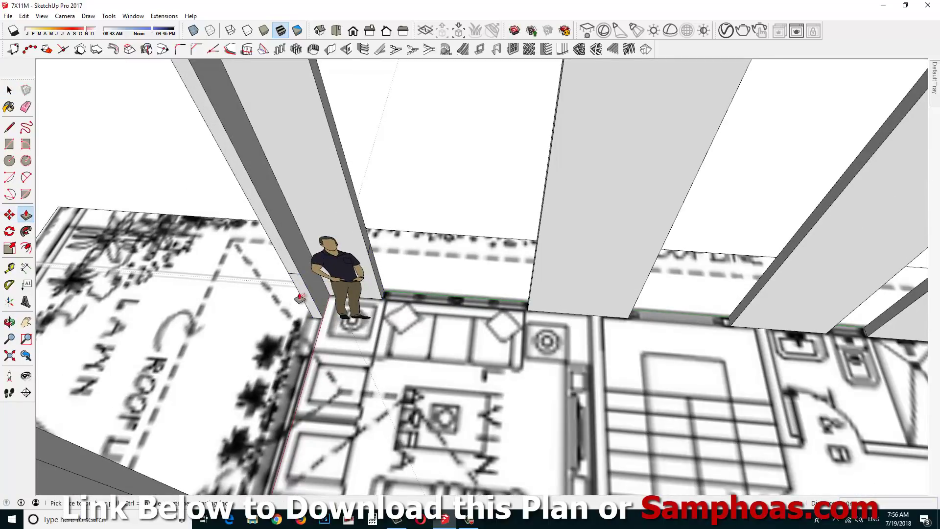
scroll(300, 297, "down", 3)
scroll(302, 309, "up", 2)
scroll(266, 252, "up", 3)
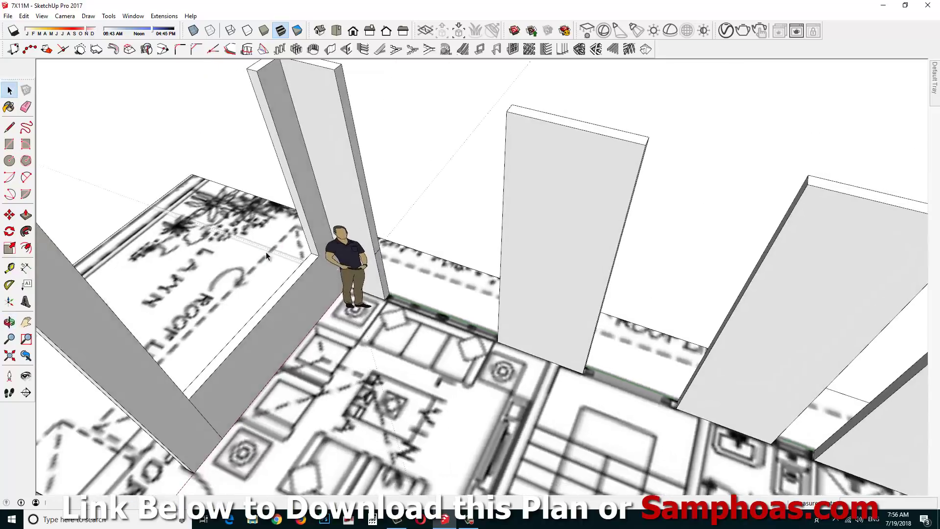
scroll(333, 259, "up", 3)
mouse_move(333, 259)
middle_mouse_down()
mouse_move(409, 293)
mouse_move(430, 342)
middle_mouse_up()
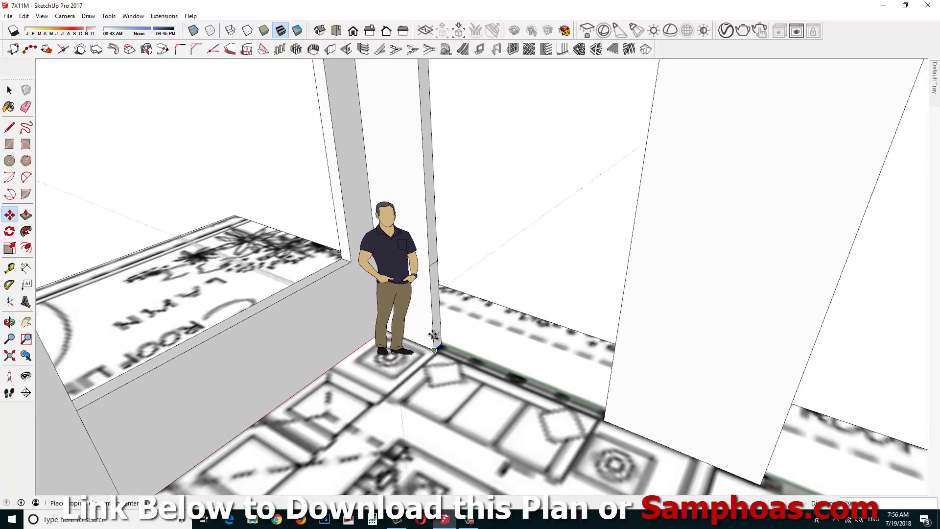
scroll(429, 294, "down", 3)
- Extend a column sideways into a wall section over the window
key("space")
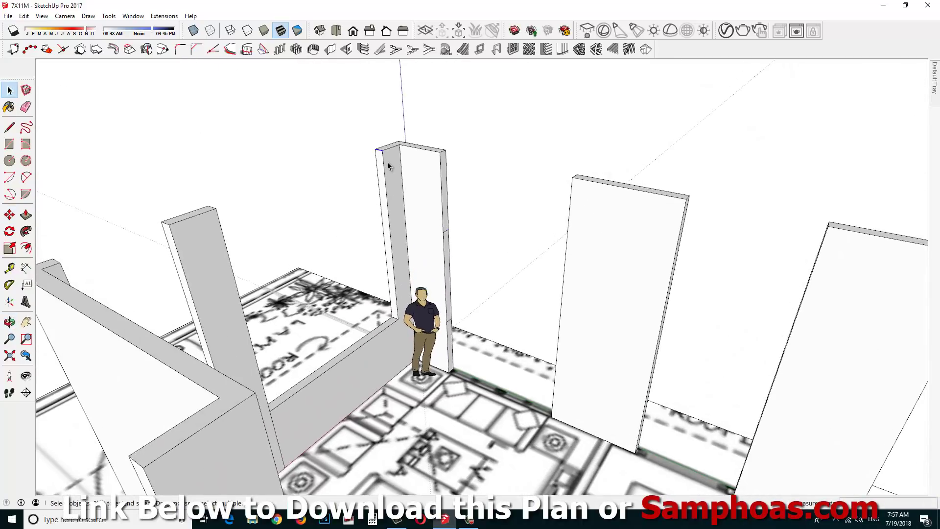
left_click_drag(383, 203, 219, 222)
key("space")
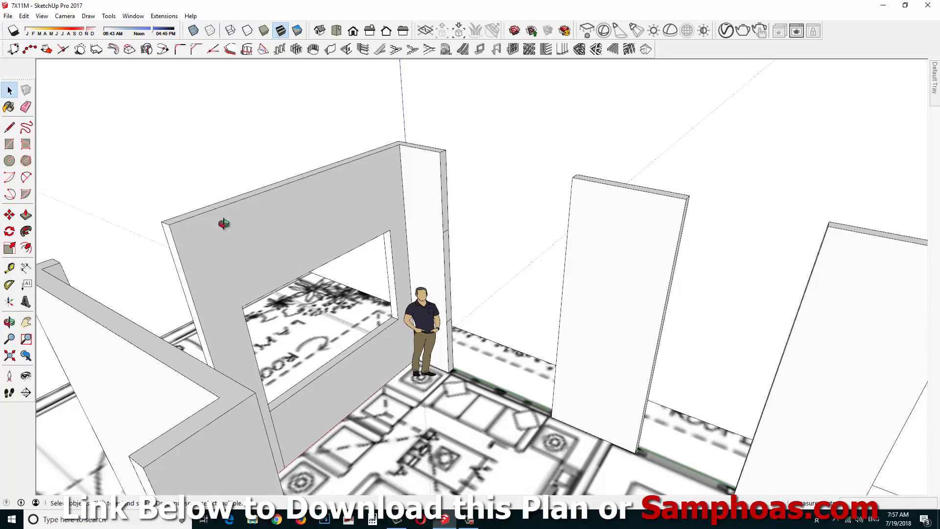
scroll(224, 224, "down", 3)
middle_click_drag(224, 224, 354, 298)
scroll(355, 297, "up", 4)
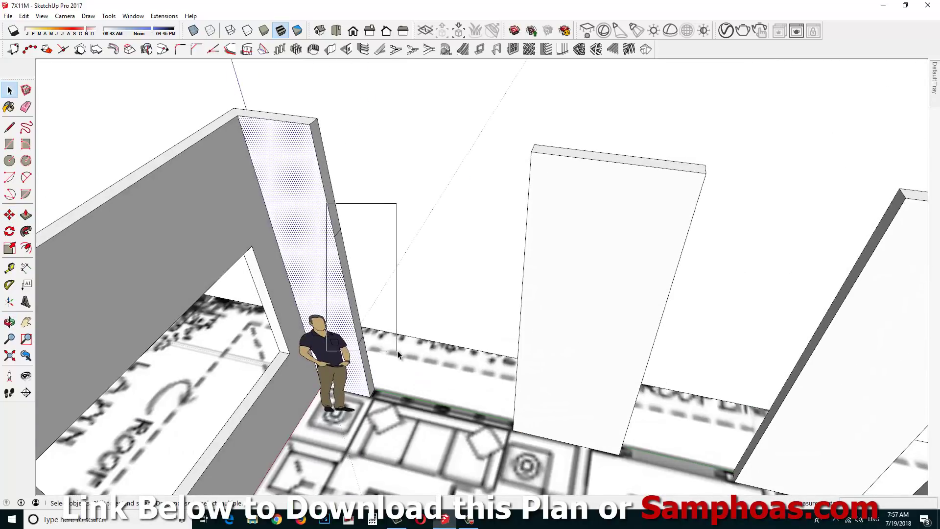
- Copy the wall piece beside the figure over to the next column
left_click_drag(398, 351, 398, 351)
scroll(398, 351, "down", 3)
key("m")
scroll(297, 199, "up", 2)
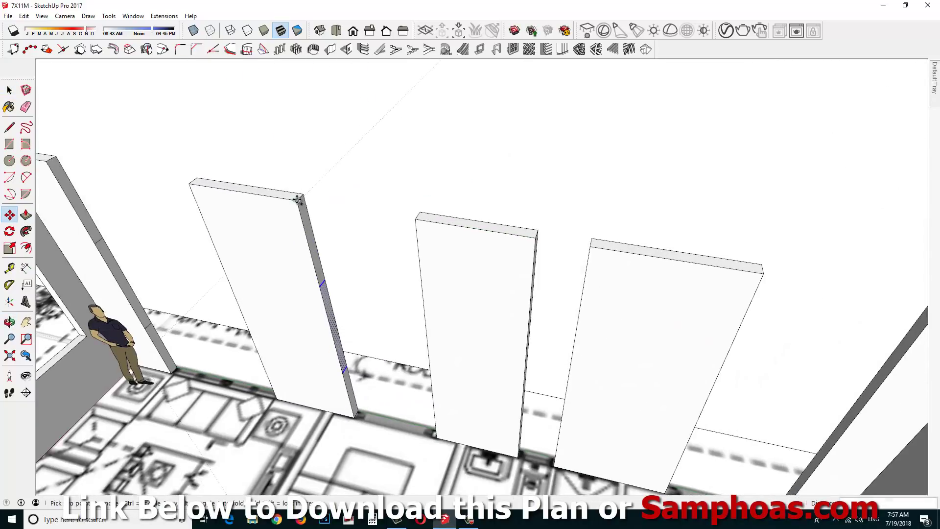
left_click(537, 238)
middle_click_drag(536, 238, 457, 277)
scroll(457, 277, "down", 3)
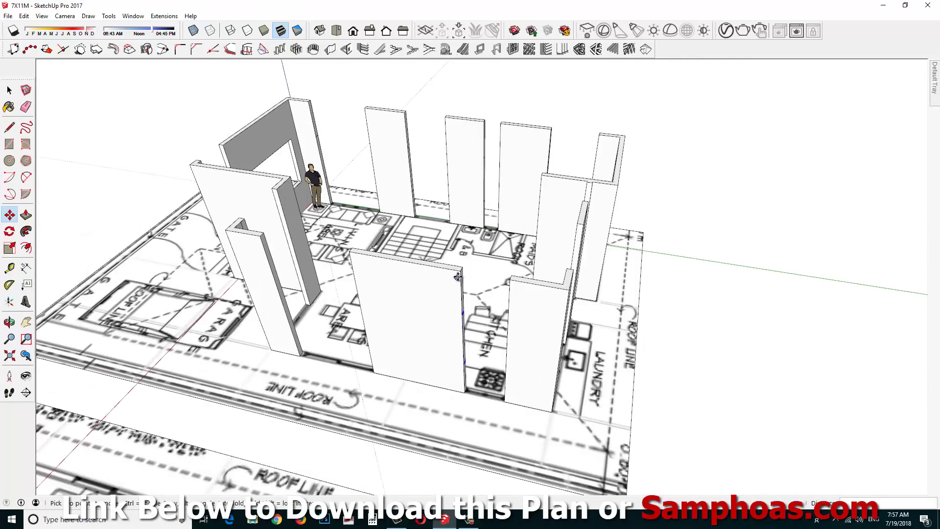
middle_click_drag(268, 241, 476, 258)
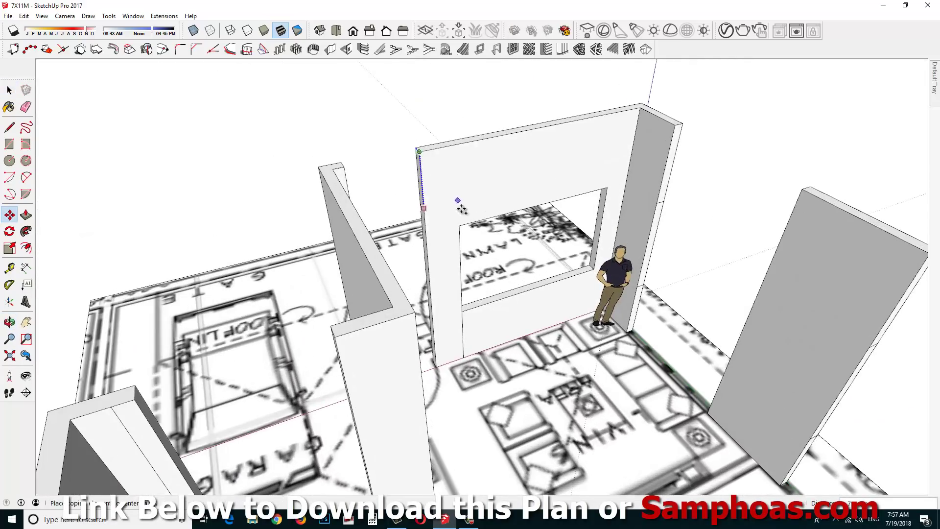
scroll(476, 258, "down", 2)
scroll(426, 404, "up", 2)
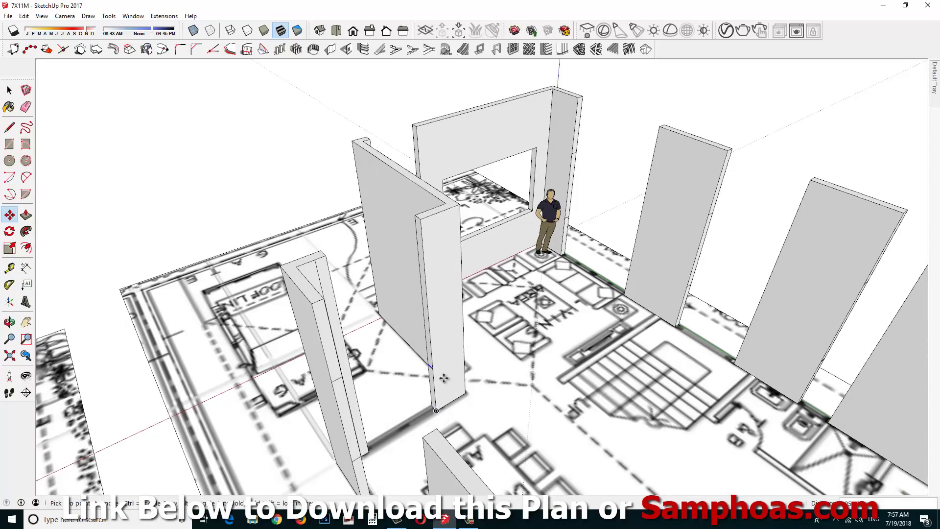
scroll(426, 372, "down", 3)
scroll(416, 289, "down", 2)
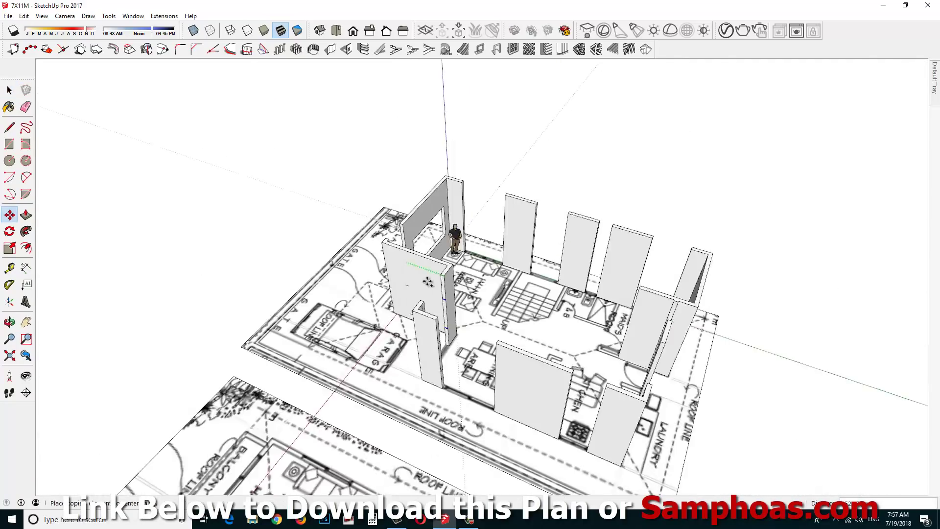
mouse_move(416, 290)
middle_mouse_down()
mouse_move(778, 180)
mouse_move(496, 208)
mouse_move(608, 210)
mouse_move(564, 218)
middle_mouse_up()
- Push/Pull two more columns to close the remaining gaps in the long wall
key("p")
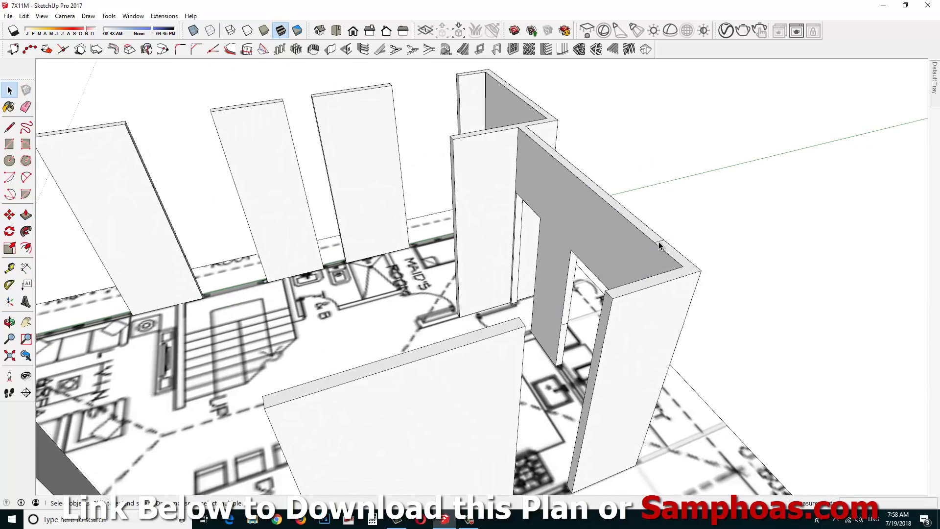
scroll(659, 242, "down", 5)
middle_click_drag(402, 289, 436, 291)
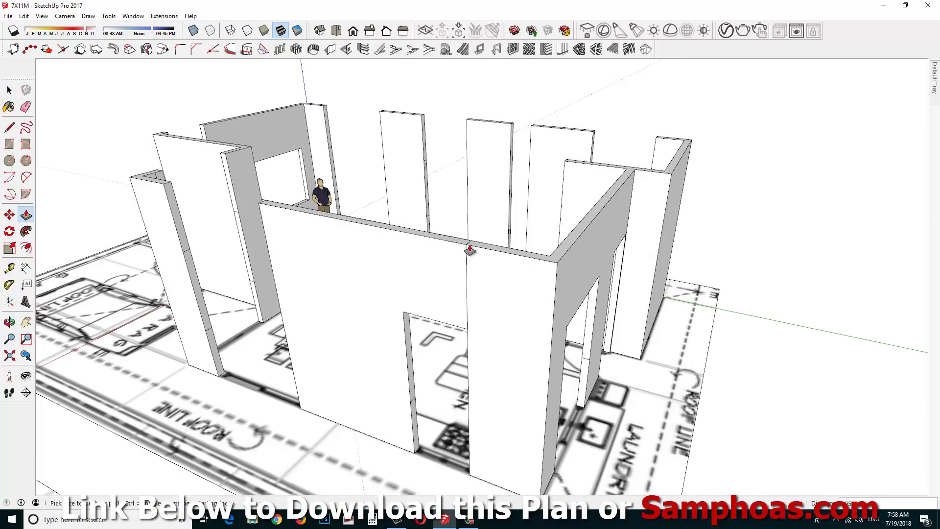
mouse_move(238, 246)
middle_mouse_down()
mouse_move(147, 282)
mouse_move(333, 126)
middle_mouse_up()
key("p")
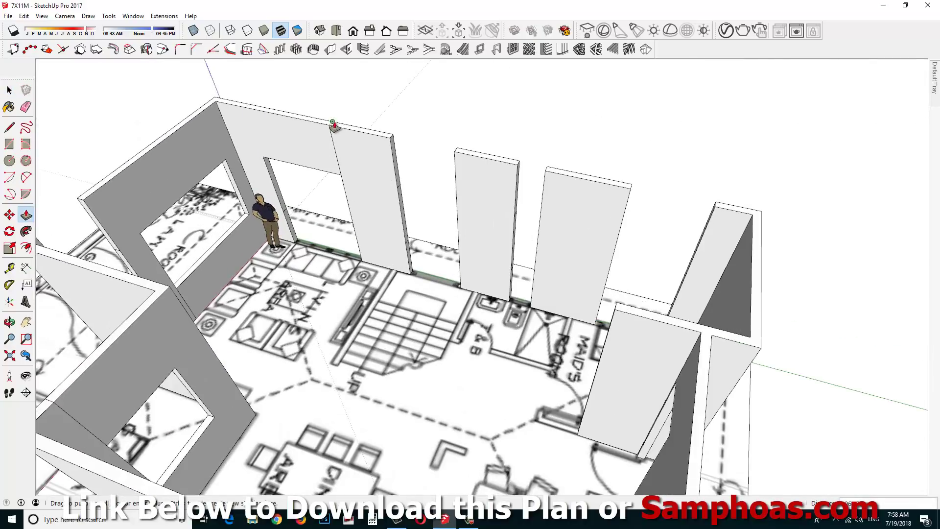
middle_click_drag(410, 255, 530, 184)
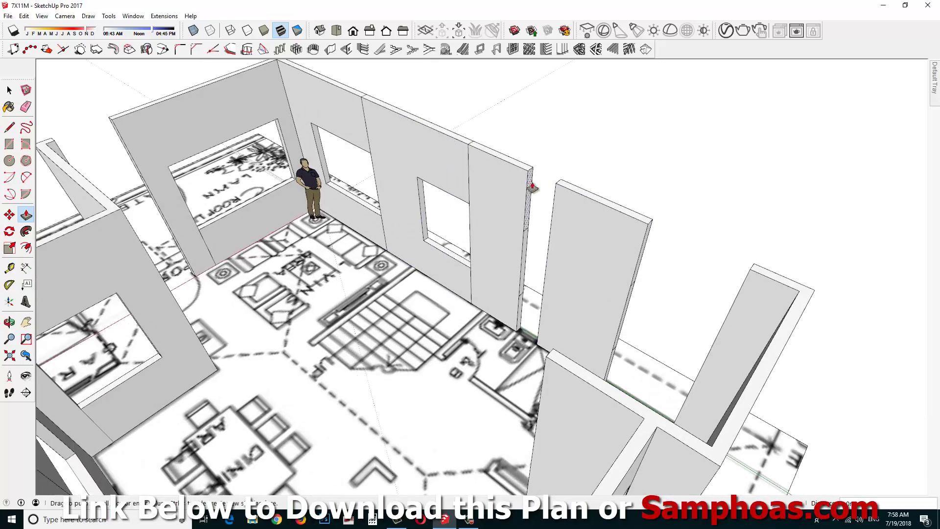
middle_click_drag(520, 309, 730, 258)
middle_click_drag(597, 387, 541, 305)
scroll(542, 304, "up", 3)
- Select the connected wall geometry, then clear it and orbit to a top-down kitchen view
scroll(453, 294, "up", 3)
key("r")
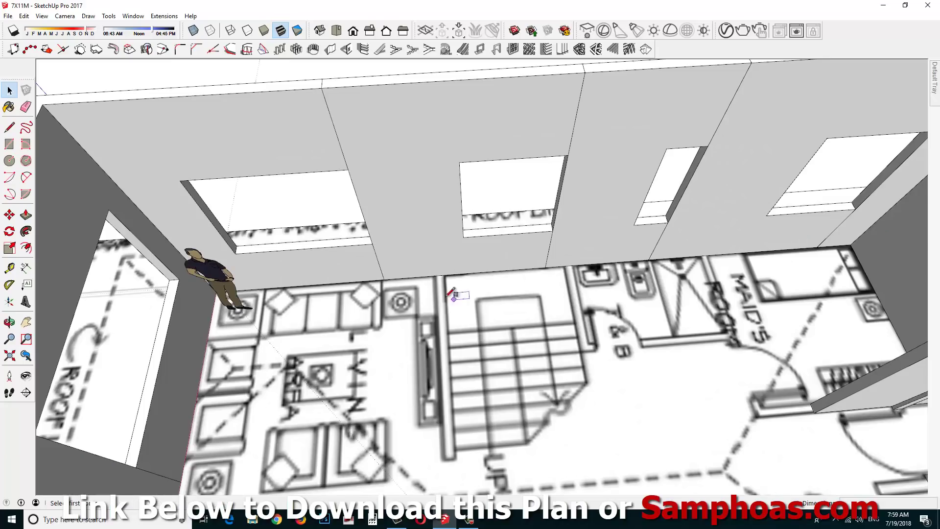
scroll(456, 455, "down", 5)
middle_click_drag(455, 455, 395, 349)
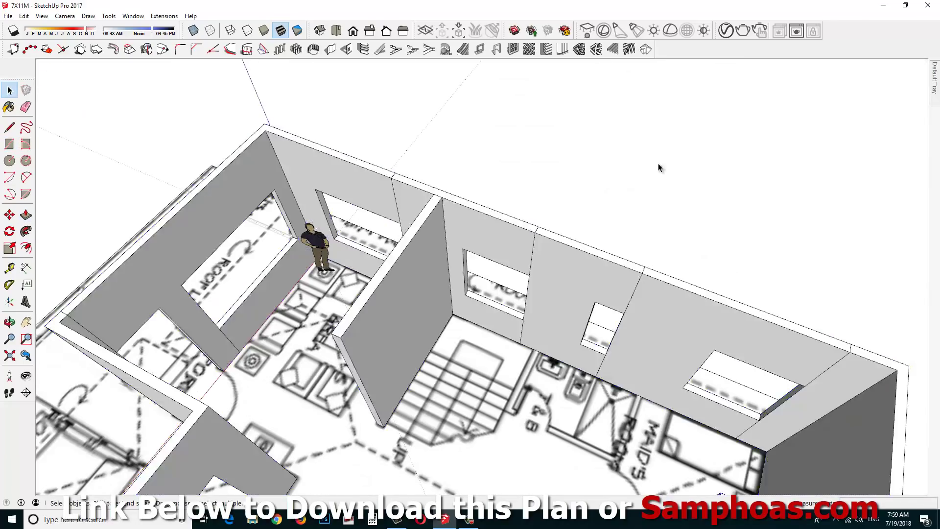
key("space")
triple_click(460, 278)
key("Escape")
scroll(552, 265, "up", 5)
middle_click_drag(552, 264, 550, 379)
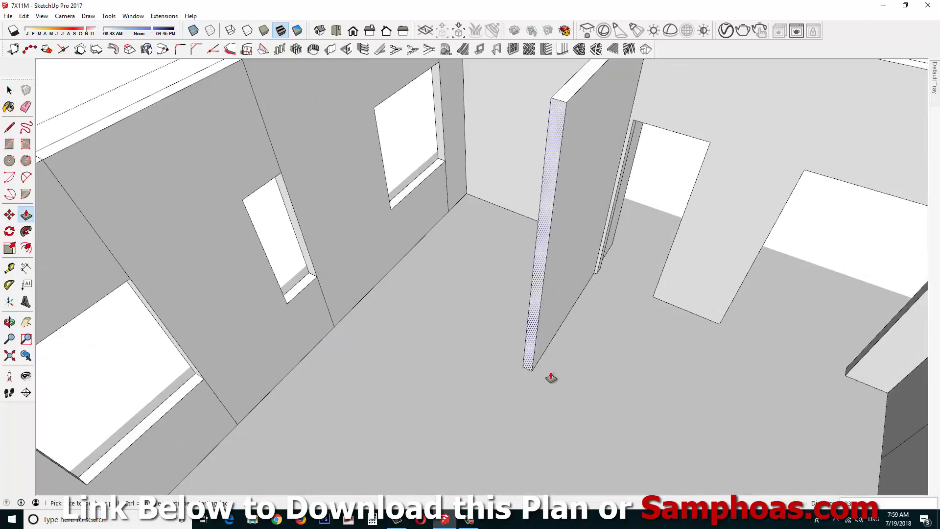
scroll(550, 380, "down", 5)
middle_click_drag(590, 252, 499, 293)
scroll(500, 294, "up", 5)
- Draw a rectangle over the maid's room wall corner
key("l")
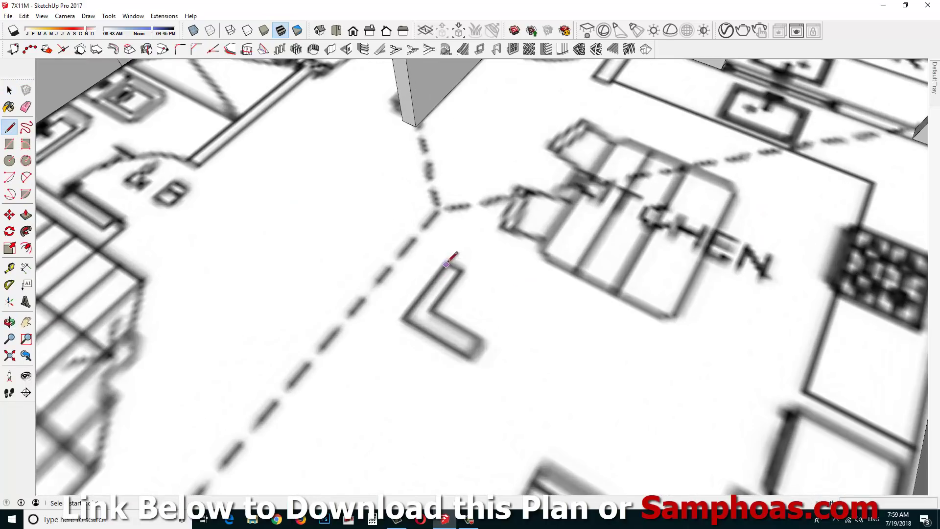
scroll(447, 261, "down", 5)
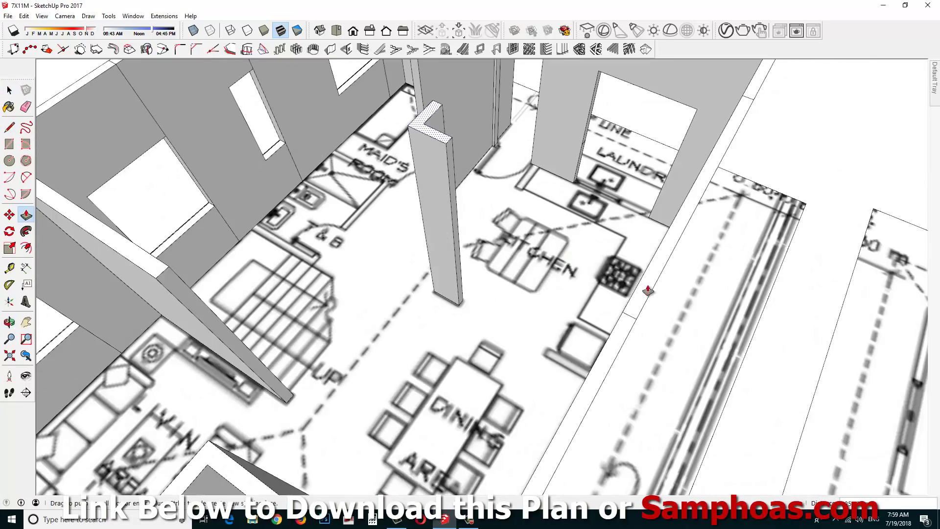
right_click(450, 194)
middle_click_drag(474, 248, 459, 263)
key("r")
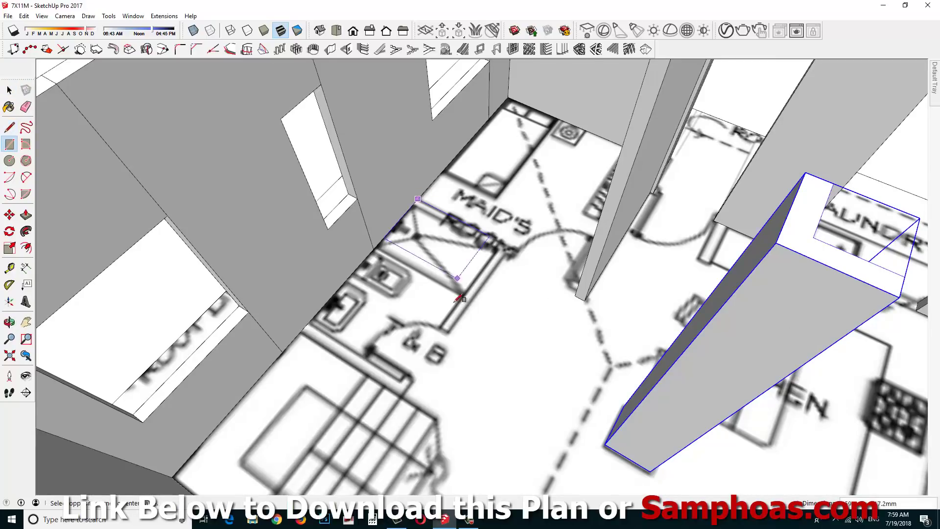
left_click(401, 397)
left_click(400, 386)
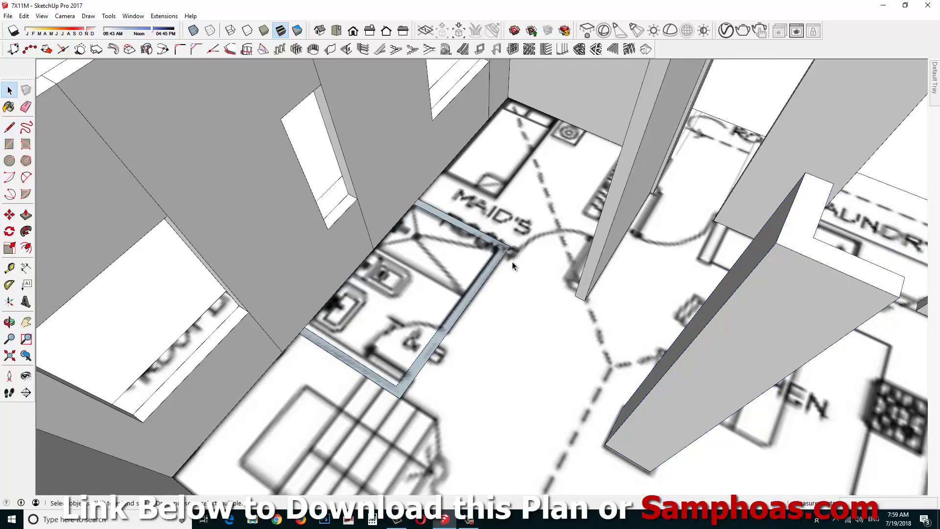
- Group the L-shaped wall and push the window opening through it
key("space")
right_click(508, 340)
left_click(509, 337)
scroll(451, 388, "up", 10)
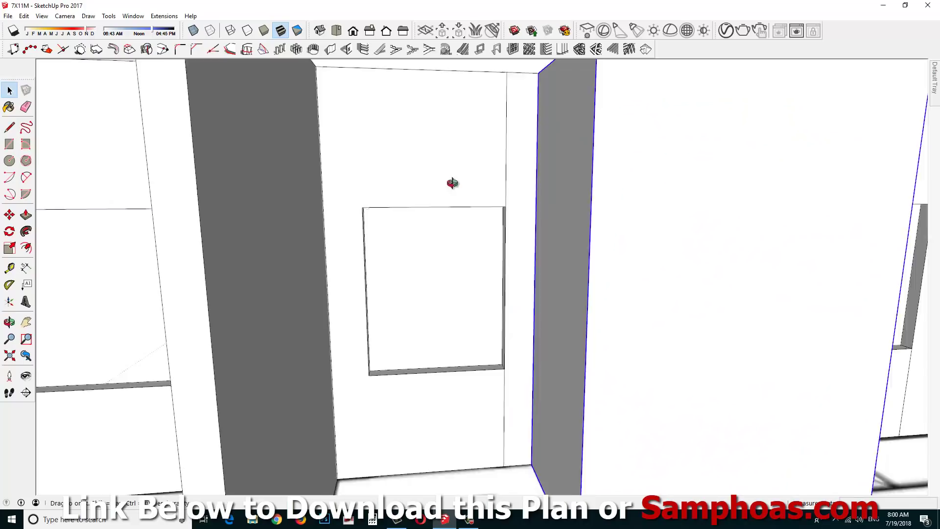
key("p")
left_click(518, 71)
- Orbit down onto the plan's staircase area to start a stair tread rectangle
scroll(489, 325, "down", 5)
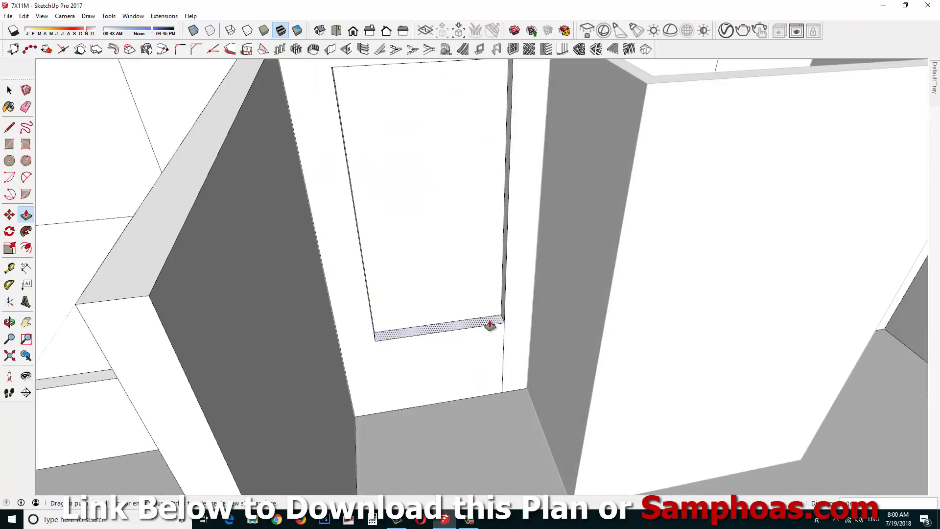
scroll(126, 325, "down", 5)
scroll(132, 323, "down", 3)
mouse_move(138, 320)
middle_mouse_down()
mouse_move(294, 245)
mouse_move(385, 296)
middle_mouse_up()
key("space")
scroll(385, 296, "up", 5)
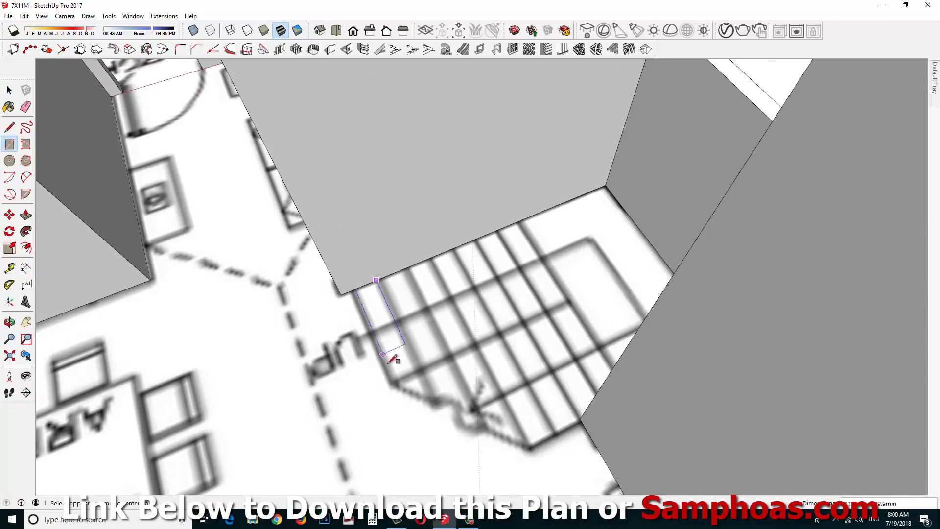
- Draw a narrow stair tread and raise it into a step box
middle_click_drag(392, 359, 489, 387)
left_click(538, 405)
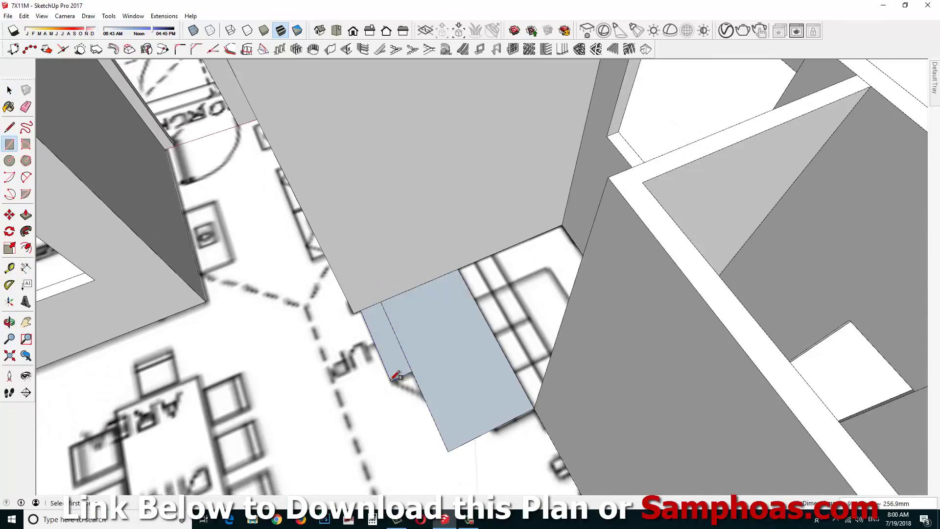
key("Delete")
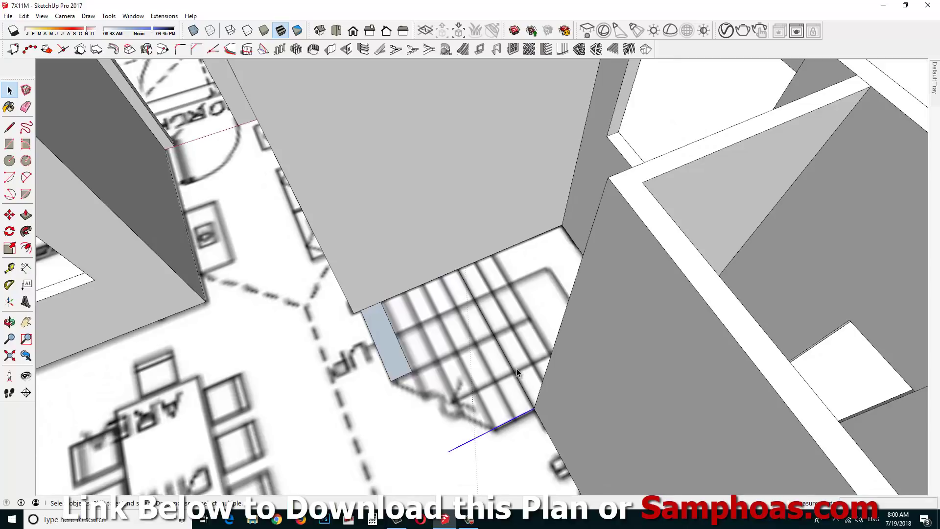
scroll(461, 333, "up", 2)
key("p")
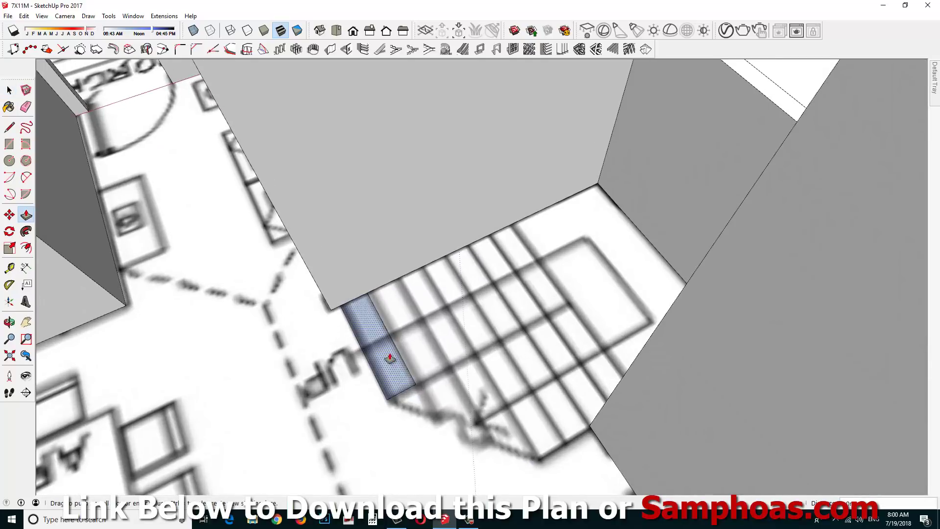
scroll(390, 353, "up", 1)
scroll(407, 321, "up", 1)
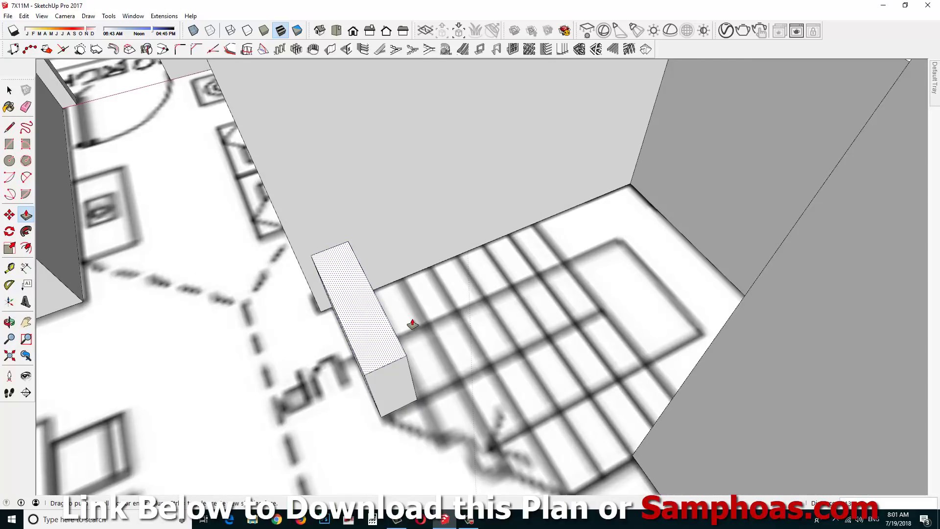
- Group the step box and Move-copy it to array the flight of steps
key("space")
right_click(392, 372)
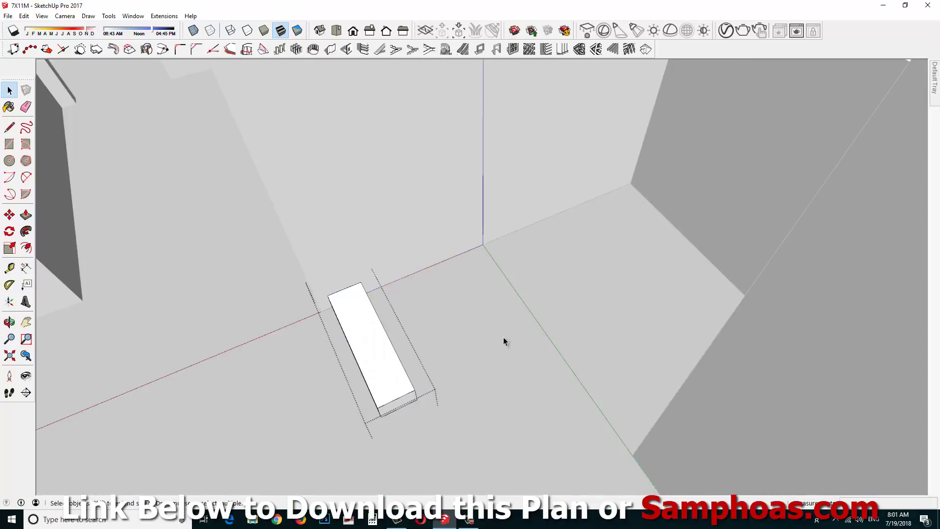
right_click(384, 350)
key("Escape")
key("m")
scroll(400, 381, "up", 1)
left_click(399, 382)
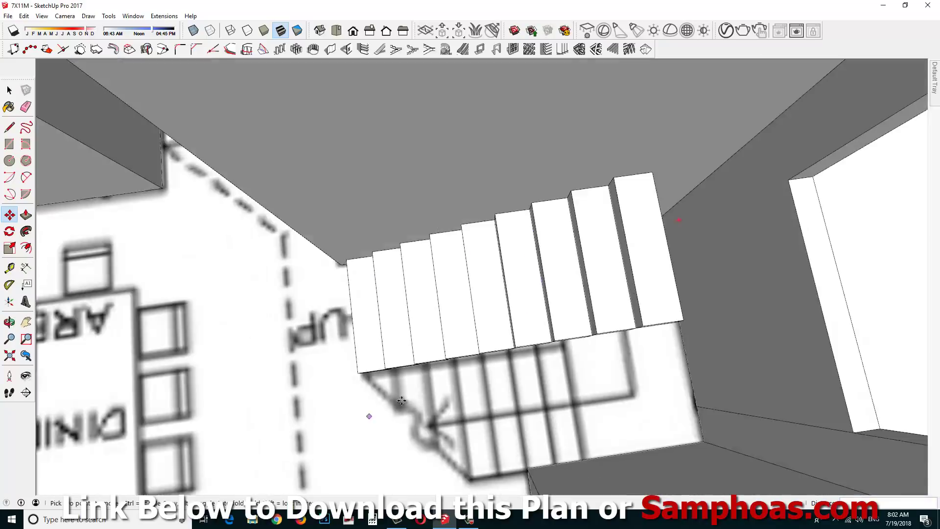
- Extend the top step into a wide square landing split by a diagonal line
left_click(518, 324)
right_click(532, 222)
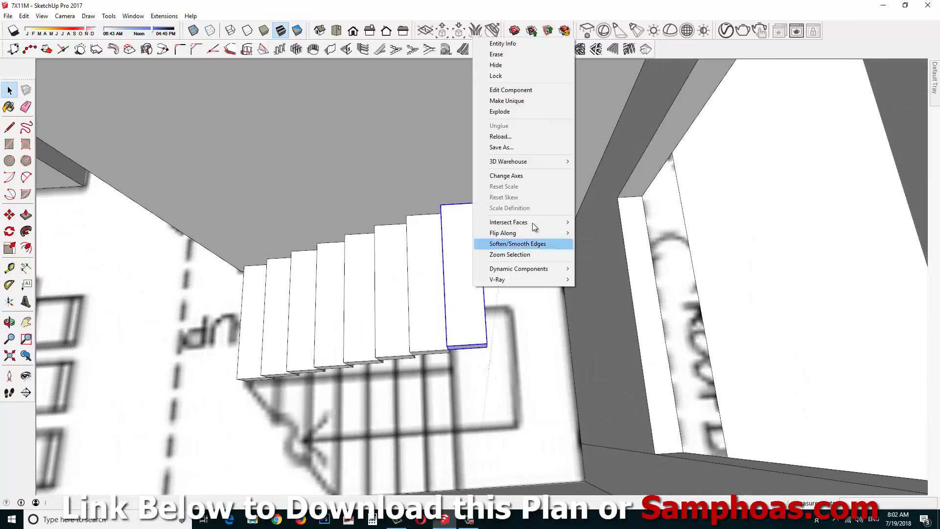
mouse_move(532, 222)
middle_mouse_down()
mouse_move(448, 221)
mouse_move(620, 209)
middle_mouse_up()
key("p")
left_click_drag(619, 209, 644, 286)
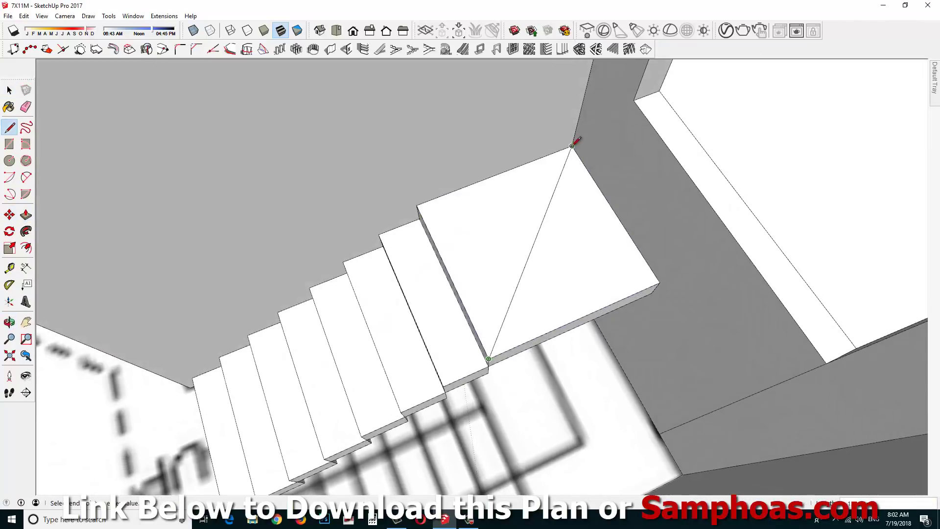
left_click(571, 146)
- Select the entire landing and open its context menu
scroll(572, 145, "down", 3)
key("space")
triple_click(558, 233)
right_click(583, 230)
- Rotate the landing into position for the turn
scroll(605, 257, "down", 5)
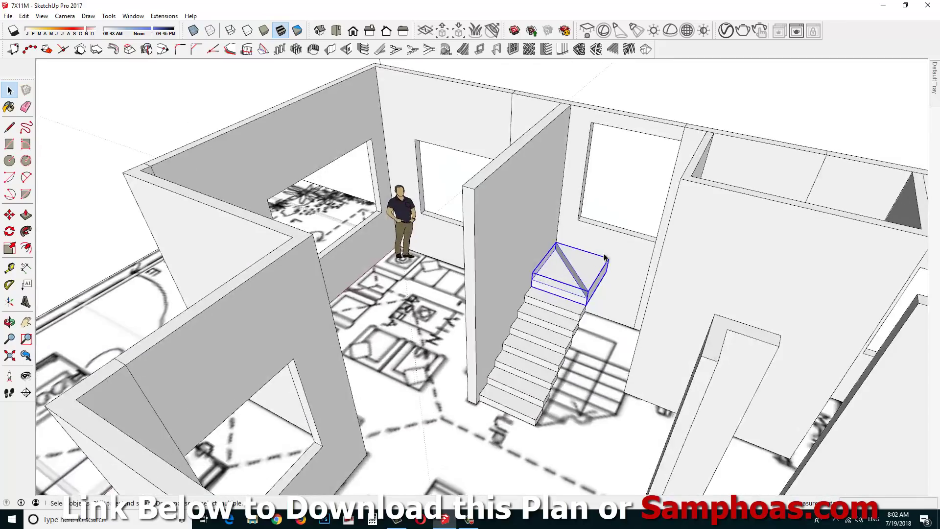
scroll(604, 257, "up", 3)
key("q")
scroll(600, 276, "up", 2)
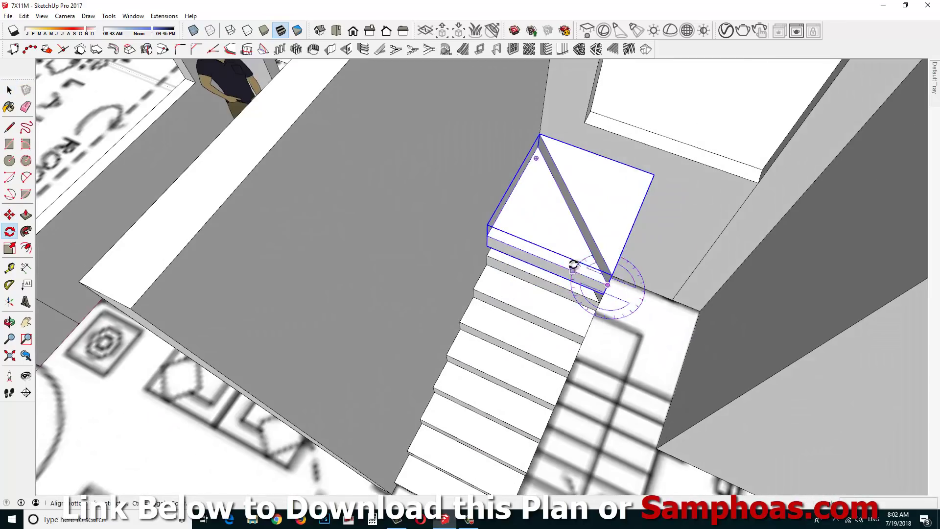
scroll(573, 264, "down", 3)
middle_click_drag(573, 264, 729, 302)
- Copy the stair flight onto the landing
key("m")
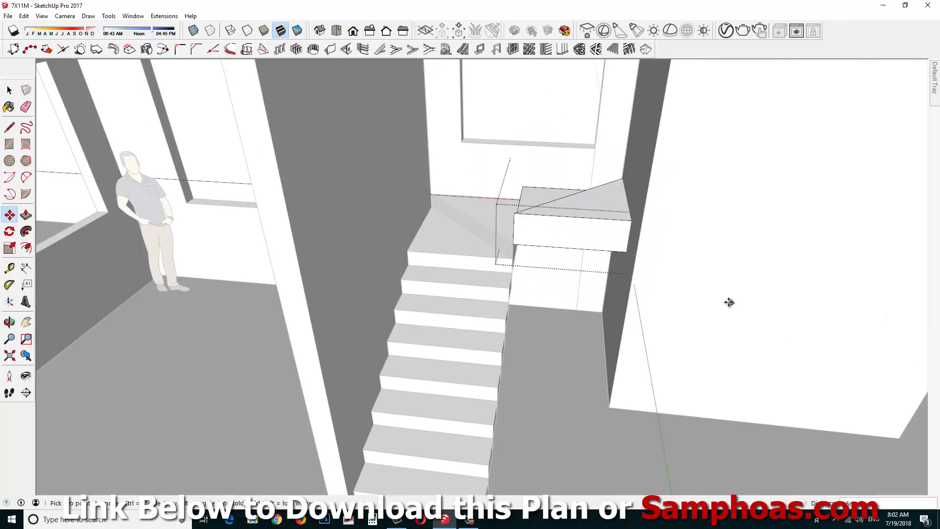
scroll(601, 223, "down", 3)
scroll(656, 336, "down", 3)
left_click(524, 406, "ctrl")
scroll(524, 406, "up", 3)
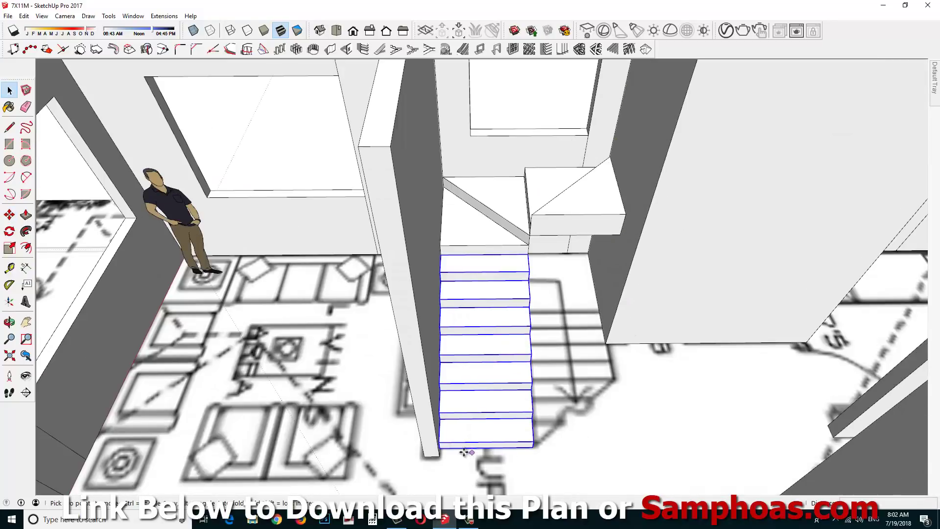
scroll(532, 218, "up", 3)
left_click(532, 218)
middle_click_drag(532, 218, 476, 249)
- Rotate the copied flight so it turns off the landing
key("q")
mouse_move(583, 248)
middle_mouse_down()
mouse_move(459, 291)
mouse_move(534, 253)
mouse_move(462, 425)
middle_mouse_up()
key("m")
scroll(535, 253, "down", 5)
scroll(534, 252, "down", 3)
- Window-select the whole L-shaped staircase
key("space")
left_click_drag(462, 424, 462, 425)
middle_click_drag(462, 425, 483, 290)
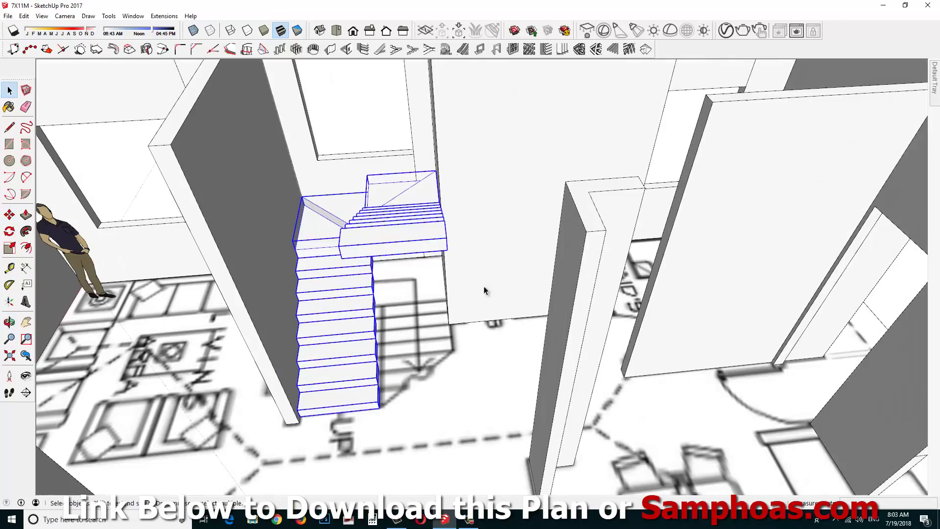
scroll(490, 253, "down", 5)
middle_click_drag(252, 268, 430, 294)
- Window-select the whole staircase
key("space")
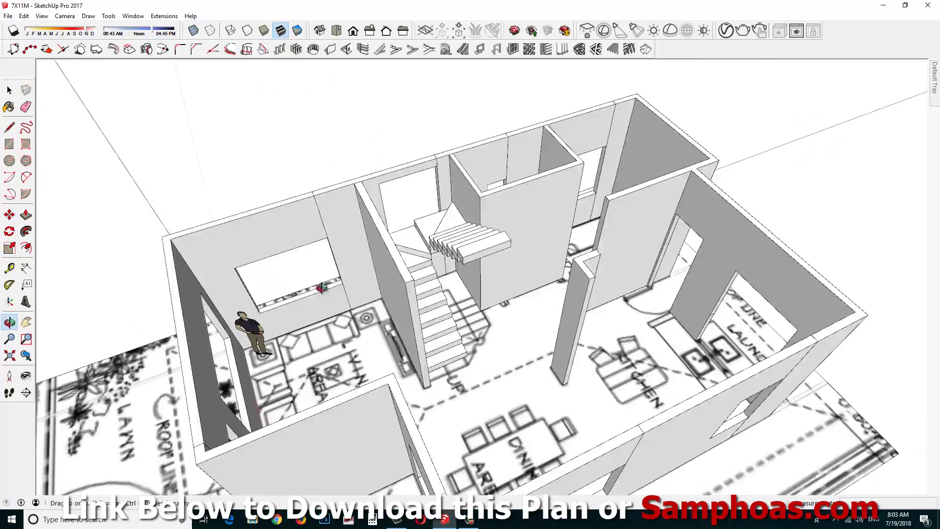
scroll(430, 294, "up", 5)
left_click_drag(301, 94, 576, 417)
scroll(495, 287, "down", 3)
scroll(314, 231, "up", 3)
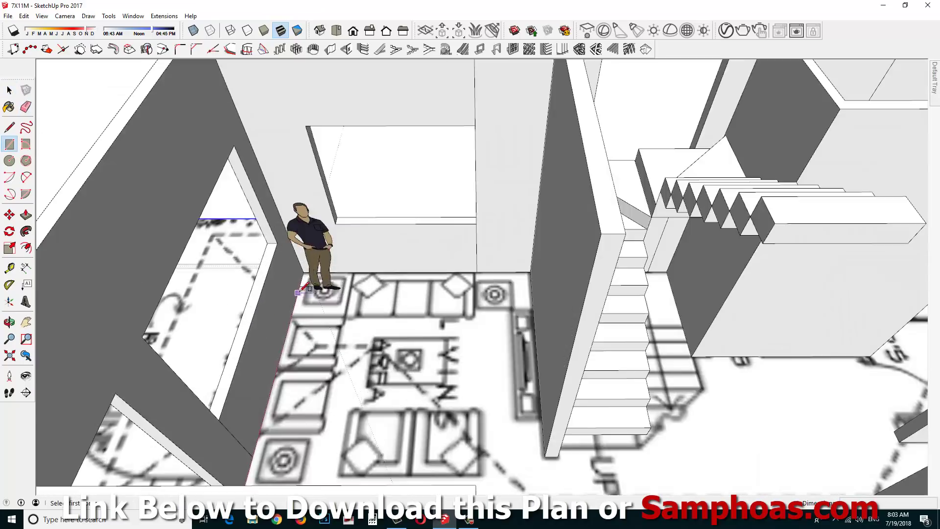
scroll(592, 430, "down", 5)
- Draw a single floor rectangle across the ground-floor rooms
key("r")
scroll(592, 430, "up", 5)
left_click(571, 426)
scroll(571, 426, "down", 5)
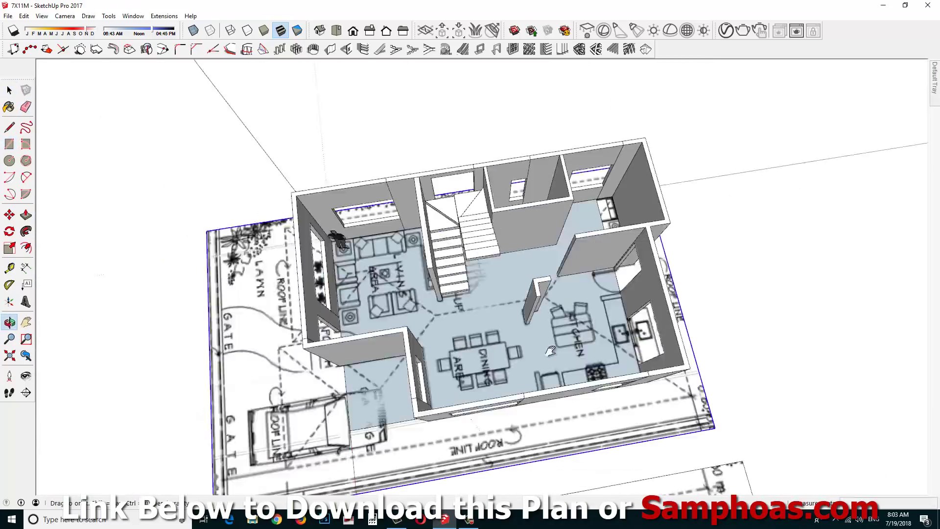
scroll(616, 283, "up", 3)
mouse_move(571, 426)
middle_mouse_down()
mouse_move(616, 284)
mouse_move(517, 347)
mouse_move(300, 283)
middle_mouse_up()
key("space")
scroll(616, 284, "down", 5)
scroll(517, 347, "up", 3)
scroll(301, 283, "up", 4)
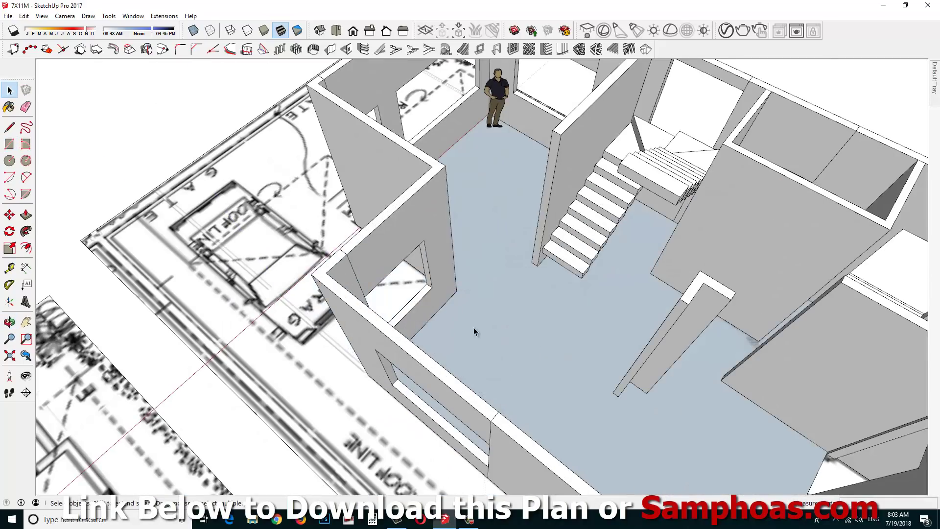
scroll(509, 294, "down", 2)
- Push/Pull the window sill face in
mouse_move(552, 294)
middle_mouse_down()
mouse_move(509, 209)
mouse_move(591, 230)
mouse_move(542, 340)
middle_mouse_up()
right_click(524, 395)
scroll(524, 396, "down", 5)
middle_click_drag(524, 396, 590, 362)
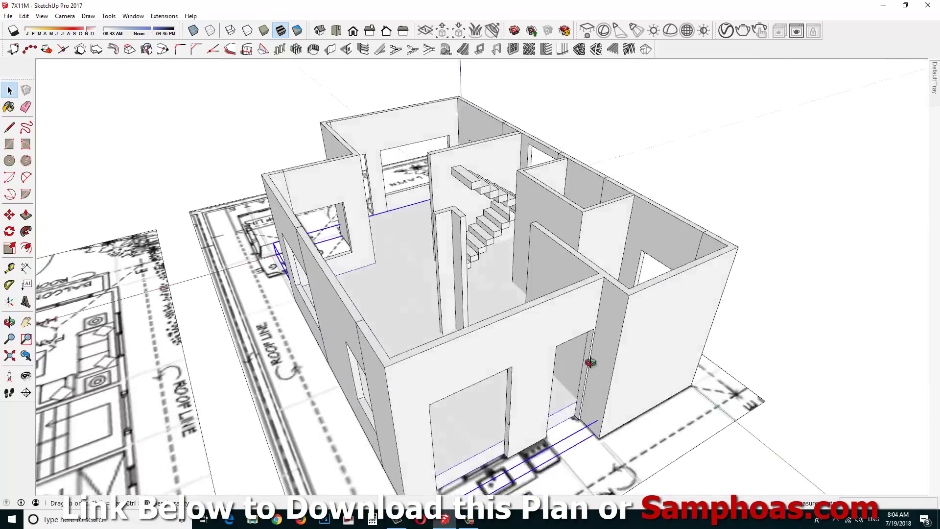
key("p")
scroll(566, 384, "up", 5)
scroll(465, 348, "down", 5)
middle_click_drag(465, 348, 483, 330)
scroll(512, 362, "up", 5)
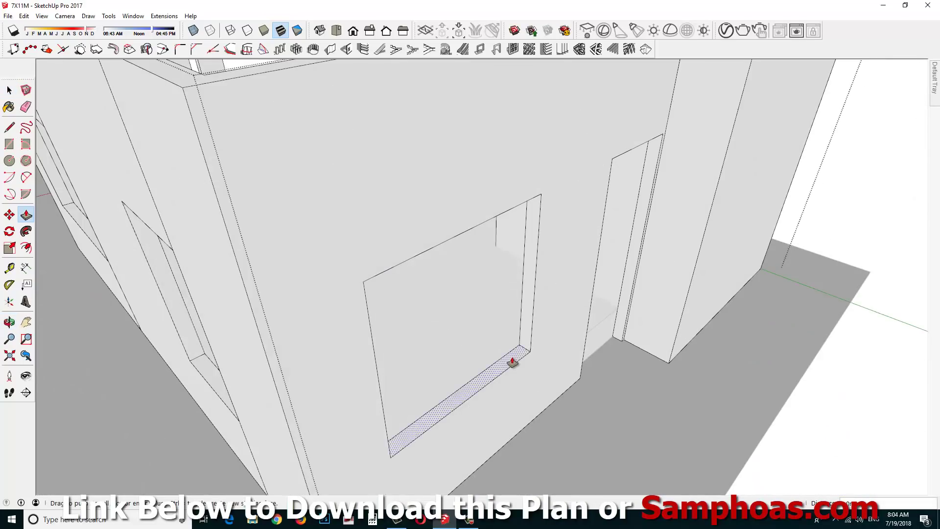
scroll(514, 349, "down", 5)
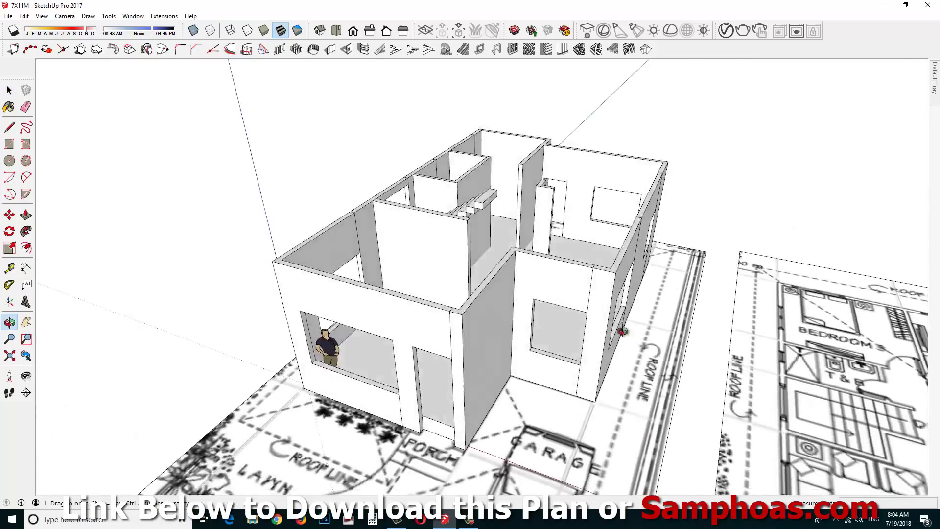
- Lift the upper-floor plan image above the ground-floor walls
middle_click_drag(378, 314, 645, 360)
scroll(645, 359, "down", 3)
right_click(645, 359)
scroll(631, 377, "up", 3)
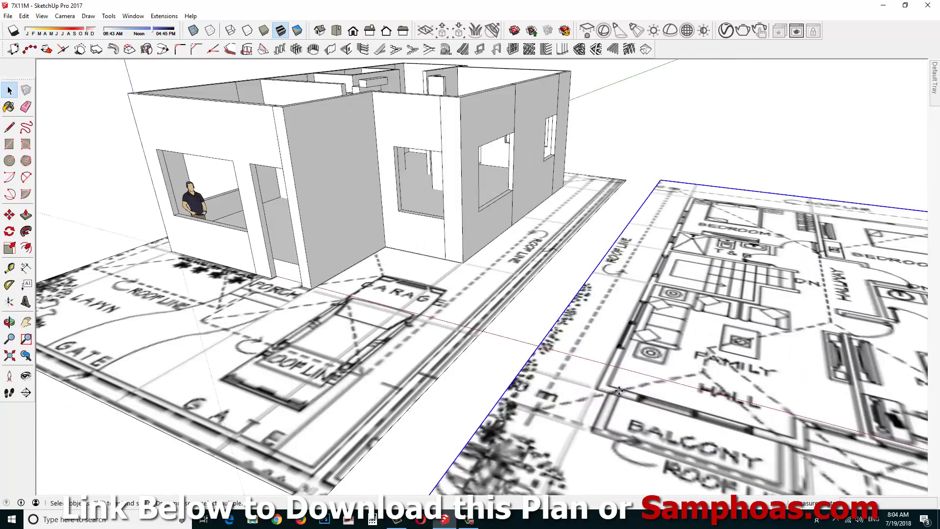
middle_click_drag(568, 370, 341, 318)
scroll(569, 294, "up", 2)
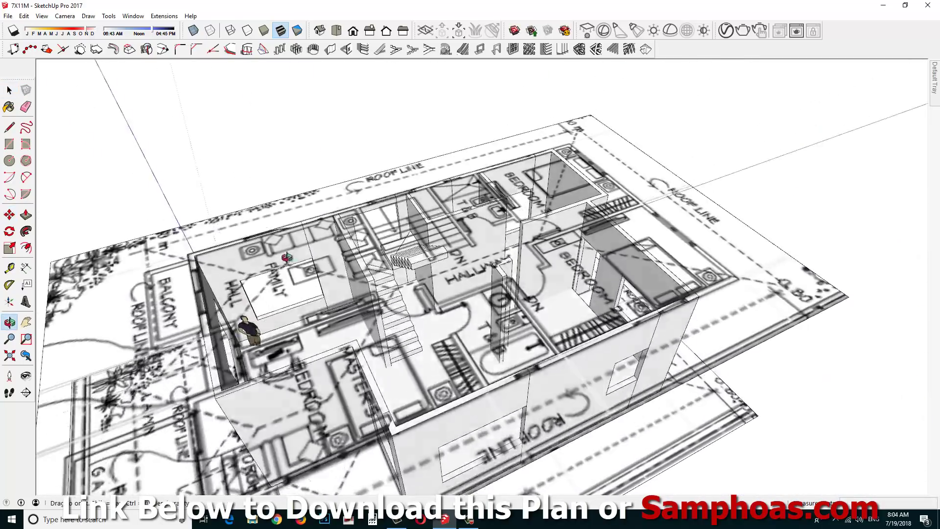
scroll(539, 286, "up", 2)
scroll(510, 279, "up", 2)
scroll(587, 151, "up", 2)
scroll(587, 151, "up", 2)
- Measure the upper-floor plan with Tape Measure, checking from overview and overhead angles
key("t")
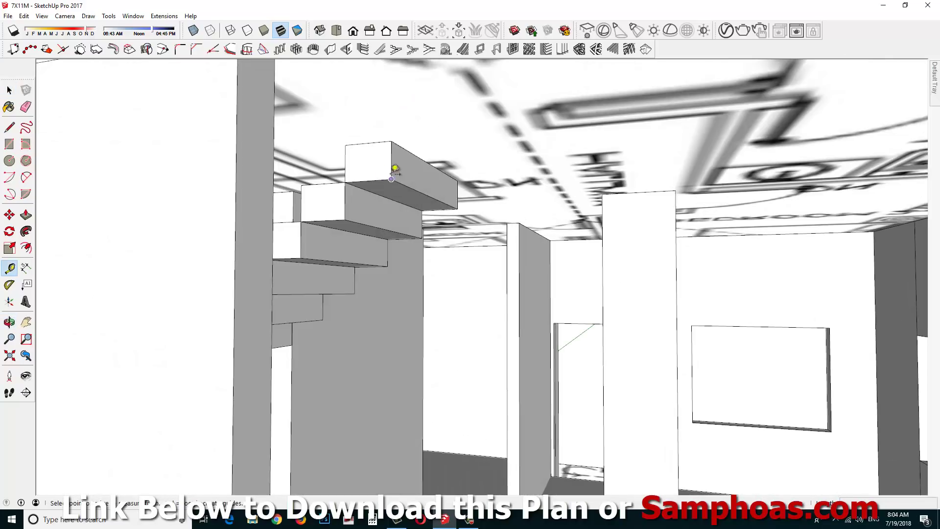
key("space")
scroll(395, 172, "down", 5)
scroll(421, 274, "down", 3)
mouse_move(421, 274)
middle_mouse_down()
mouse_move(335, 234)
mouse_move(575, 211)
mouse_move(330, 151)
middle_mouse_up()
scroll(329, 151, "up", 3)
scroll(570, 188, "down", 2)
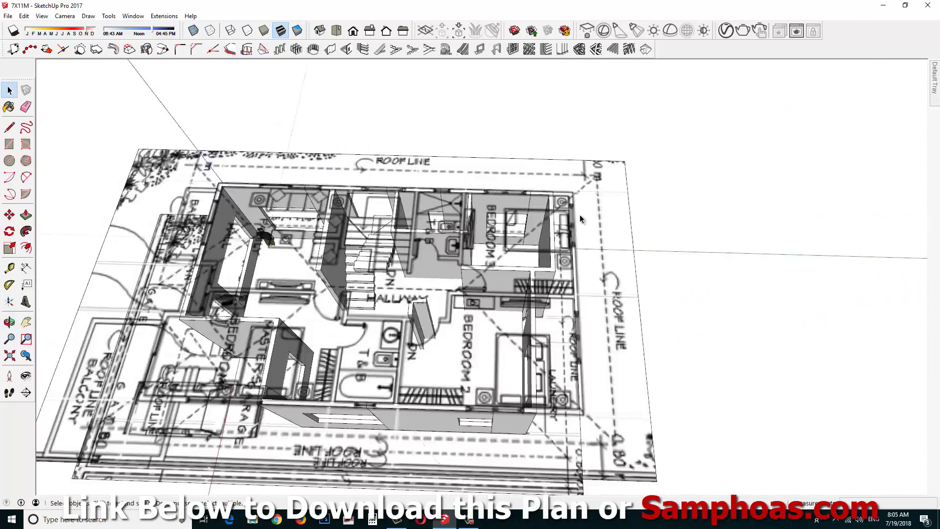
scroll(570, 189, "up", 4)
scroll(566, 192, "down", 4)
middle_click_drag(566, 191, 577, 259)
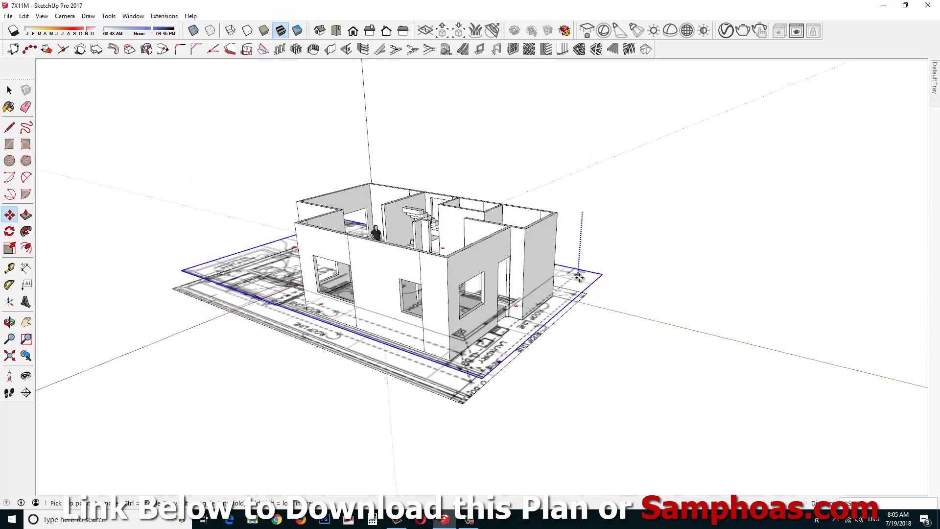
mouse_move(447, 299)
middle_mouse_down()
mouse_move(550, 189)
mouse_move(508, 246)
mouse_move(477, 237)
mouse_move(596, 303)
middle_mouse_up()
mouse_move(602, 157)
middle_mouse_down()
mouse_move(421, 277)
mouse_move(443, 207)
middle_mouse_up()
- Push/pull the upper-floor walls and window openings from inside the house
key("space")
right_click(443, 208)
left_click(181, 224)
mouse_move(181, 224)
middle_mouse_down()
mouse_move(504, 224)
mouse_move(316, 185)
mouse_move(627, 88)
mouse_move(676, 85)
middle_mouse_up()
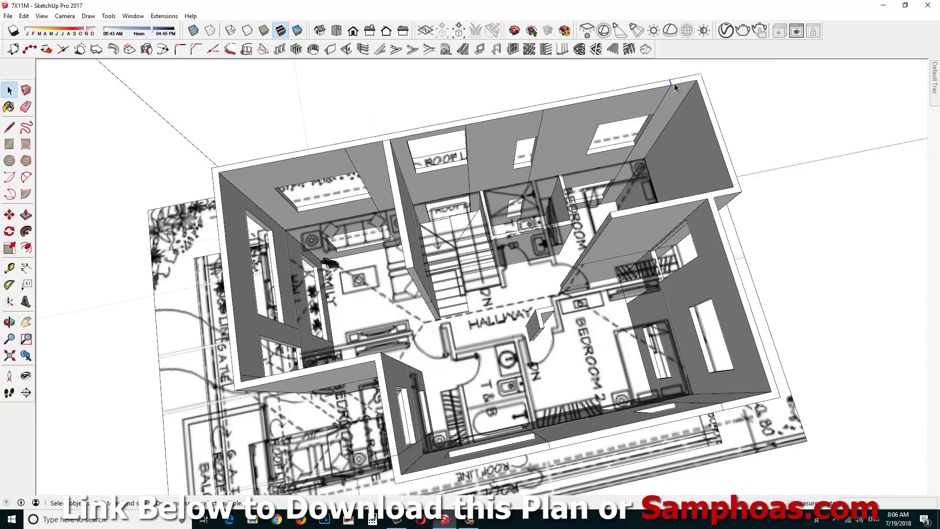
scroll(697, 204, "up", 3)
scroll(637, 210, "up", 3)
scroll(574, 216, "up", 3)
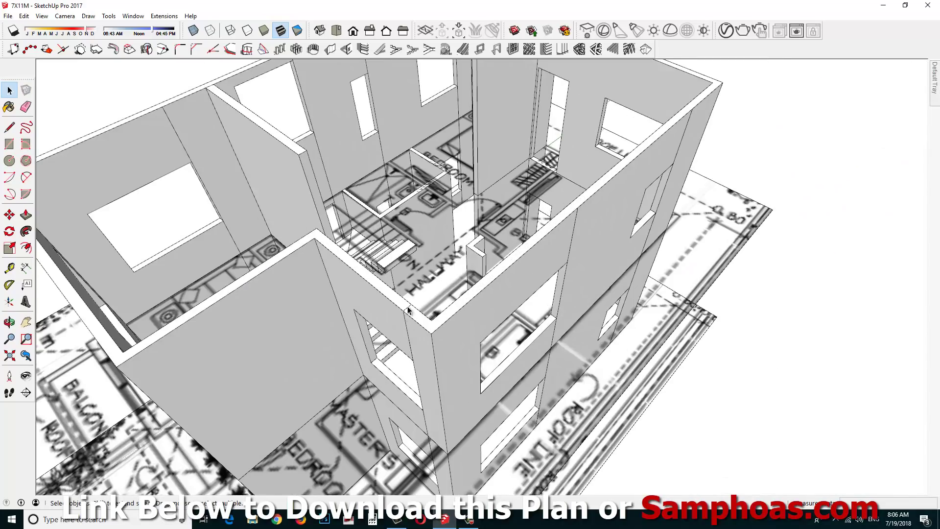
scroll(408, 309, "down", 5)
scroll(454, 232, "up", 3)
key("p")
mouse_move(366, 294)
middle_mouse_down()
mouse_move(533, 142)
mouse_move(390, 193)
mouse_move(472, 346)
mouse_move(434, 295)
middle_mouse_up()
- Measure and push/pull the wall faces beside the master's bedroom
key("p")
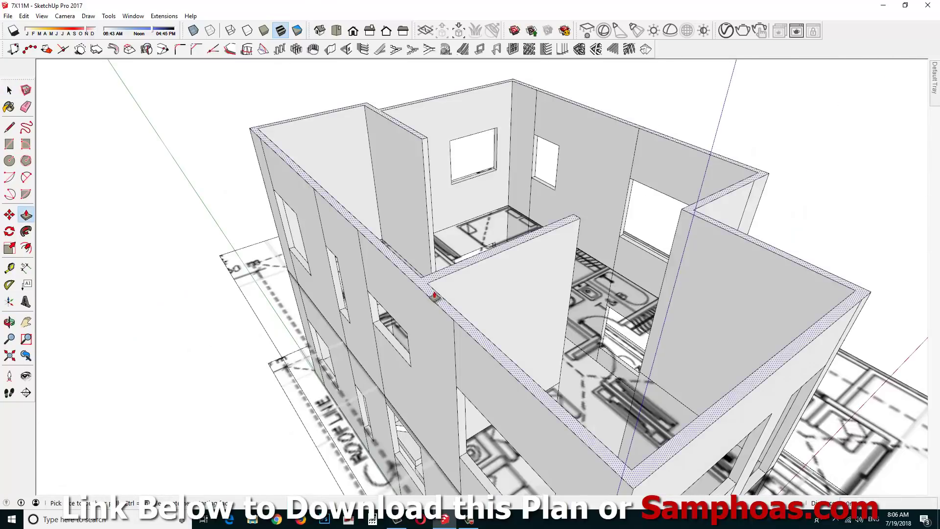
scroll(432, 323, "down", 3)
key("t")
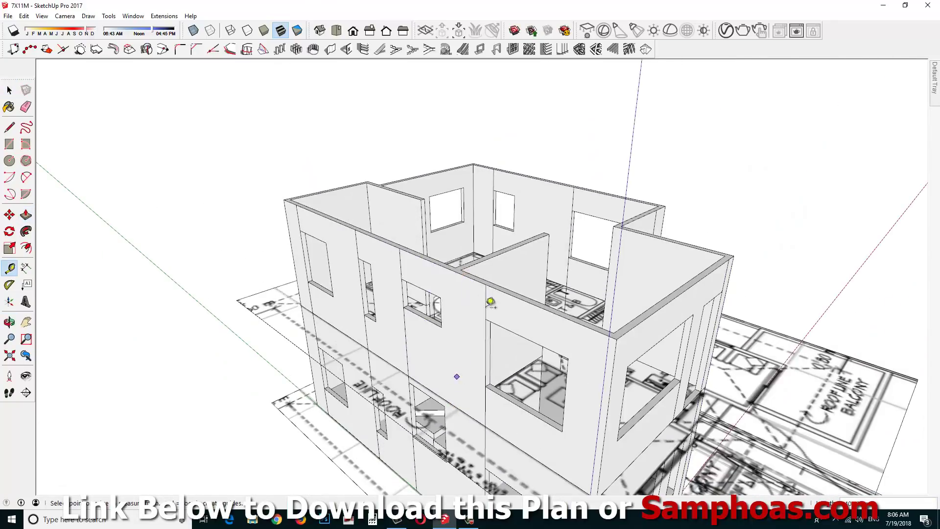
scroll(490, 302, "up", 2)
key("p")
middle_click_drag(440, 287, 545, 278)
scroll(545, 278, "down", 3)
key("space")
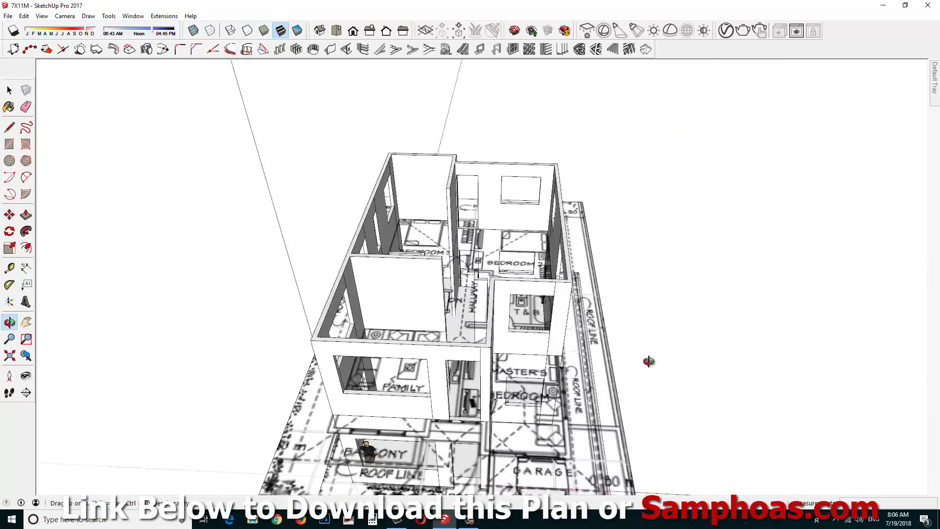
scroll(648, 361, "up", 3)
mouse_move(649, 361)
middle_mouse_down()
mouse_move(419, 186)
mouse_move(429, 237)
middle_mouse_up()
scroll(461, 289, "up", 2)
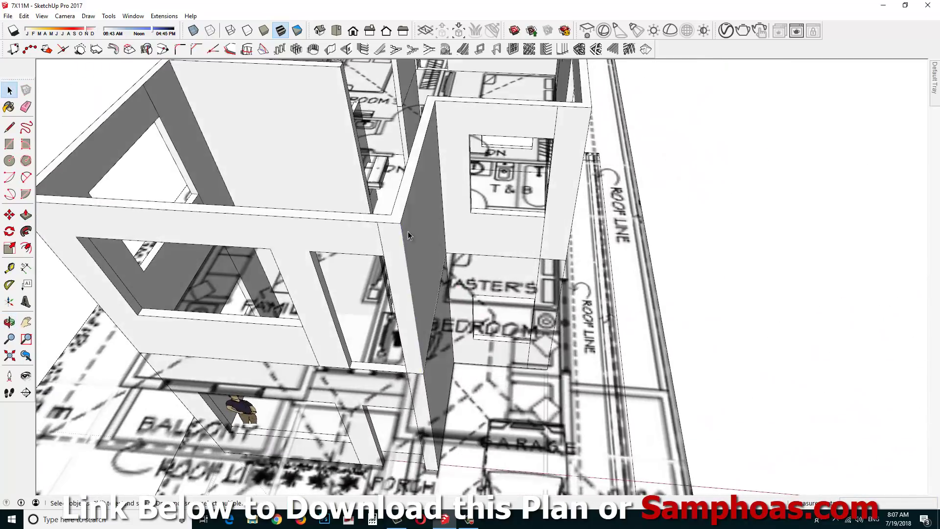
- Push/pull extra wall pieces around the master's bedroom near the porch and garage
key("p")
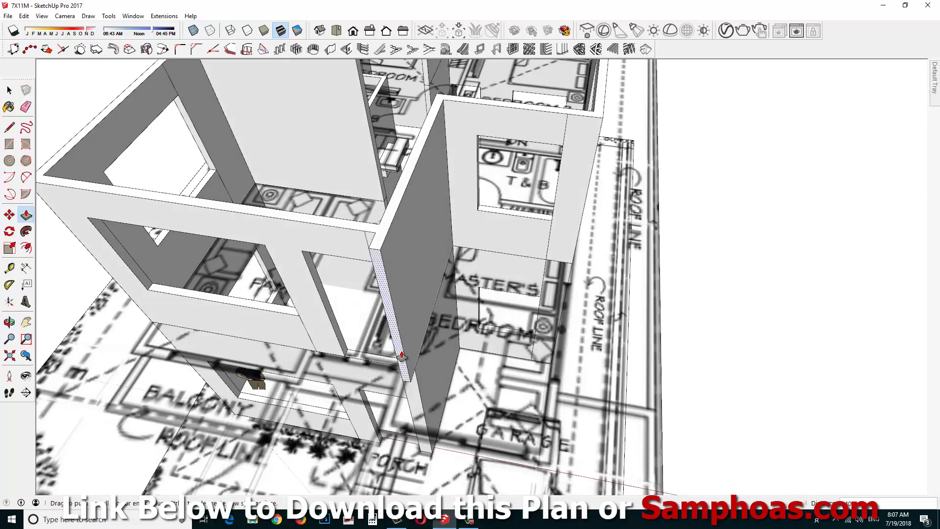
mouse_move(404, 242)
middle_mouse_down()
mouse_move(490, 220)
mouse_move(426, 157)
middle_mouse_up()
scroll(530, 199, "up", 3)
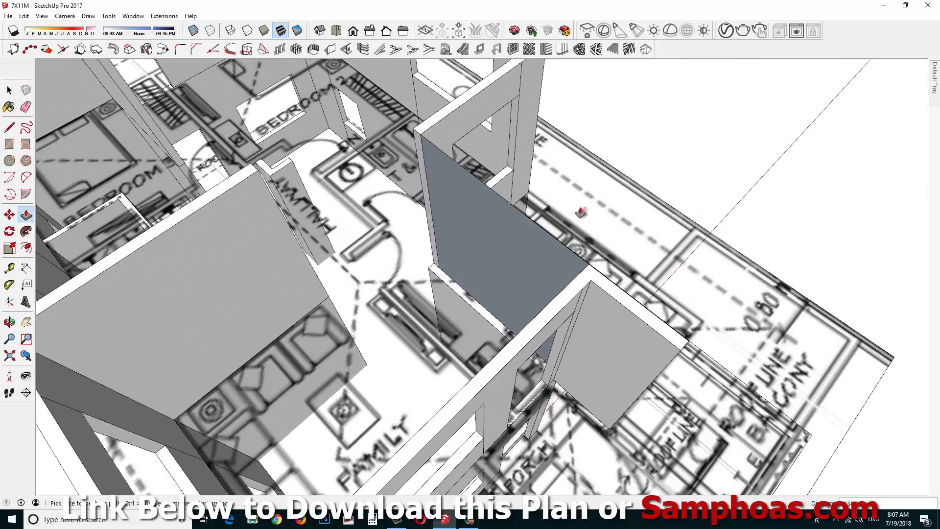
key("space")
mouse_move(469, 294)
middle_mouse_down()
mouse_move(514, 255)
mouse_move(608, 235)
middle_mouse_up()
scroll(532, 271, "up", 3)
key("p")
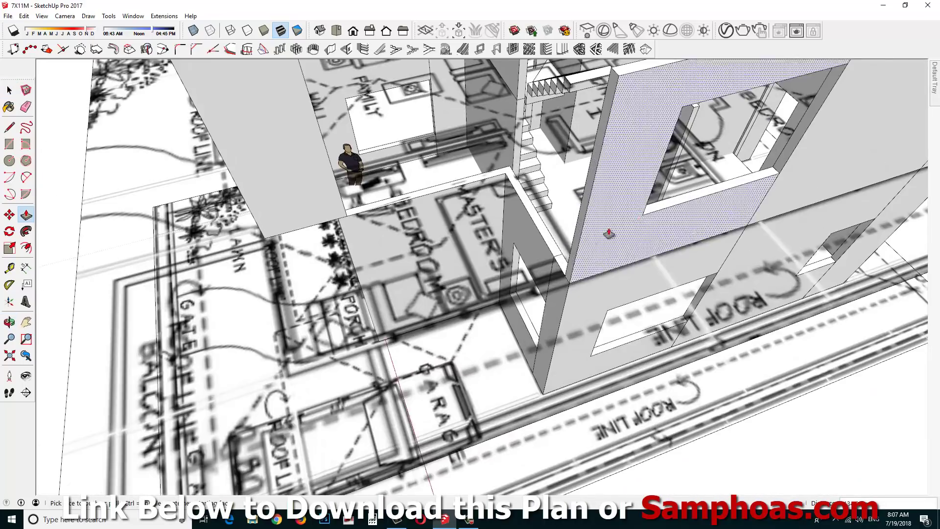
scroll(608, 235, "up", 3)
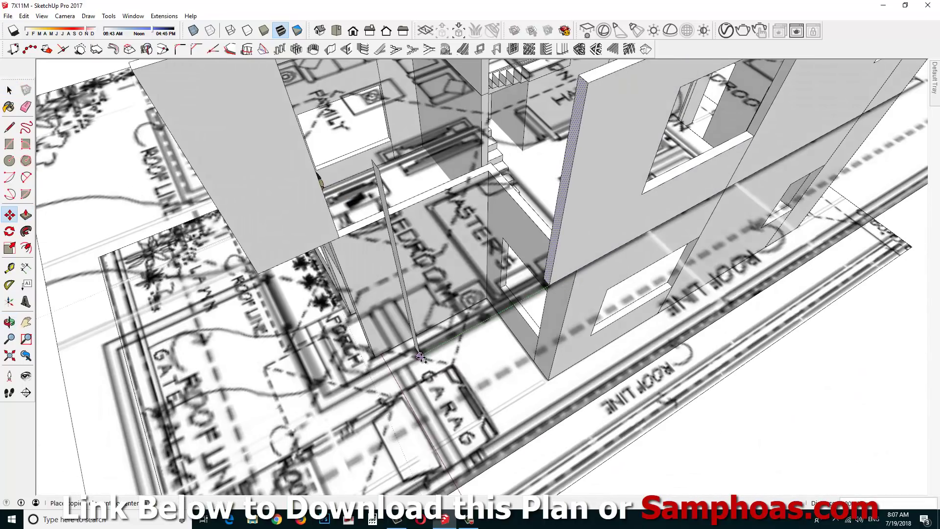
mouse_move(420, 356)
middle_mouse_down()
mouse_move(415, 231)
mouse_move(492, 226)
mouse_move(358, 283)
mouse_move(376, 337)
middle_mouse_up()
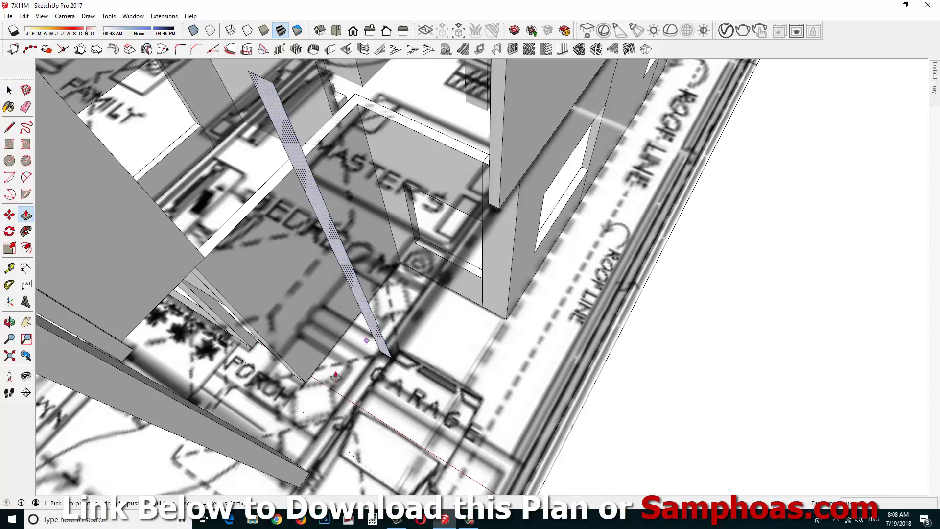
mouse_move(323, 395)
middle_mouse_down()
mouse_move(284, 423)
mouse_move(360, 249)
mouse_move(535, 338)
mouse_move(539, 375)
middle_mouse_up()
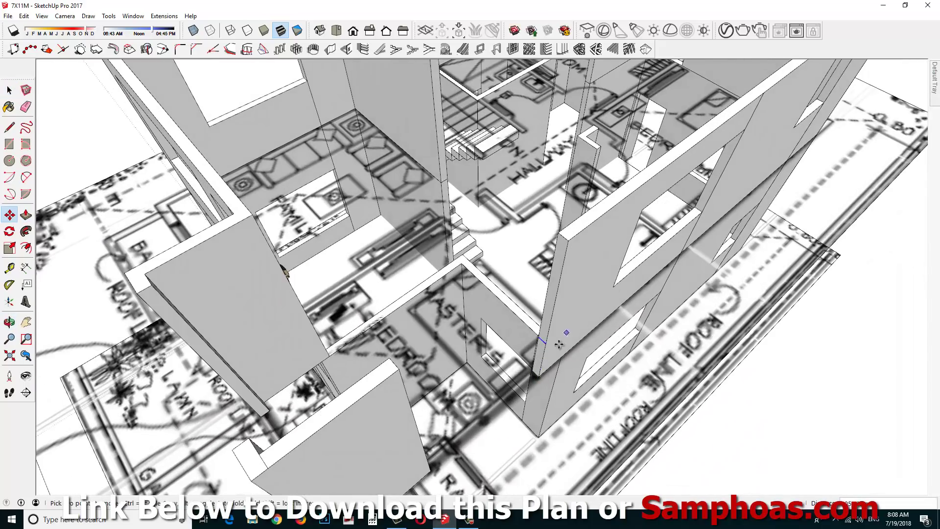
- Push/pull the family-room wall faces to match the plan
middle_click_drag(559, 344, 603, 145)
middle_click_drag(545, 138, 559, 366)
key("space")
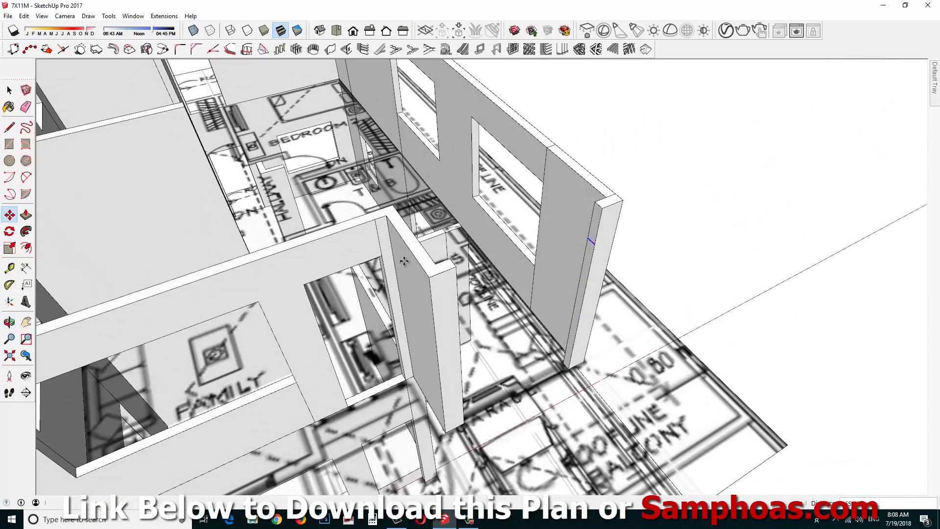
mouse_move(404, 261)
middle_mouse_down()
mouse_move(445, 267)
mouse_move(431, 294)
mouse_move(384, 330)
mouse_move(506, 310)
mouse_move(390, 340)
mouse_move(551, 271)
middle_mouse_up()
scroll(387, 337, "up", 3)
key("p")
key("space")
mouse_move(506, 373)
middle_mouse_down()
mouse_move(490, 343)
mouse_move(483, 274)
mouse_move(500, 298)
middle_mouse_up()
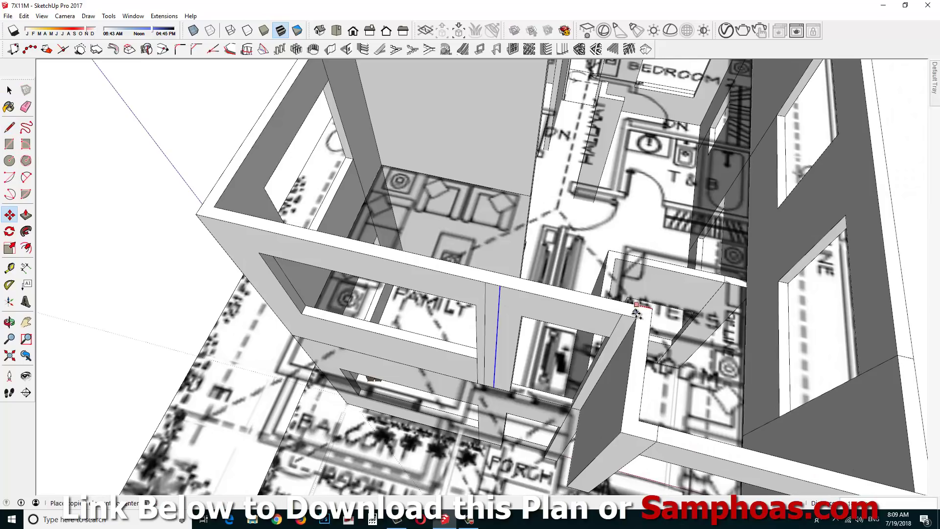
middle_click_drag(636, 311, 482, 269)
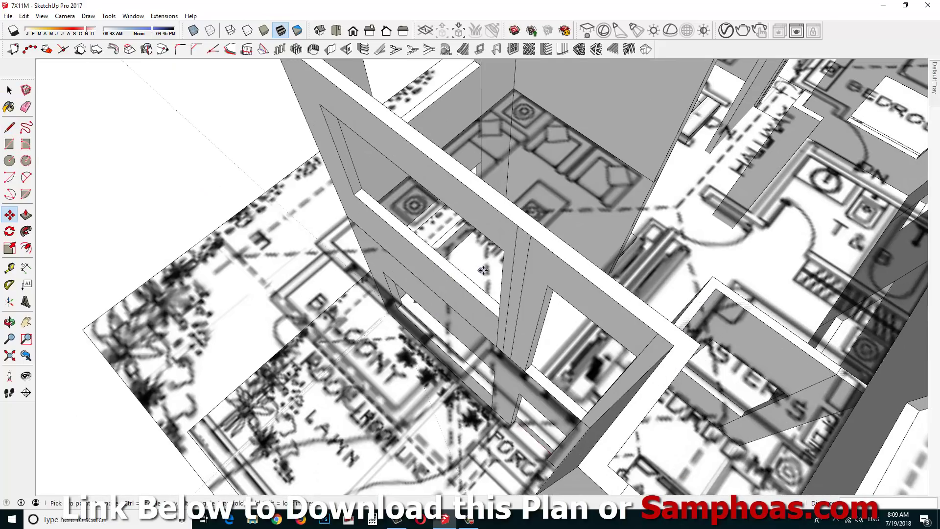
- Rework the family-room window-opening wall above the balcony
left_click(511, 240)
mouse_move(511, 240)
middle_mouse_down()
mouse_move(546, 149)
mouse_move(361, 284)
mouse_move(445, 290)
mouse_move(388, 234)
mouse_move(543, 391)
mouse_move(540, 354)
middle_mouse_up()
scroll(550, 399, "up", 3)
key("space")
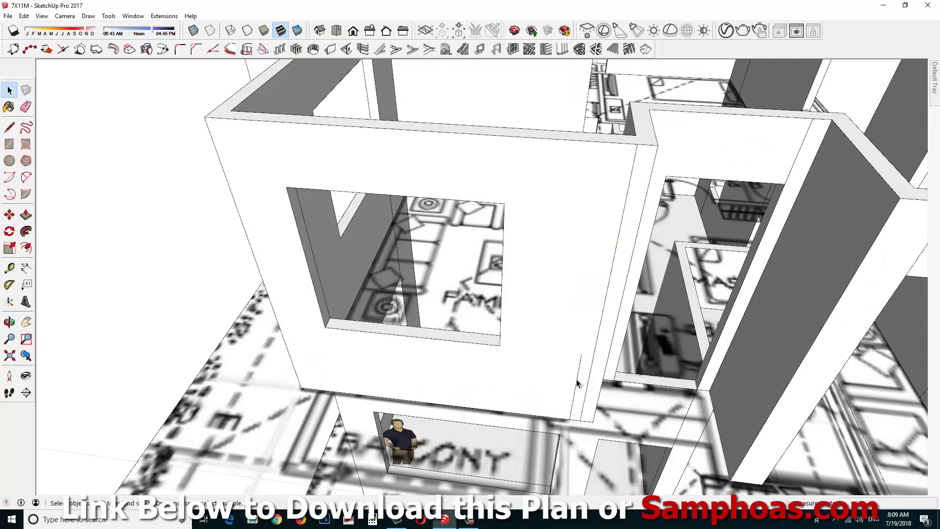
middle_click_drag(577, 383, 614, 317)
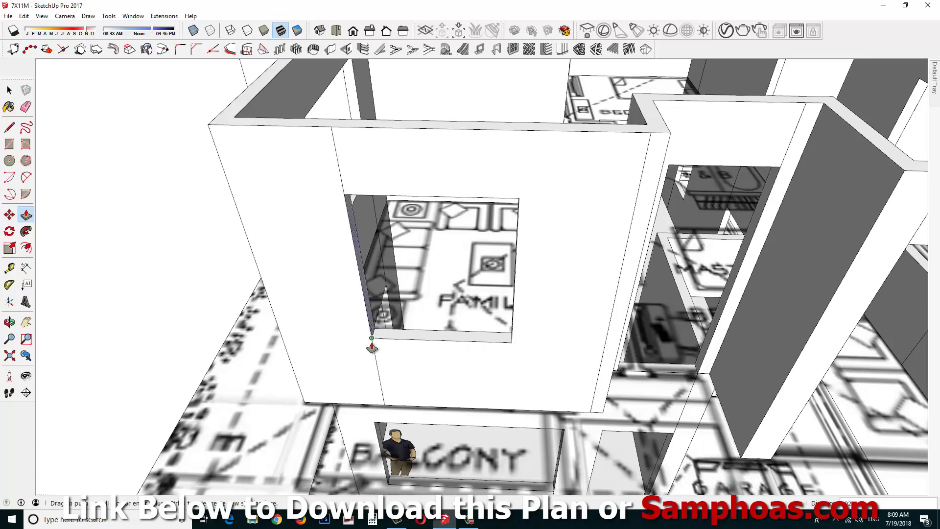
mouse_move(341, 181)
middle_mouse_down()
mouse_move(478, 232)
mouse_move(392, 287)
mouse_move(443, 357)
mouse_move(399, 187)
mouse_move(419, 371)
mouse_move(446, 391)
mouse_move(393, 366)
middle_mouse_up()
key("space")
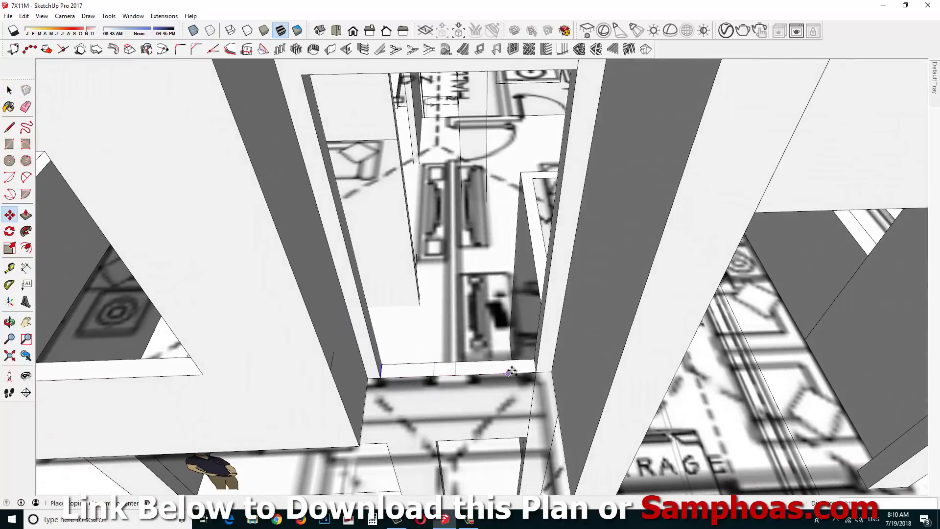
- Draw a rectangle filling the gap between the walls
left_click(544, 371)
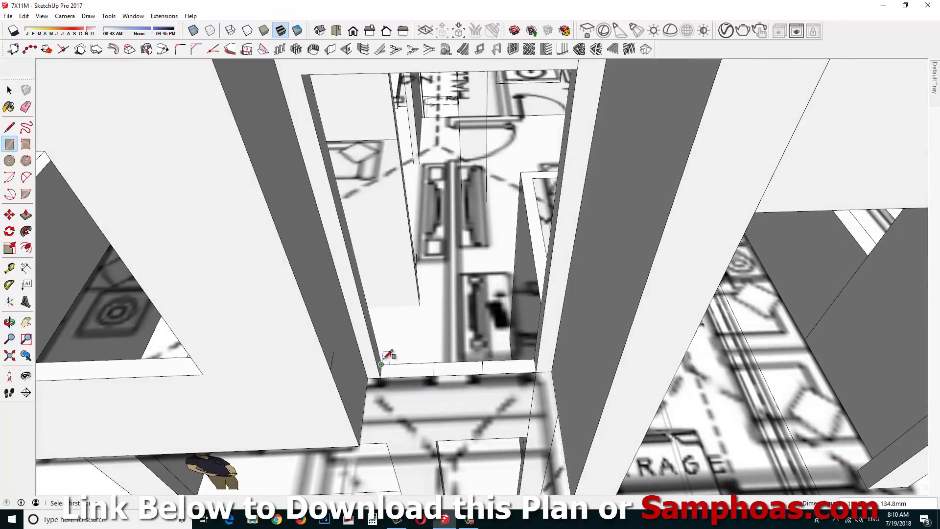
left_click(523, 370)
key("space")
scroll(465, 370, "down", 5)
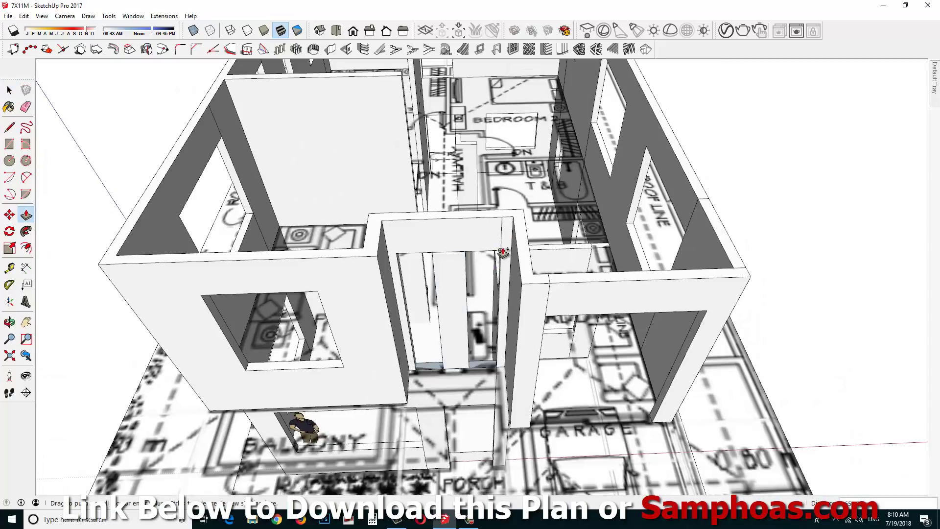
scroll(449, 358, "up", 3)
- Push/pull the new face into wall and view the house at eye level from the front
key("p")
key("space")
scroll(424, 268, "down", 5)
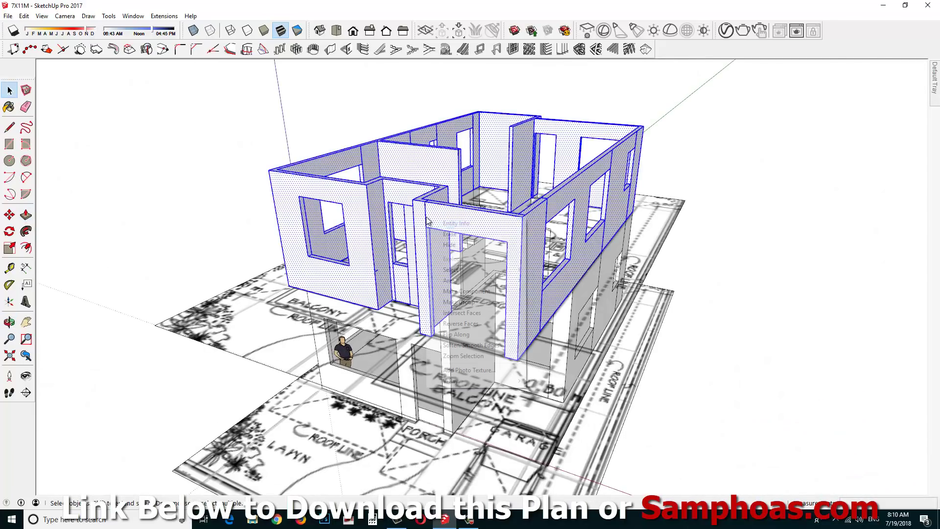
key("p")
scroll(487, 325, "up", 5)
scroll(355, 352, "up", 4)
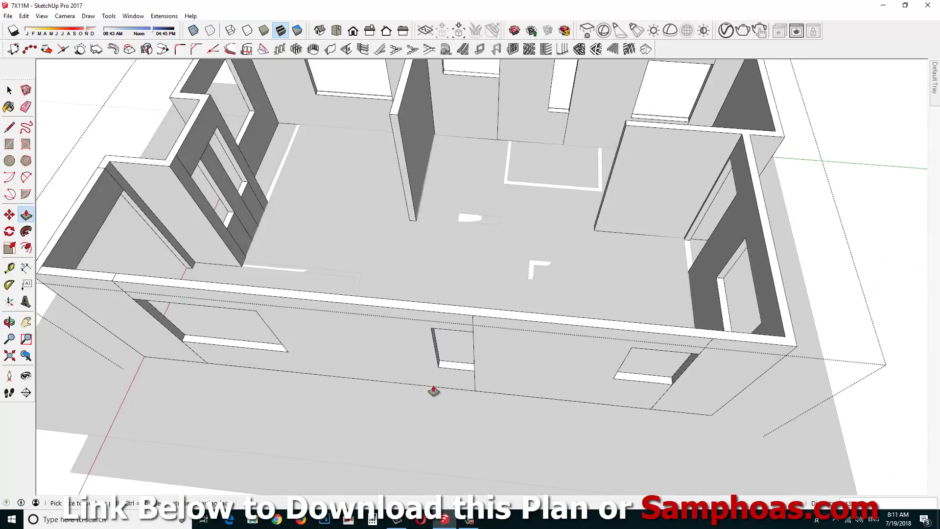
scroll(433, 390, "down", 5)
mouse_move(433, 391)
middle_mouse_down()
mouse_move(539, 99)
mouse_move(542, 309)
middle_mouse_up()
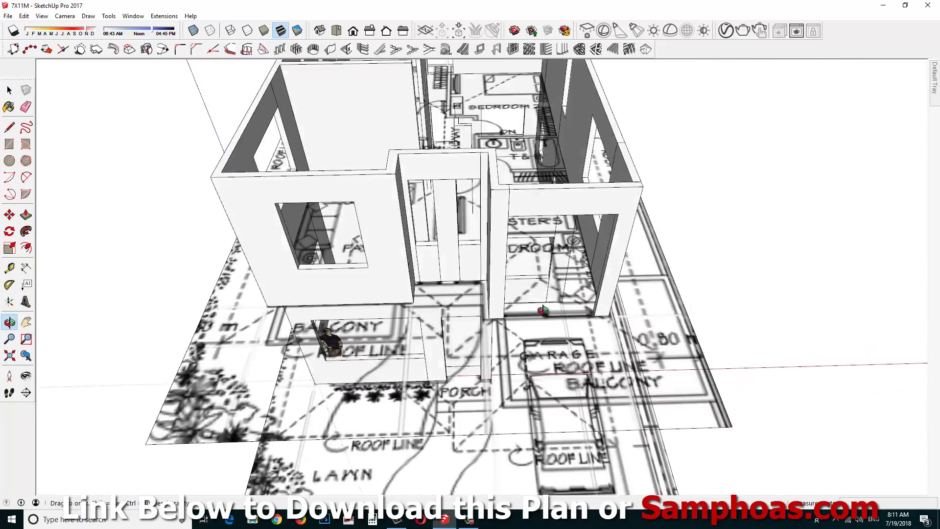
- Push/pull the slab edge so the balcony slab projects over the front porch
scroll(543, 310, "up", 3)
scroll(586, 304, "up", 2)
key("l")
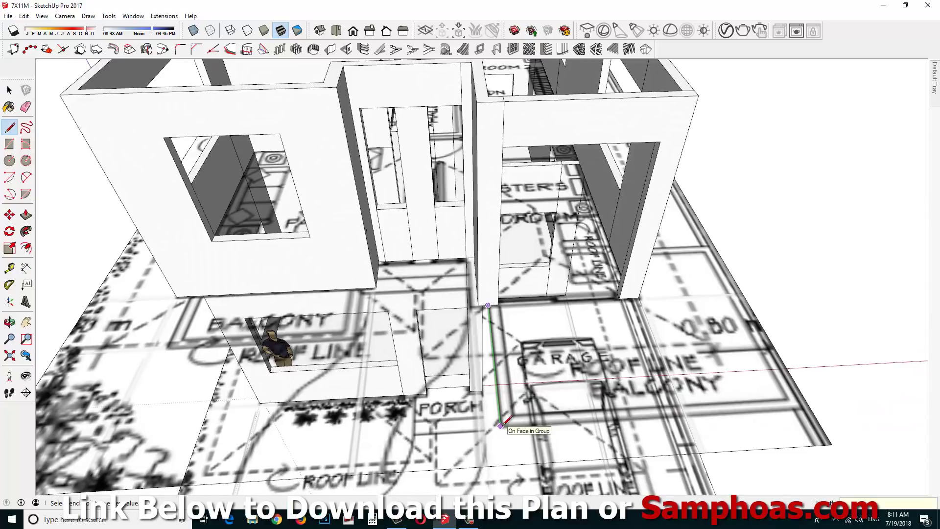
mouse_move(690, 410)
middle_mouse_down()
mouse_move(471, 400)
mouse_move(416, 387)
middle_mouse_up()
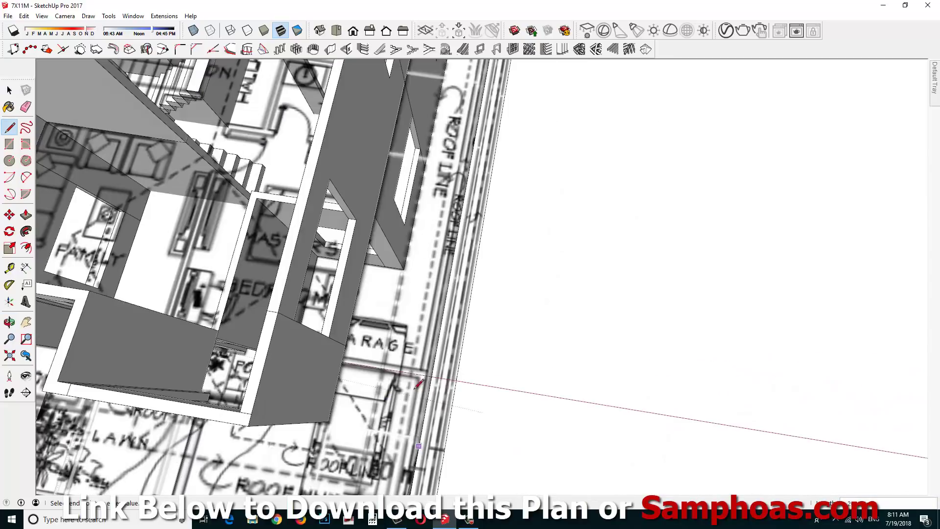
mouse_move(344, 352)
middle_mouse_down()
mouse_move(490, 254)
mouse_move(511, 223)
mouse_move(495, 162)
mouse_move(476, 294)
middle_mouse_up()
scroll(526, 226, "up", 3)
key("p")
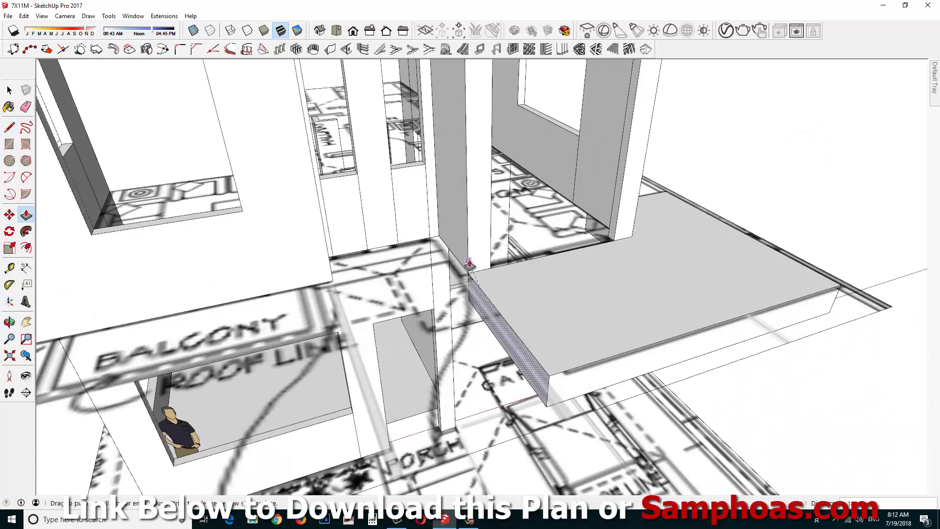
middle_click_drag(439, 233, 401, 172)
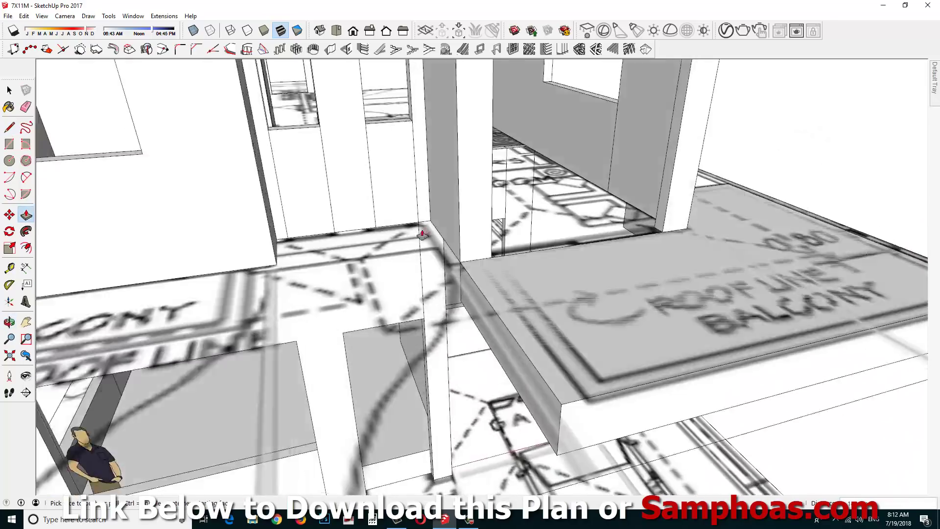
scroll(402, 172, "down", 5)
key("space")
- Reposition slab pieces with Move, viewed from above the plan
mouse_move(381, 127)
middle_mouse_down()
mouse_move(456, 241)
mouse_move(561, 275)
middle_mouse_up()
scroll(487, 281, "up", 3)
key("m")
scroll(509, 338, "up", 3)
scroll(497, 340, "down", 5)
key("space")
scroll(560, 275, "up", 5)
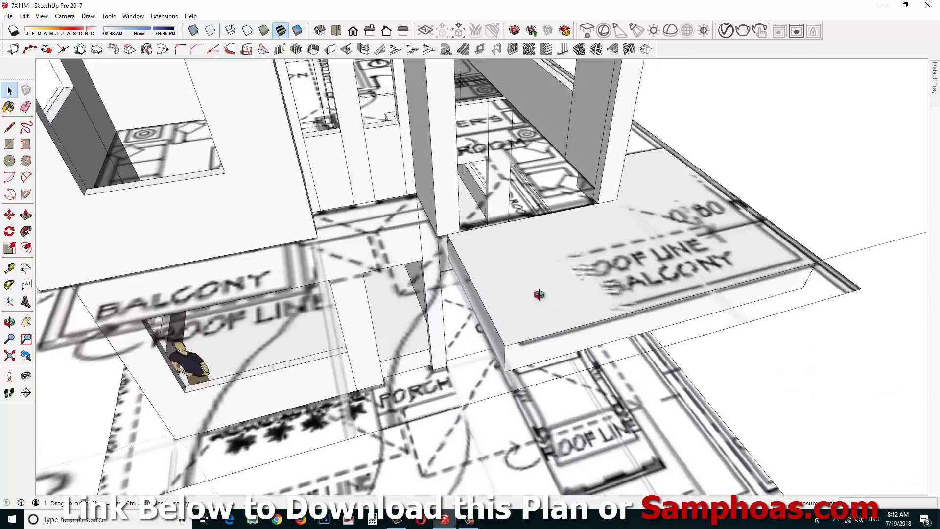
scroll(489, 290, "up", 3)
- Thicken the balcony slab with Push/Pull and check the whole front of the house
middle_click_drag(427, 219, 421, 162)
key("m")
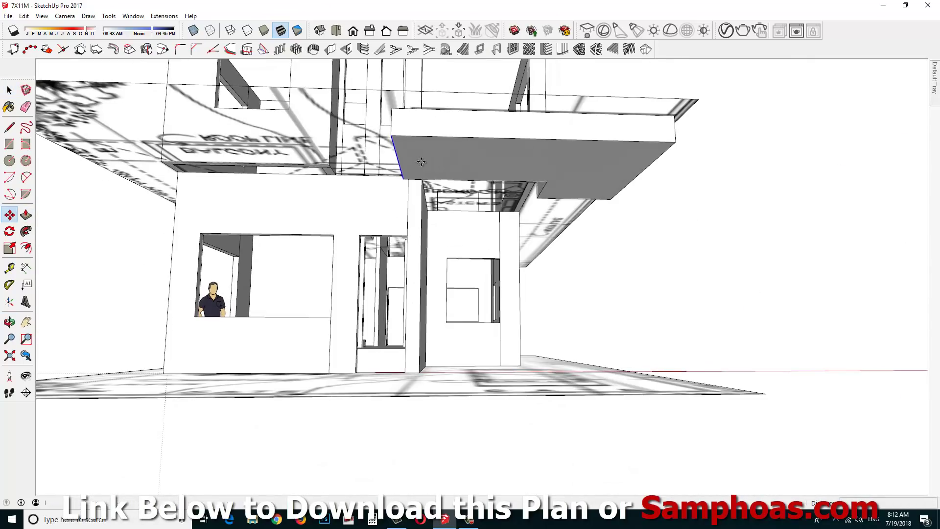
key("space")
mouse_move(421, 211)
middle_mouse_down()
mouse_move(666, 272)
mouse_move(653, 156)
mouse_move(552, 260)
middle_mouse_up()
key("p")
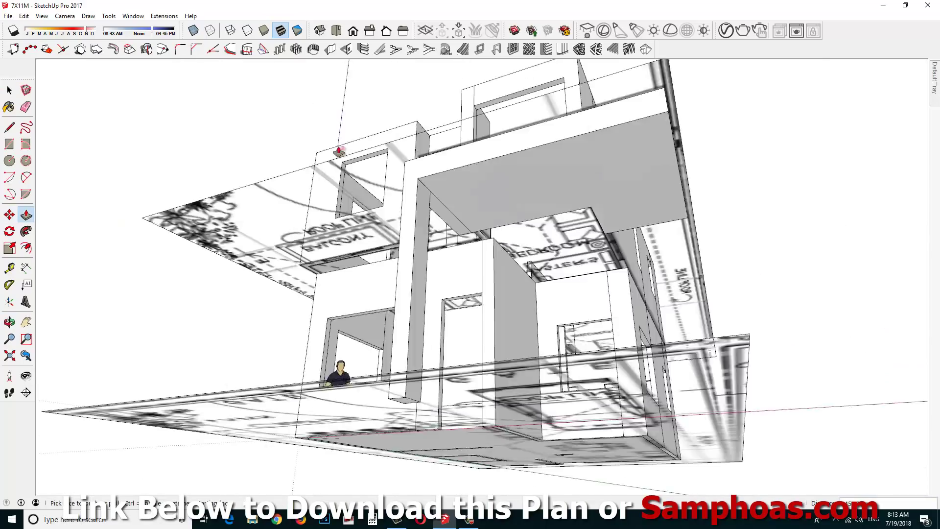
scroll(552, 260, "up", 5)
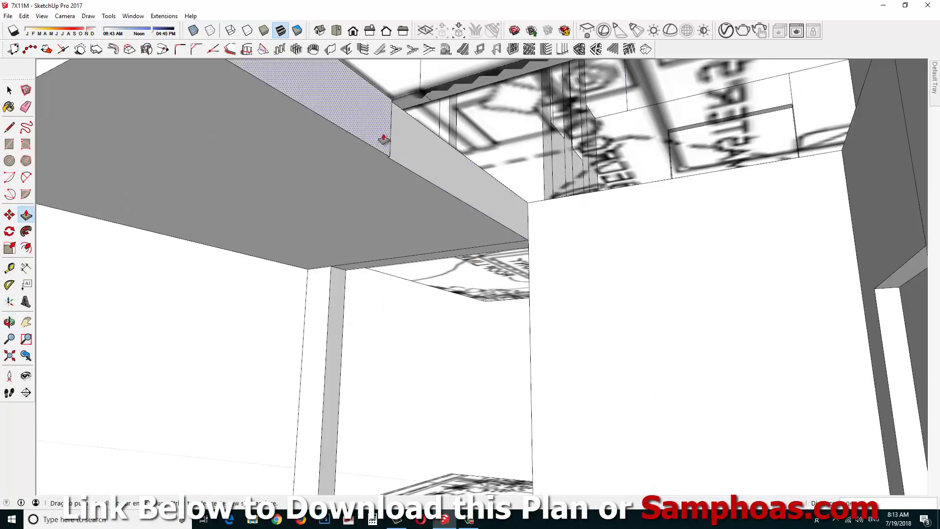
scroll(383, 139, "down", 5)
mouse_move(621, 220)
middle_mouse_down()
mouse_move(699, 218)
mouse_move(615, 185)
mouse_move(729, 216)
mouse_move(695, 372)
mouse_move(412, 310)
middle_mouse_up()
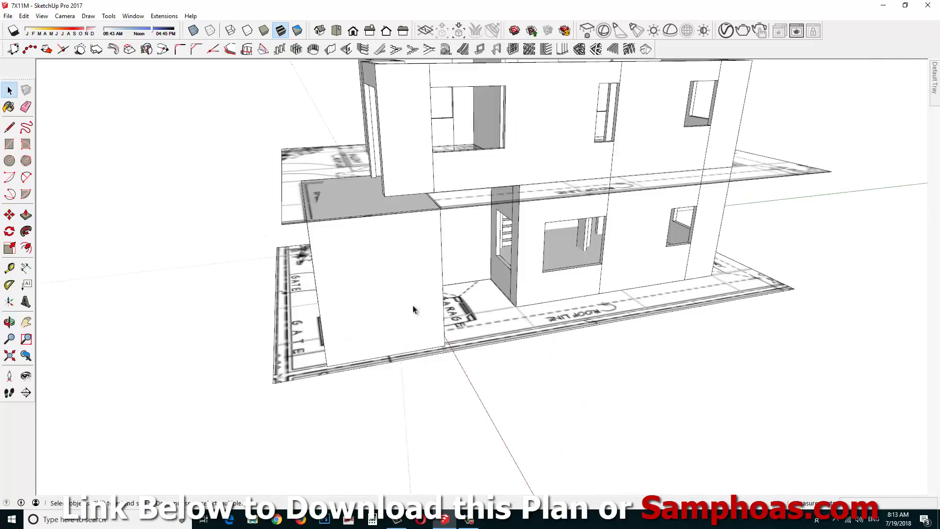
- Draw a beam outline line at the balcony corner
scroll(412, 309, "up", 3)
mouse_move(504, 308)
middle_mouse_down()
mouse_move(514, 274)
mouse_move(525, 313)
middle_mouse_up()
scroll(525, 313, "up", 5)
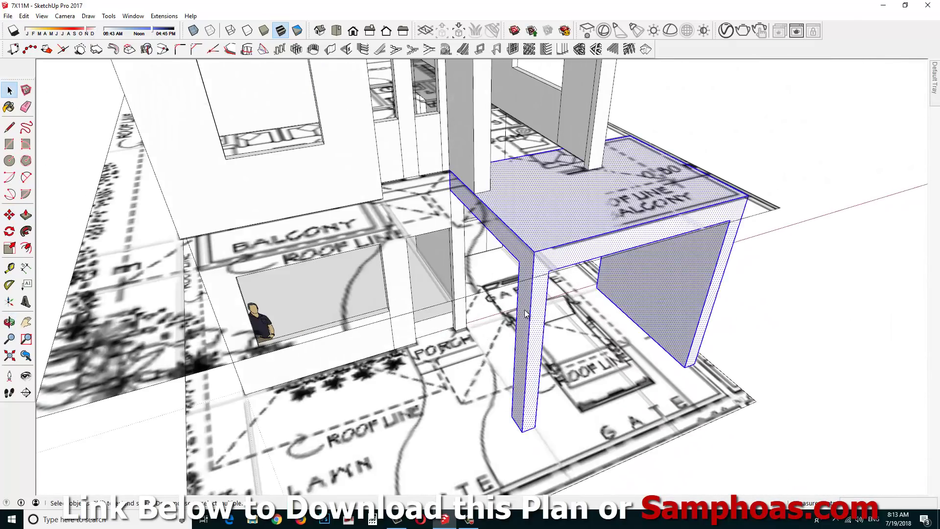
scroll(568, 398, "down", 5)
scroll(440, 294, "up", 3)
scroll(416, 318, "up", 3)
key("l")
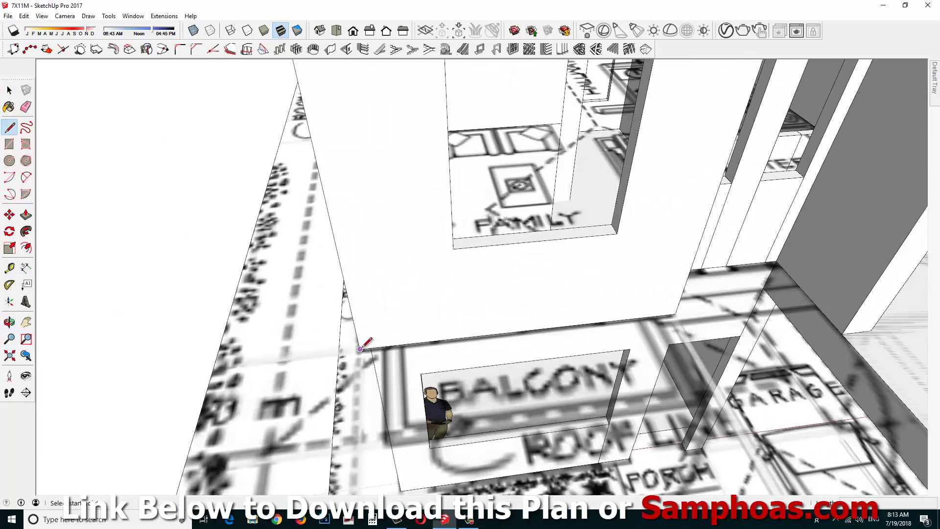
left_click(402, 327)
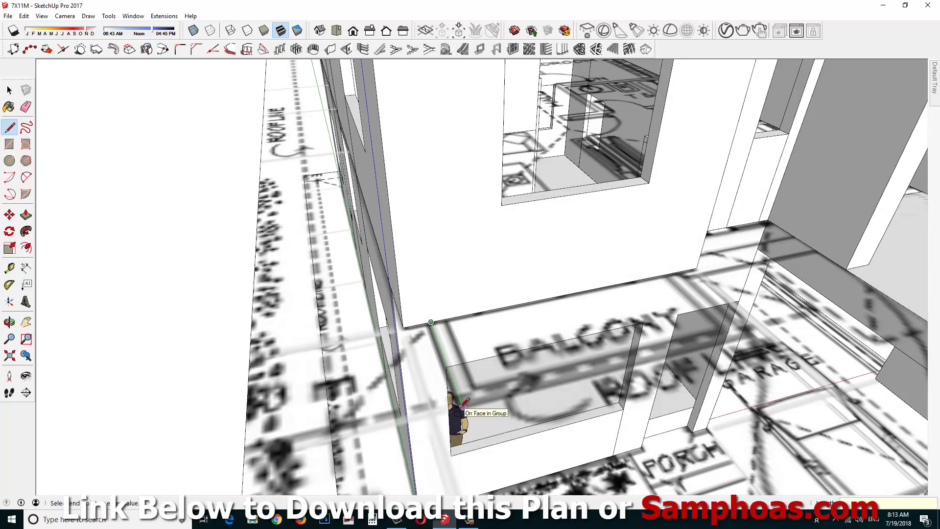
- Push/pull the beam down beneath the balcony slab
middle_click_drag(601, 369, 477, 318)
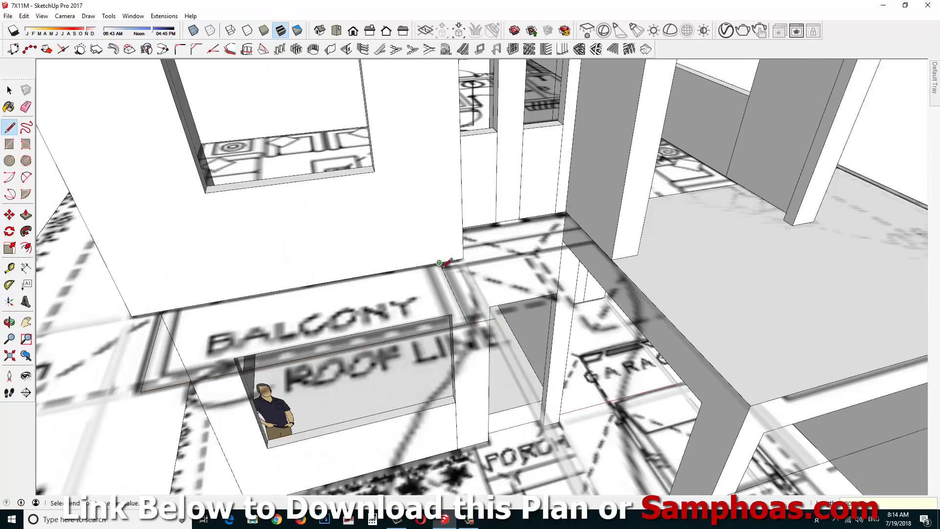
middle_click_drag(153, 314, 369, 289)
mouse_move(285, 296)
middle_mouse_down()
mouse_move(612, 325)
mouse_move(440, 242)
middle_mouse_up()
key("p")
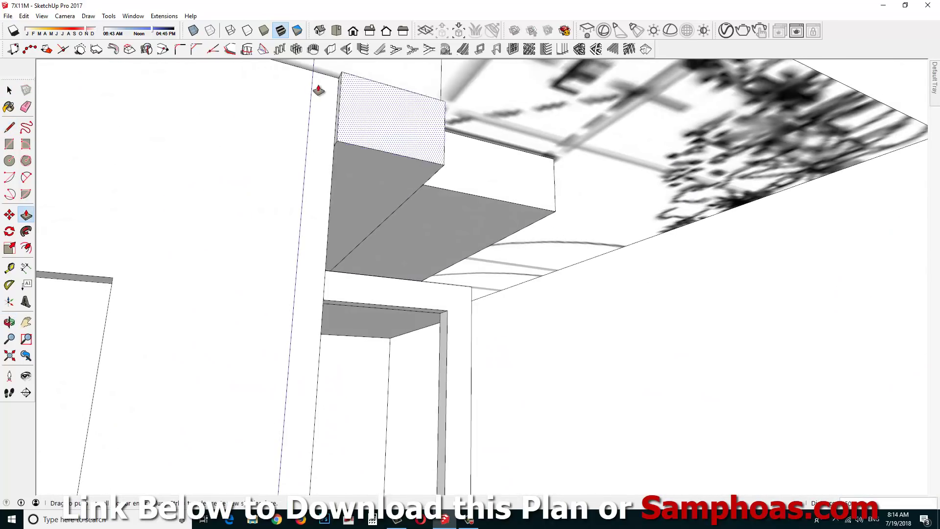
mouse_move(318, 90)
middle_mouse_down()
mouse_move(625, 189)
mouse_move(399, 256)
mouse_move(470, 266)
mouse_move(419, 203)
mouse_move(350, 249)
middle_mouse_up()
scroll(350, 248, "up", 2)
scroll(365, 222, "up", 3)
scroll(365, 222, "up", 2)
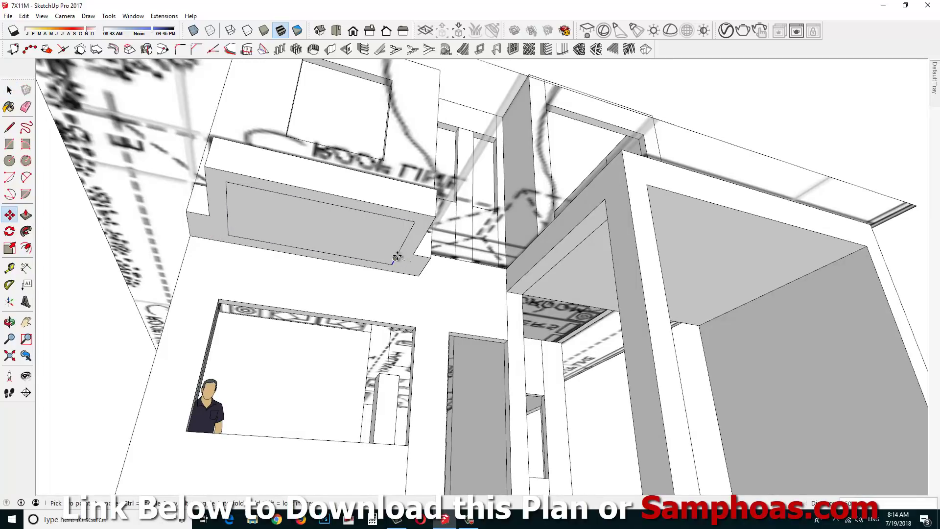
- Push the inset face on the balcony box's underside inward to recess it
key("p")
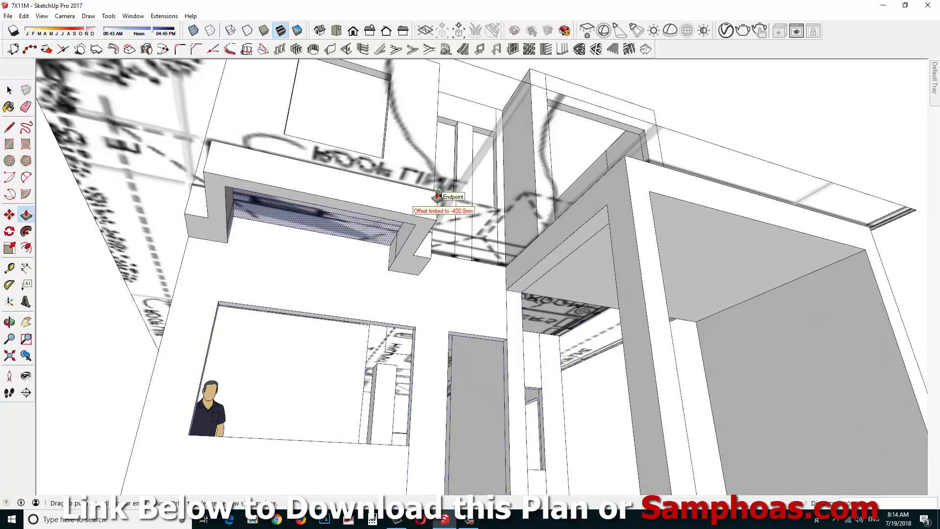
scroll(419, 212, "down", 5)
middle_click_drag(651, 204, 420, 304)
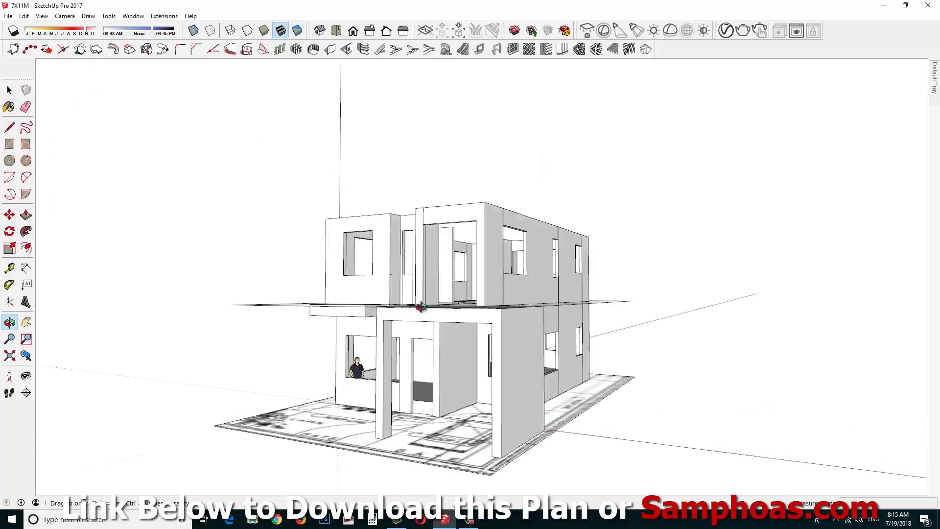
scroll(562, 287, "up", 5)
mouse_move(561, 287)
middle_mouse_down()
mouse_move(689, 315)
mouse_move(446, 261)
mouse_move(451, 216)
middle_mouse_up()
scroll(688, 315, "down", 3)
key("space")
scroll(446, 261, "up", 3)
key("space")
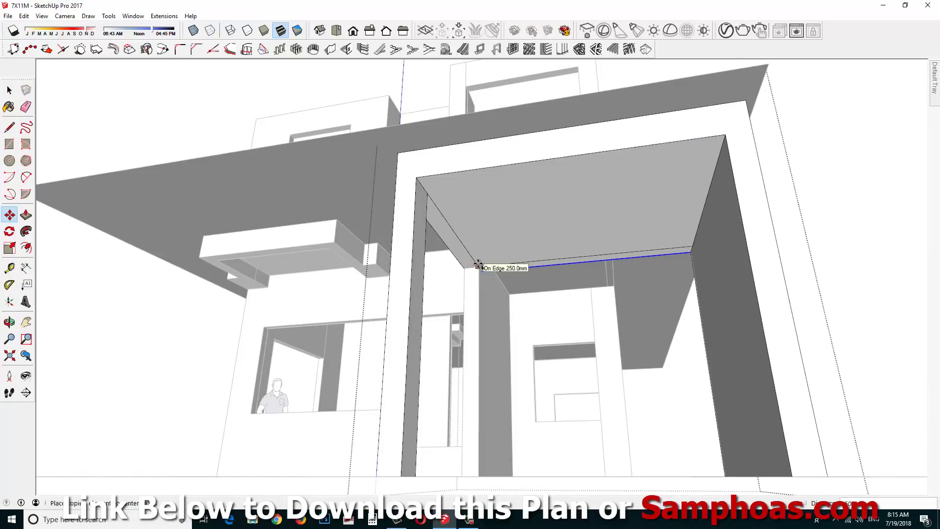
- Move the garage beam's edge corner into place and push/pull the beam's underside
left_click(479, 265)
scroll(479, 265, "up", 2)
scroll(455, 230, "down", 1)
left_click(409, 179)
key("p")
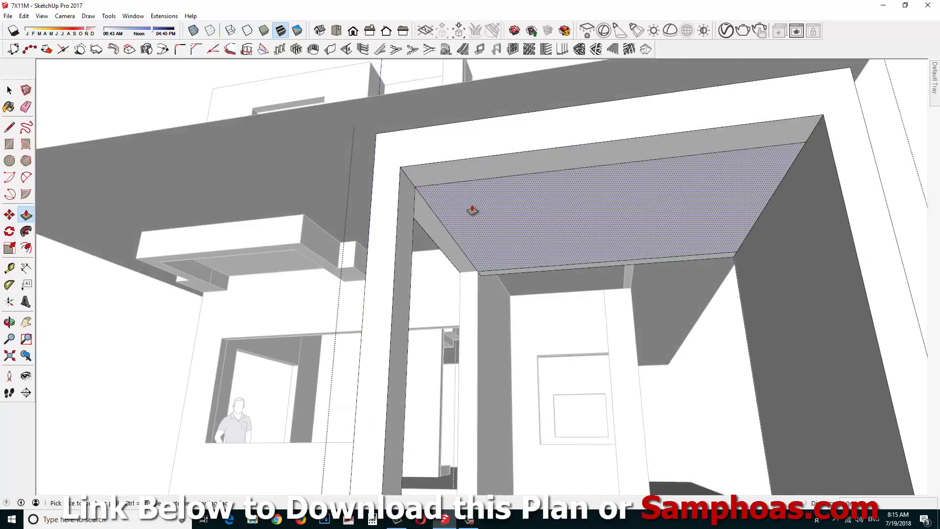
scroll(482, 209, "down", 3)
key("space")
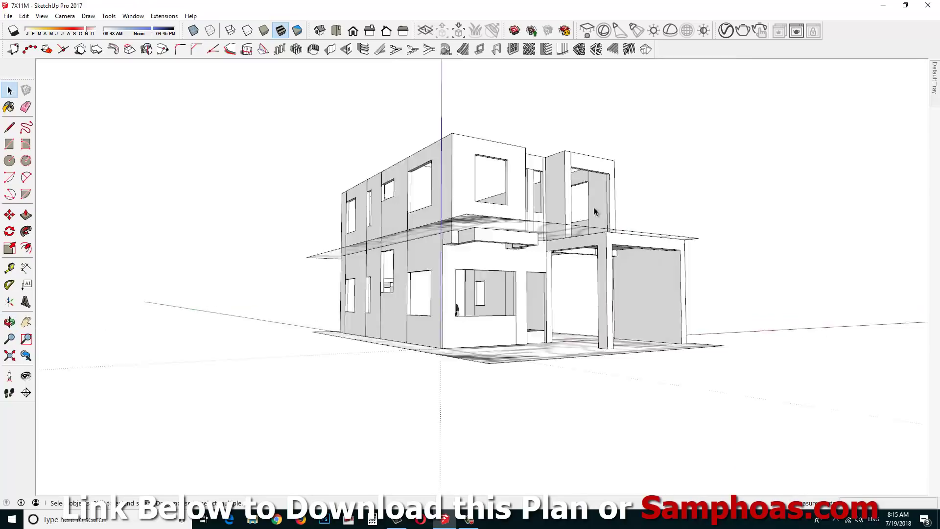
mouse_move(595, 207)
middle_mouse_down()
mouse_move(501, 321)
mouse_move(698, 390)
mouse_move(478, 271)
middle_mouse_up()
scroll(501, 322, "up", 2)
scroll(501, 322, "up", 2)
- Enter the upper-floor walls group and push/pull a wall inside the upper room
scroll(652, 244, "up", 2)
scroll(651, 244, "down", 3)
double_click(589, 329)
key("p")
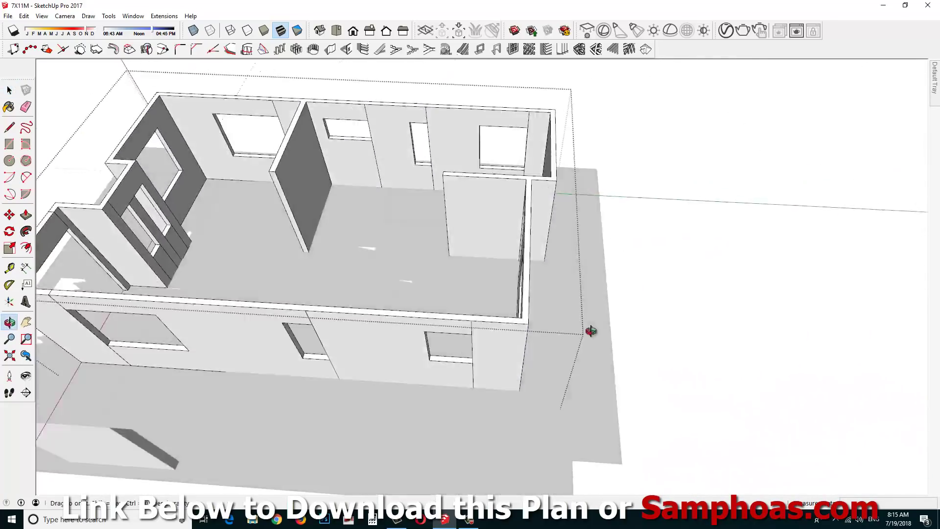
middle_click_drag(590, 329, 447, 285)
scroll(460, 220, "up", 3)
middle_click_drag(528, 158, 602, 156)
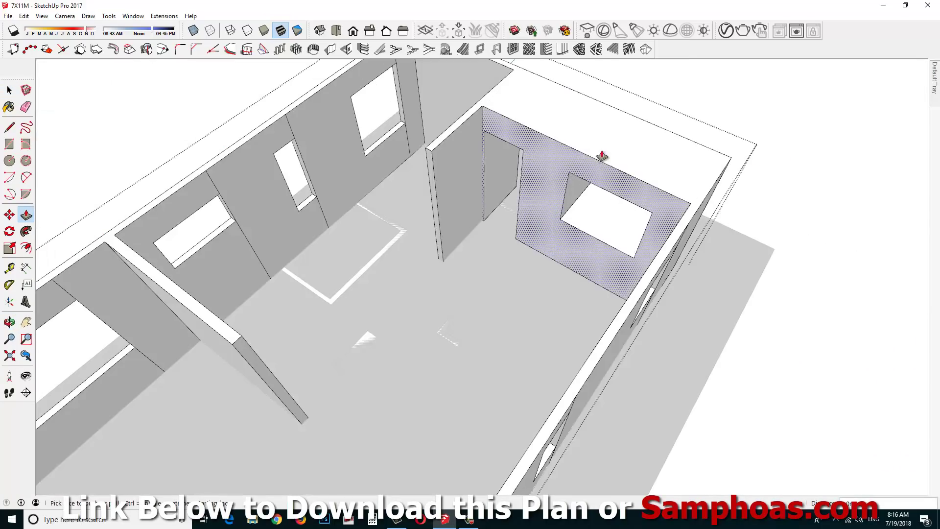
key("space")
scroll(576, 156, "down", 5)
mouse_move(780, 130)
middle_mouse_down()
mouse_move(419, 319)
mouse_move(506, 240)
middle_mouse_up()
scroll(466, 192, "up", 3)
scroll(519, 241, "down", 3)
scroll(519, 241, "down", 3)
- Draw a 400 mm rectangle face under the upper-storey overhang edge
key("p")
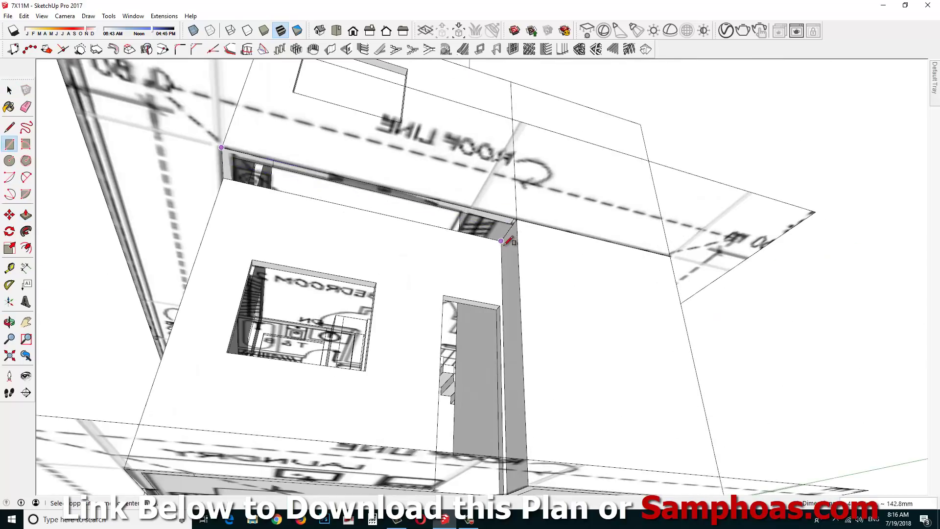
scroll(489, 275, "up", 3)
left_click(532, 344)
scroll(533, 344, "down", 5)
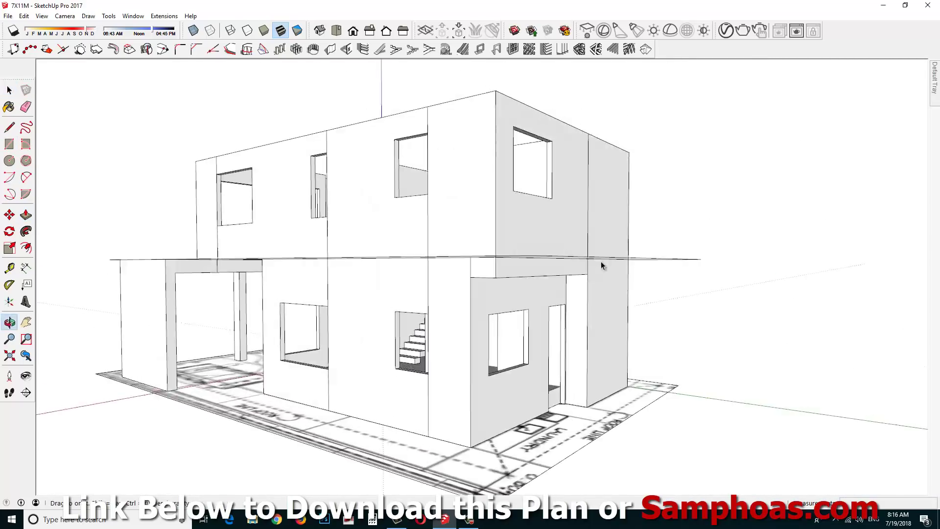
scroll(425, 267, "up", 5)
scroll(425, 267, "up", 3)
key("r")
left_click(230, 252)
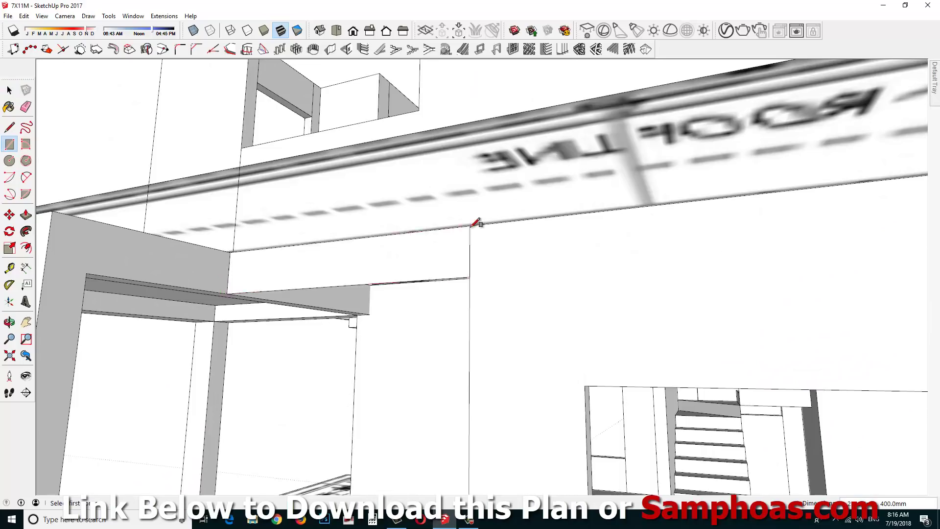
left_click(477, 223)
- Move the new strip's edge into place beneath the upper storey
middle_click_drag(478, 223, 393, 359)
key("p")
middle_click_drag(269, 299, 240, 291)
key("m")
left_click(236, 289)
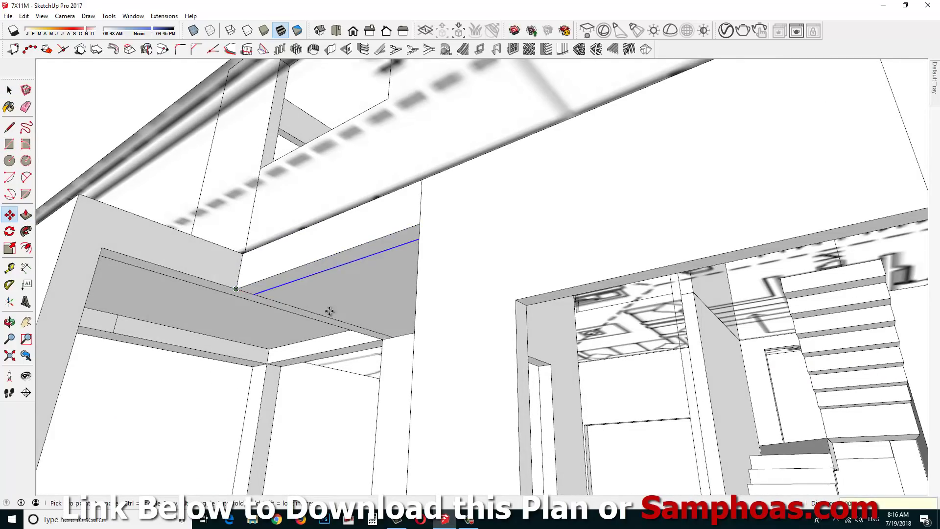
left_click(364, 343)
scroll(364, 343, "down", 10)
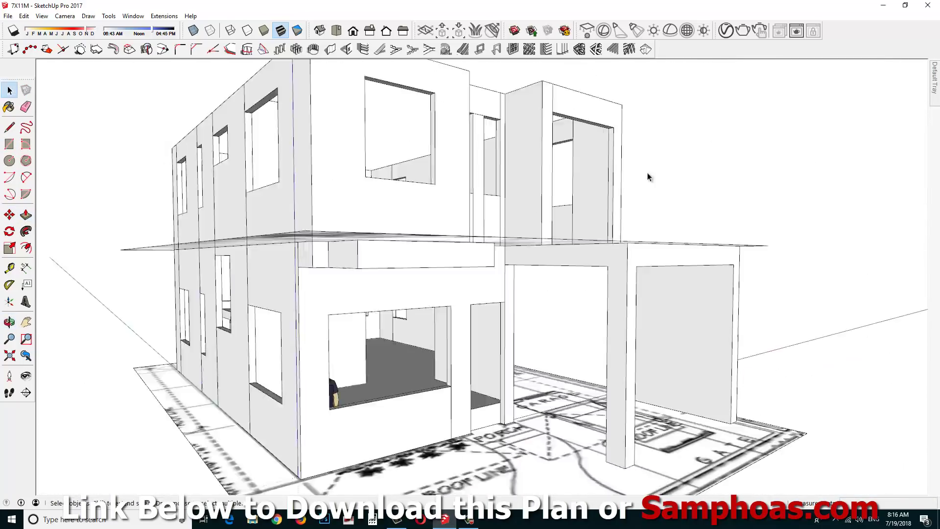
mouse_move(364, 343)
middle_mouse_down()
mouse_move(393, 255)
mouse_move(367, 126)
middle_mouse_up()
- Fix a rectangle corner at the roof slab's notch endpoint and clear the slab edge selection
scroll(426, 306, "up", 3)
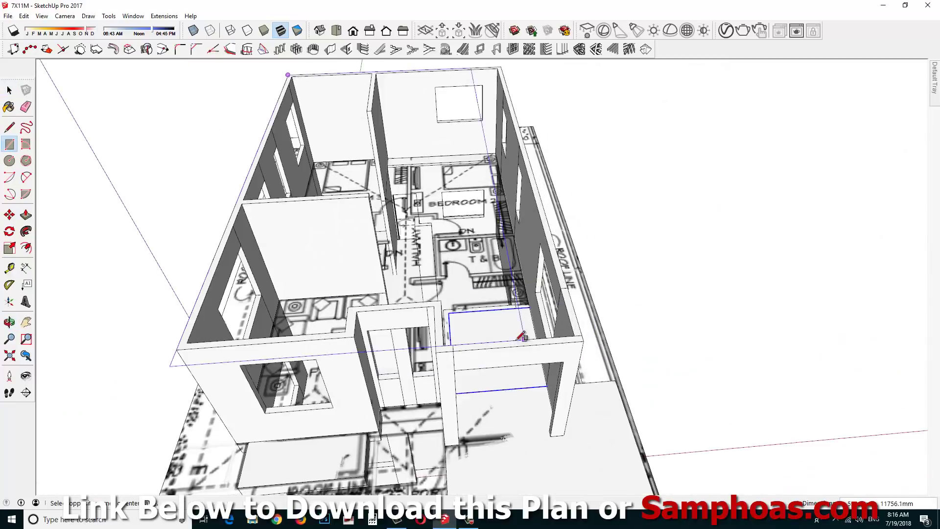
scroll(426, 306, "up", 3)
key("r")
left_click(311, 314)
middle_click_drag(312, 314, 177, 383)
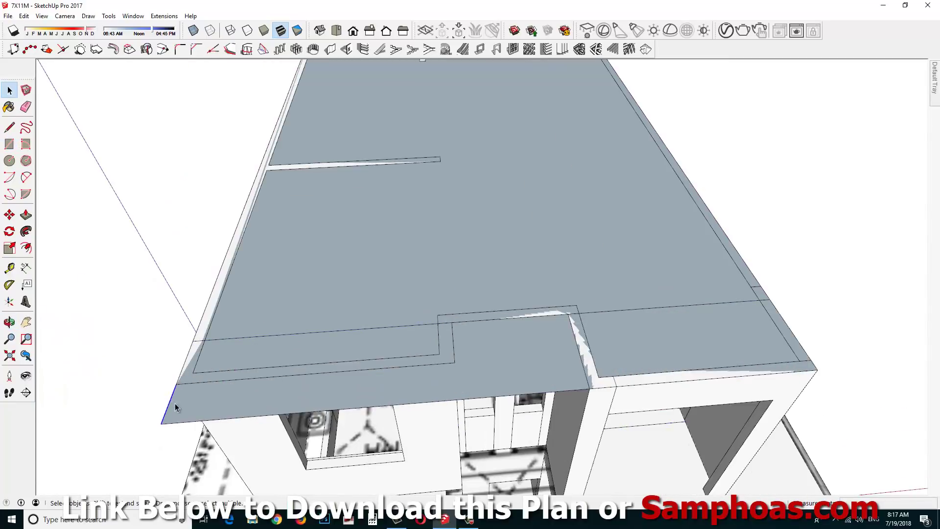
key("ctrl+t")
scroll(418, 408, "up", 3)
scroll(412, 381, "down", 3)
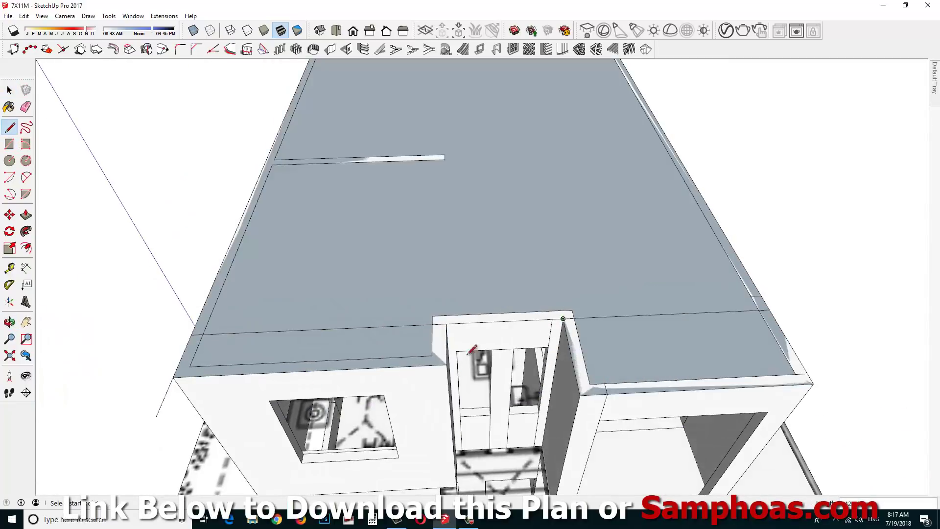
scroll(406, 368, "down", 2)
scroll(401, 350, "up", 2)
- Offset the roof face into an eave outline and raise it upward into a roof block
key("f")
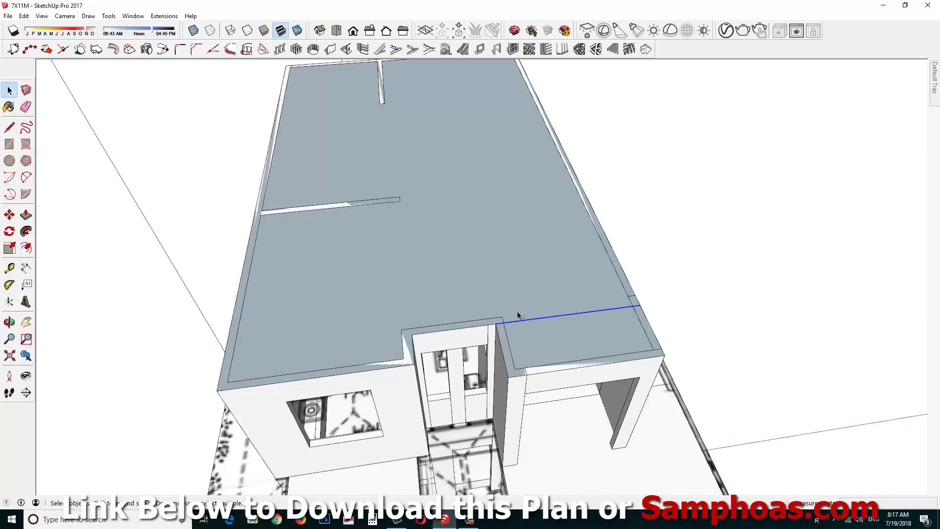
left_click(509, 362)
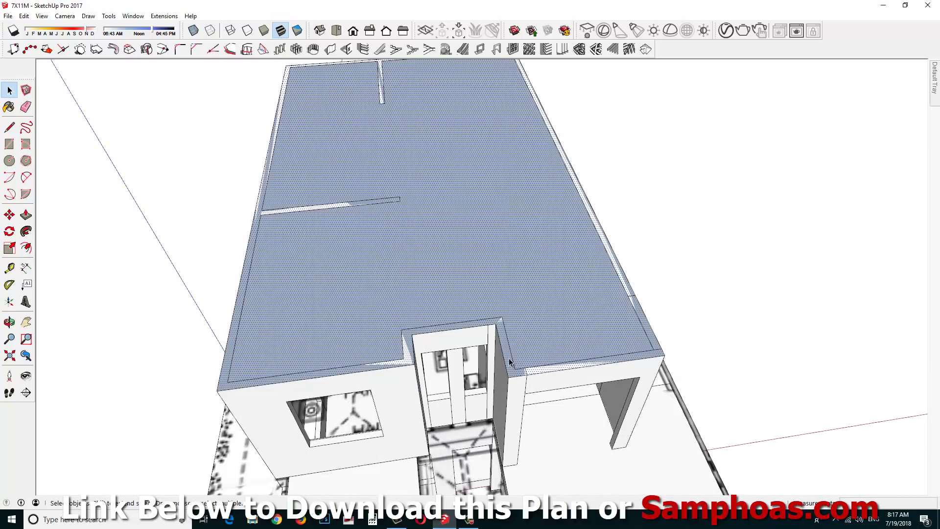
scroll(471, 363, "down", 2)
left_click(471, 363)
left_click(405, 319)
scroll(405, 319, "down", 2)
key("p")
mouse_move(405, 319)
middle_mouse_down()
mouse_move(526, 275)
mouse_move(525, 237)
mouse_move(490, 130)
mouse_move(451, 189)
mouse_move(545, 84)
mouse_move(588, 120)
mouse_move(455, 151)
mouse_move(516, 247)
mouse_move(288, 278)
middle_mouse_up()
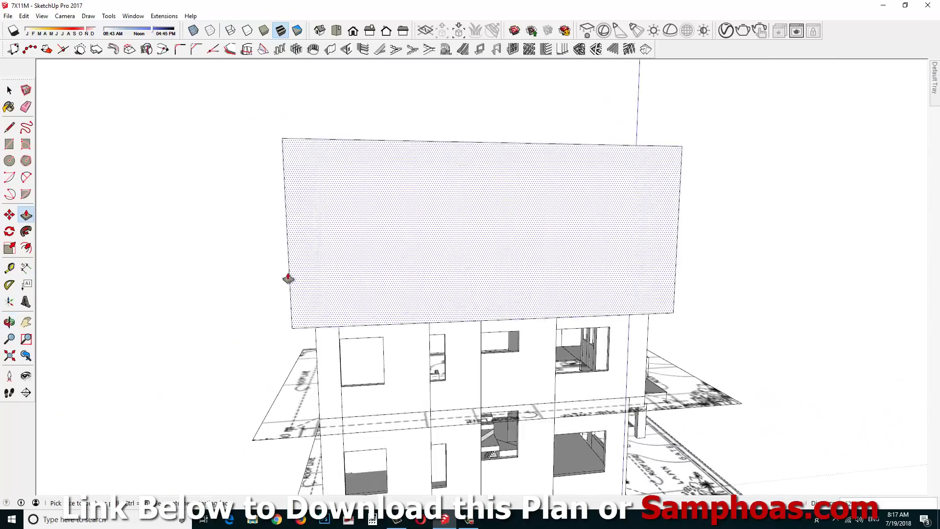
- Set an angled Protractor guide for the roof slope and intersect the crossing roof planes
scroll(288, 278, "up", 2)
key("shift+p")
left_click(424, 262)
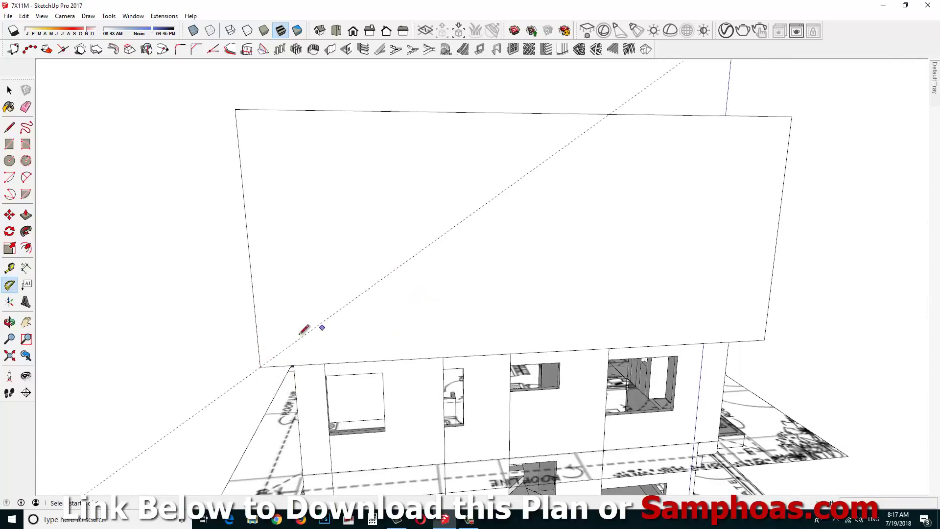
mouse_move(611, 113)
middle_mouse_down()
mouse_move(46, 272)
mouse_move(426, 325)
mouse_move(454, 256)
mouse_move(253, 364)
middle_mouse_up()
mouse_move(473, 196)
middle_mouse_down()
mouse_move(294, 248)
mouse_move(431, 120)
middle_mouse_up()
triple_click(374, 178)
right_click(372, 175)
left_click(520, 278)
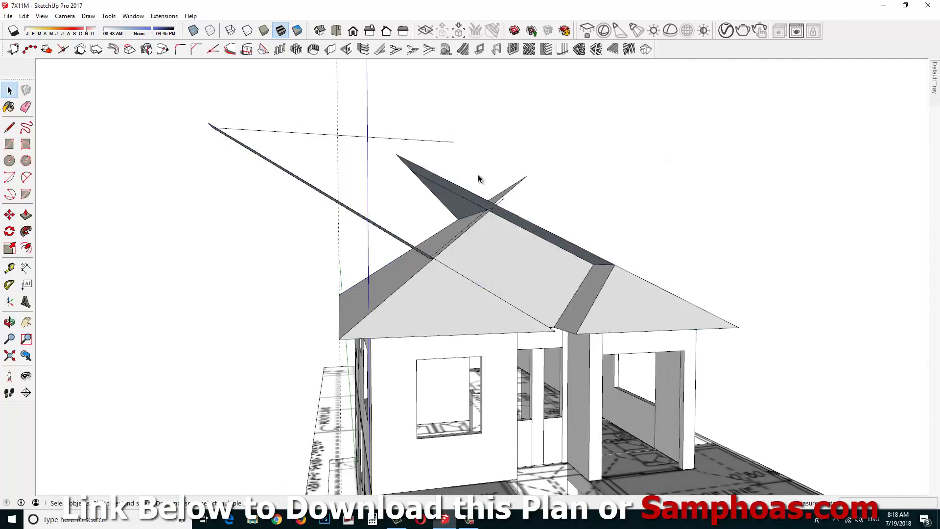
- Select all the roof faces and hide the roof
mouse_move(292, 123)
middle_mouse_down()
mouse_move(510, 218)
mouse_move(541, 168)
mouse_move(426, 296)
mouse_move(425, 175)
mouse_move(415, 212)
middle_mouse_up()
triple_click(416, 211)
key("Delete")
- Start floor rectangles on the upper-floor plan from the small square's corner
middle_click_drag(458, 291, 342, 245)
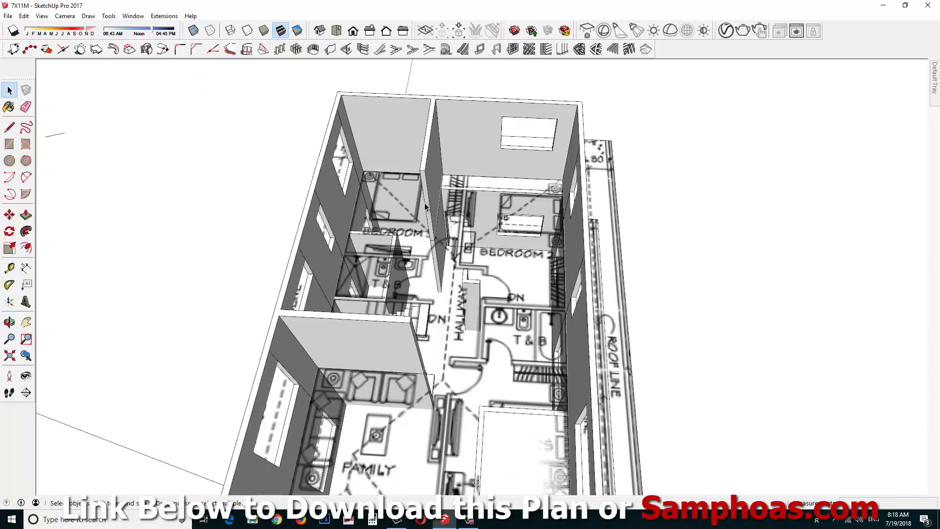
key("r")
left_click(211, 103)
scroll(560, 353, "up", 5)
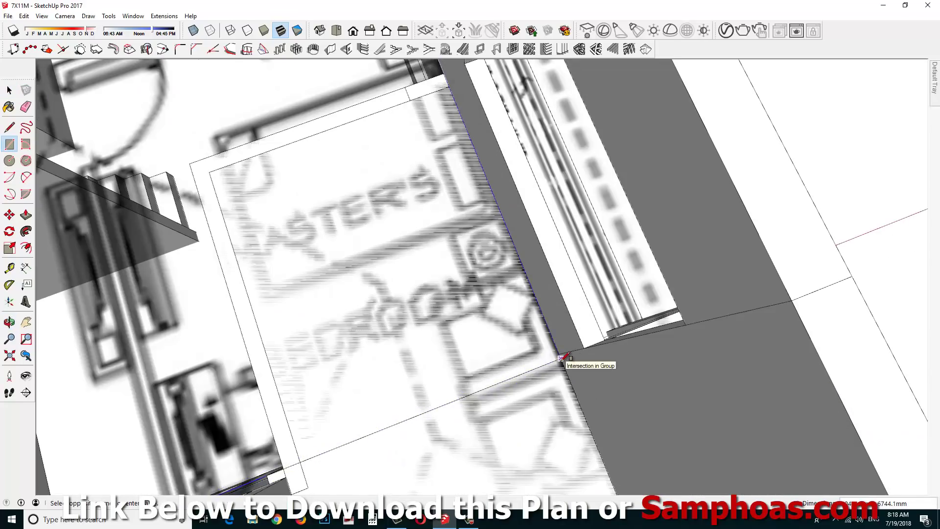
scroll(491, 268, "down", 3)
scroll(420, 221, "down", 2)
left_click(392, 196)
scroll(550, 338, "up", 6)
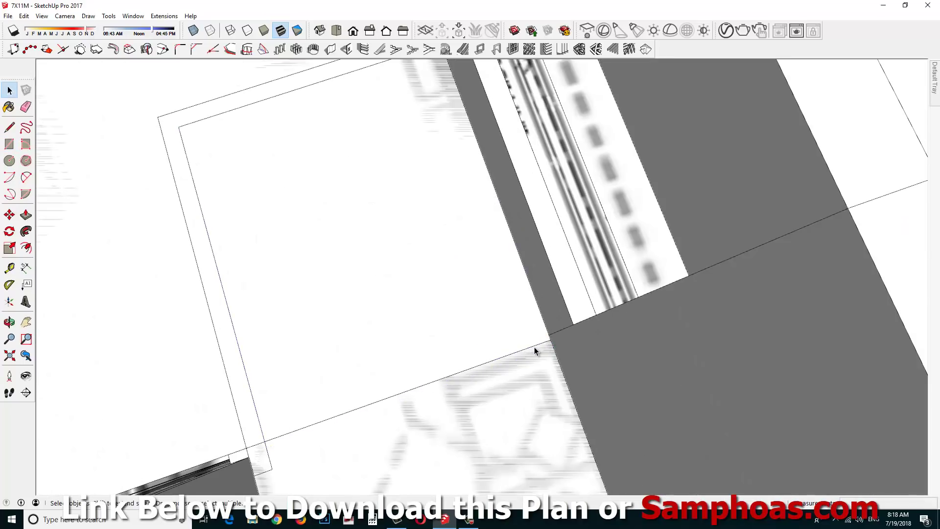
scroll(534, 347, "down", 3)
scroll(550, 304, "down", 3)
- Continue outlining the upper-floor room's floor from a perspective view of the wall
middle_click_drag(486, 307, 547, 233)
scroll(547, 233, "up", 3)
key("m")
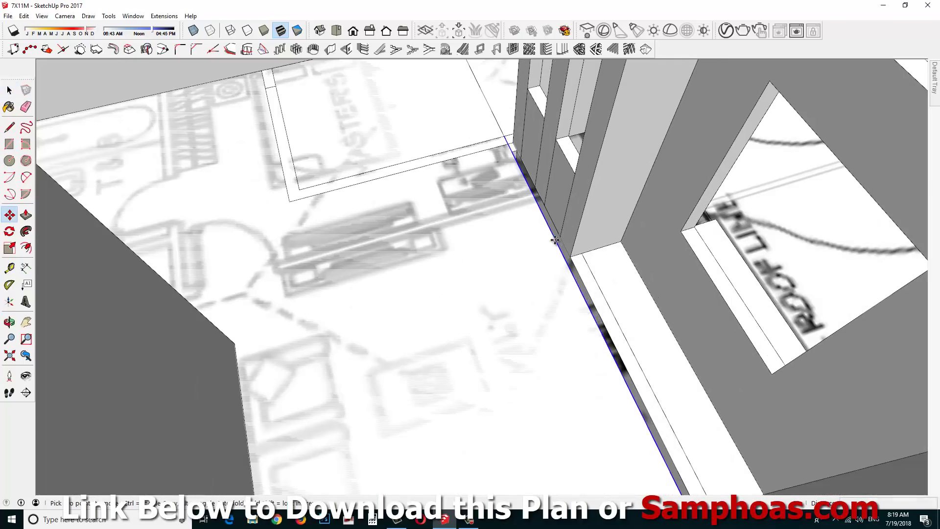
scroll(555, 240, "down", 5)
scroll(555, 318, "up", 3)
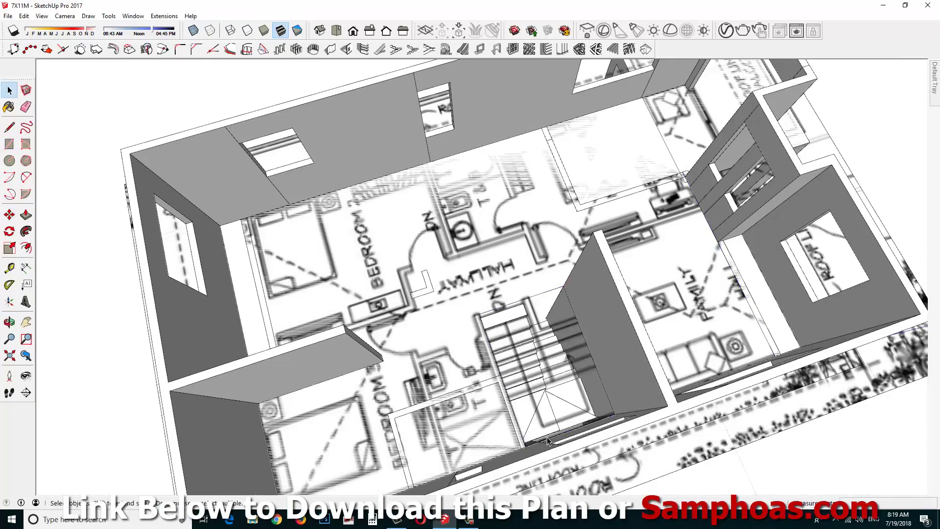
scroll(401, 241, "down", 5)
scroll(383, 237, "up", 1)
key("r")
scroll(348, 159, "up", 5)
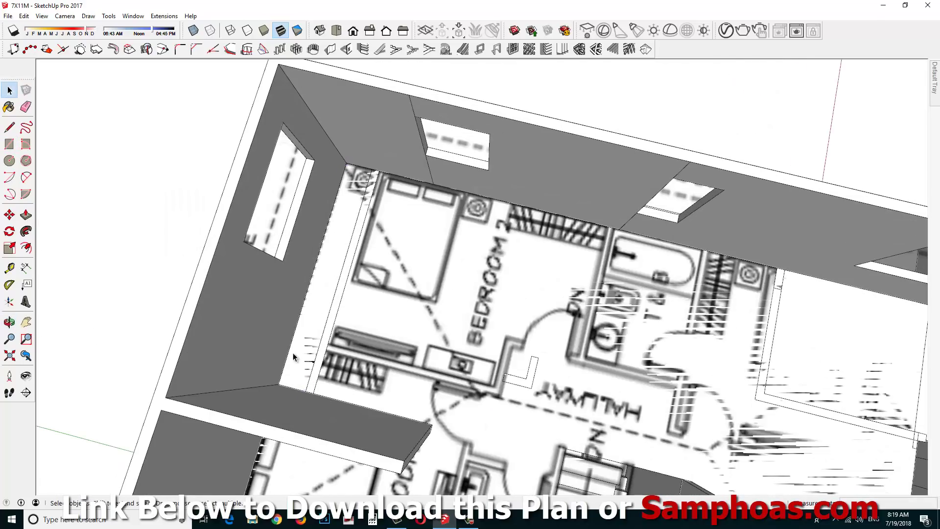
scroll(355, 170, "down", 5)
- Pull the upper room's floor face up over the plan image and check it in perspective
middle_click_drag(448, 279, 441, 391)
scroll(384, 263, "up", 4)
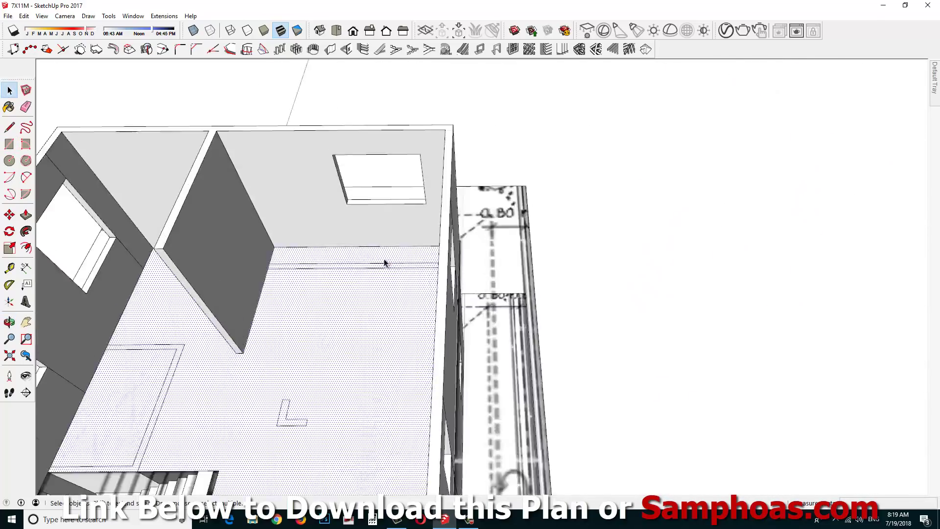
scroll(432, 274, "up", 2)
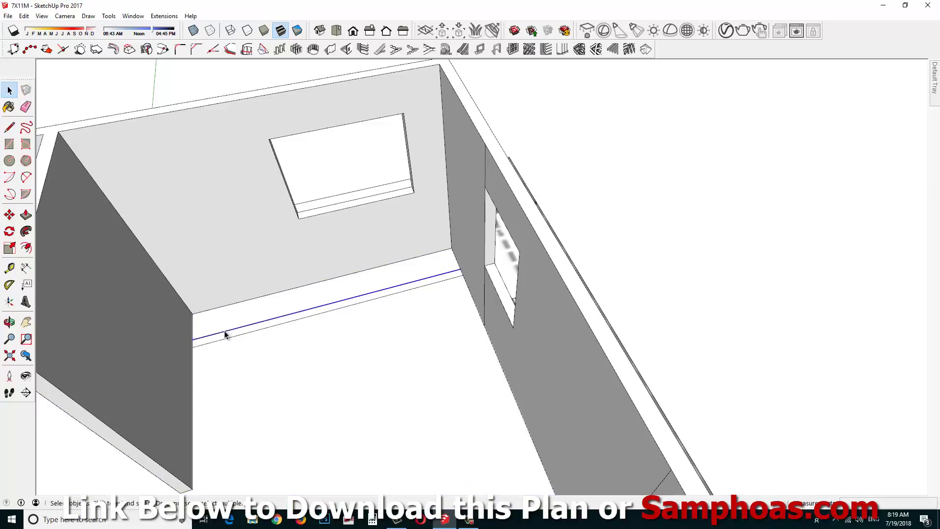
scroll(226, 334, "down", 3)
mouse_move(280, 291)
middle_mouse_down()
mouse_move(433, 298)
mouse_move(482, 275)
middle_mouse_up()
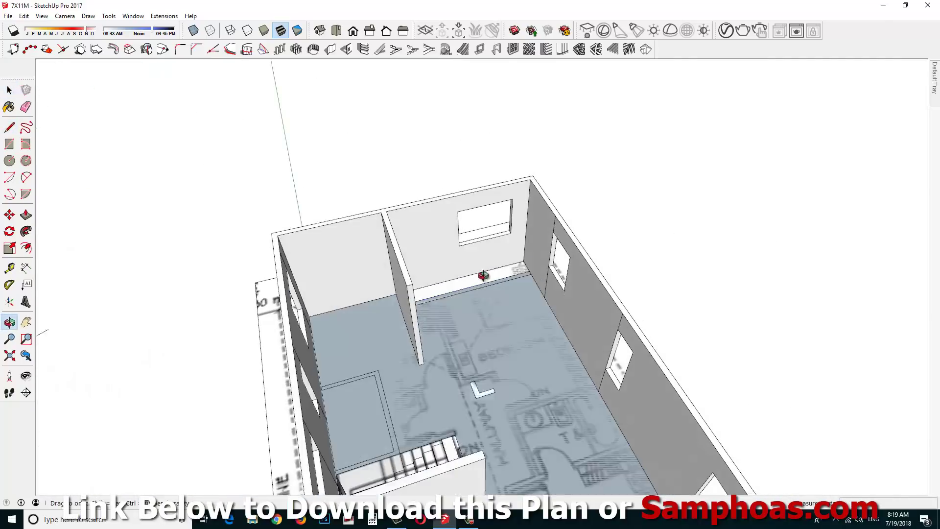
left_click_drag(483, 275, 473, 341)
scroll(483, 383, "down", 3)
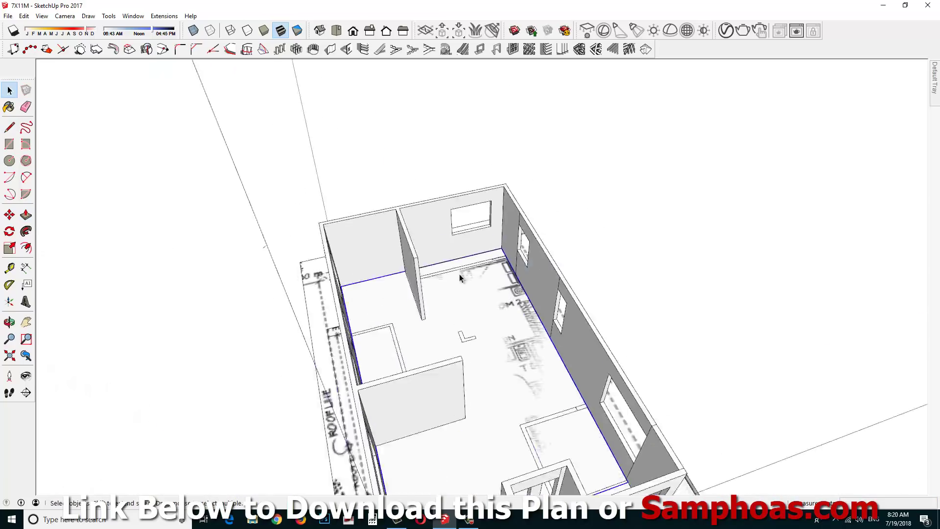
middle_click_drag(459, 275, 385, 385)
key("p")
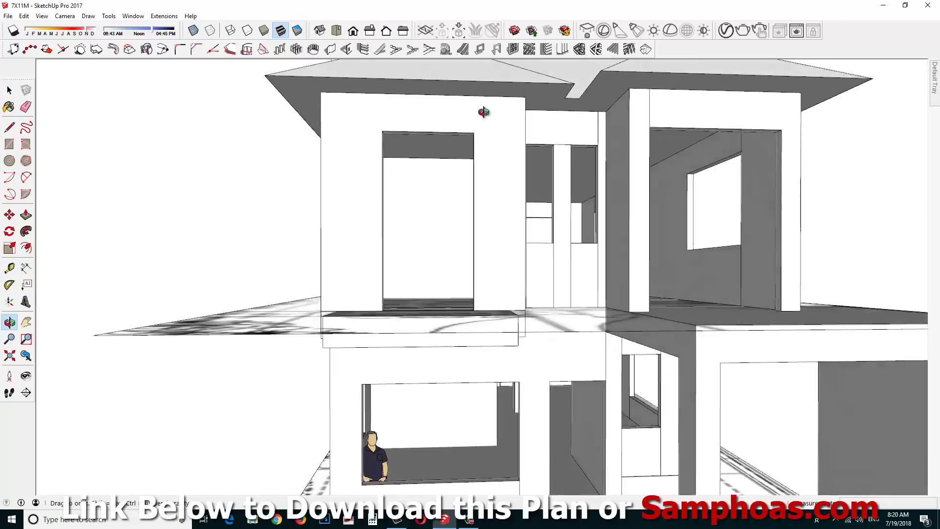
- Show the house in the flat Front standard view
middle_click_drag(471, 147, 403, 344)
key("space")
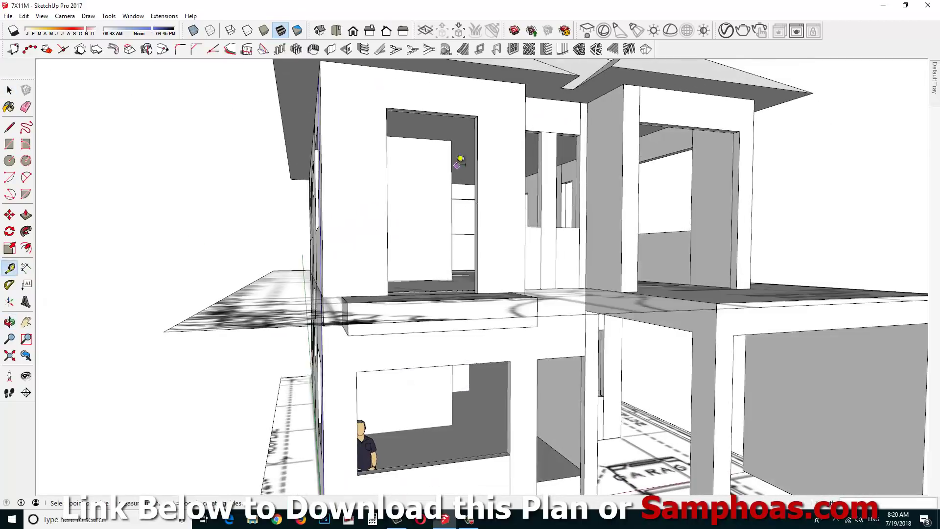
middle_click_drag(453, 153, 497, 205)
key("space")
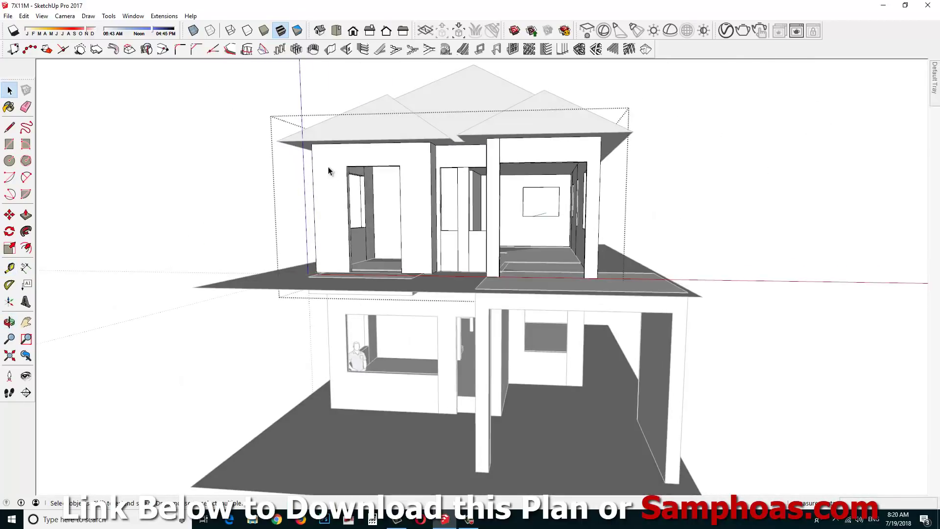
middle_click_drag(329, 170, 335, 183)
mouse_move(623, 254)
middle_mouse_down()
mouse_move(487, 203)
mouse_move(516, 202)
middle_mouse_up()
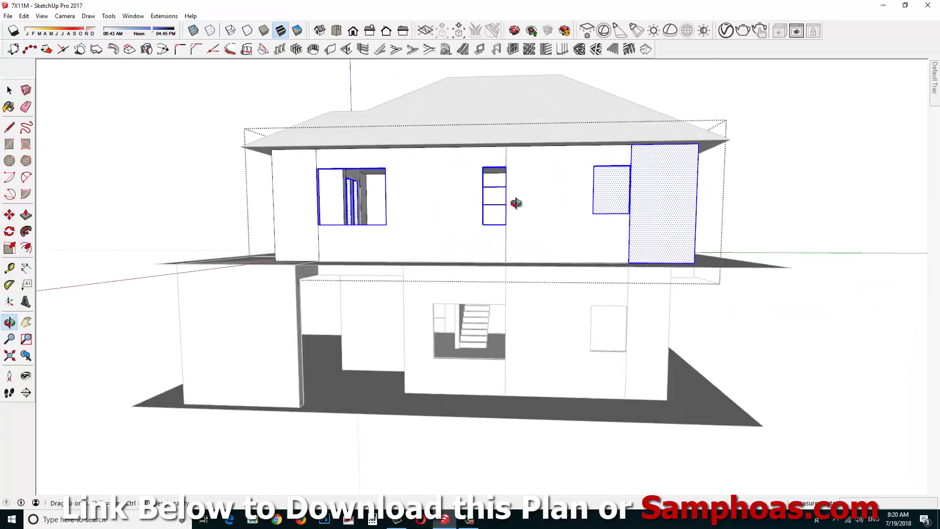
left_click(353, 30)
left_click(65, 16)
left_click(83, 58)
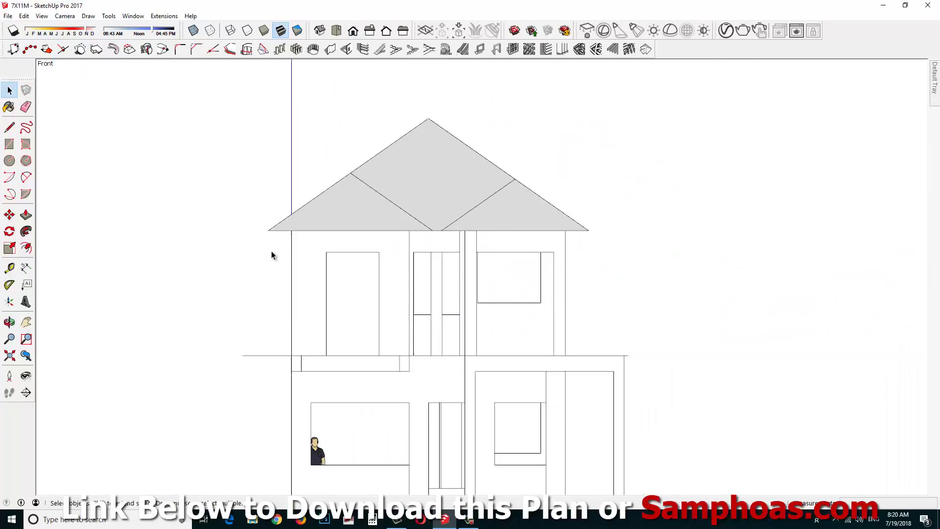
- Return to a perspective view and zoom in on the upper-floor front
scroll(506, 319, "up", 2)
key("m")
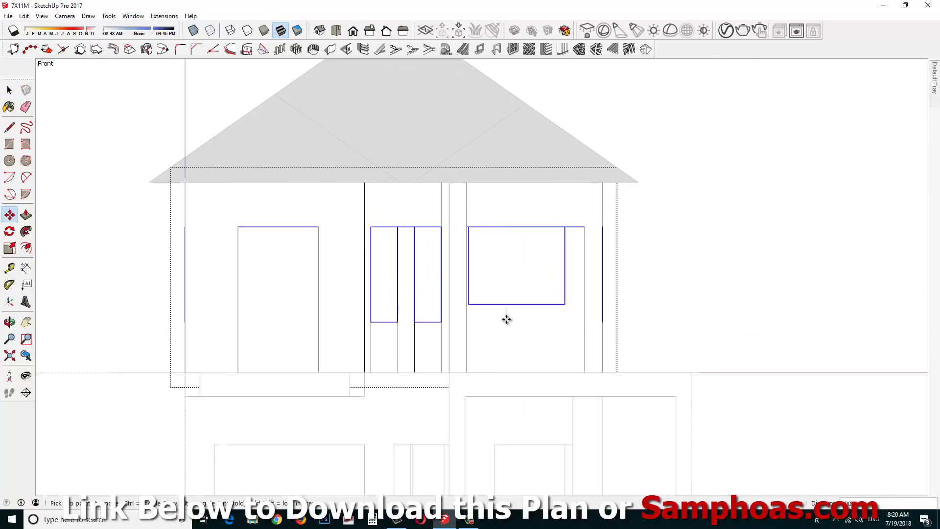
key("space")
scroll(506, 319, "down", 3)
left_click(65, 16)
left_click(83, 73)
scroll(262, 178, "up", 3)
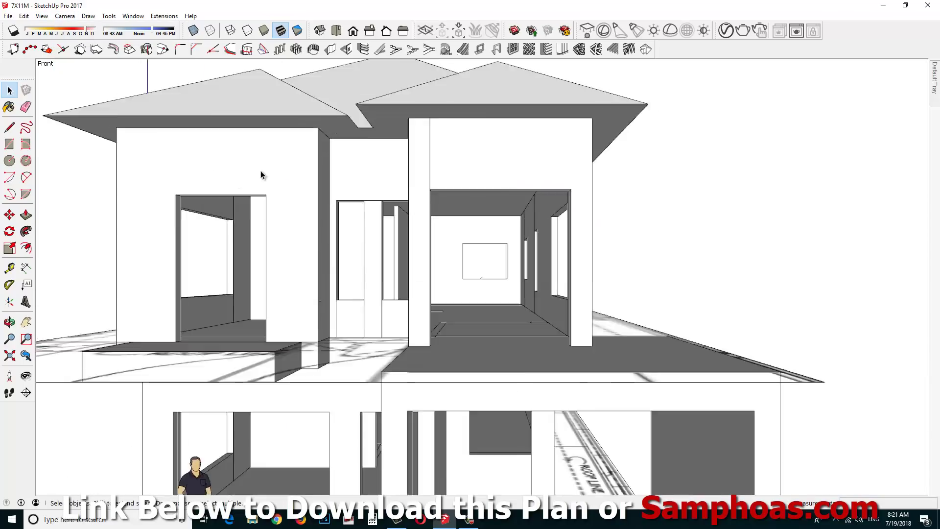
mouse_move(262, 178)
middle_mouse_down("shift")
mouse_move(369, 332)
mouse_move(293, 254)
middle_mouse_up("shift")
- Drag a Tape Measure guide off the front wall edge beside the balcony doorway
key("t")
left_click(272, 242)
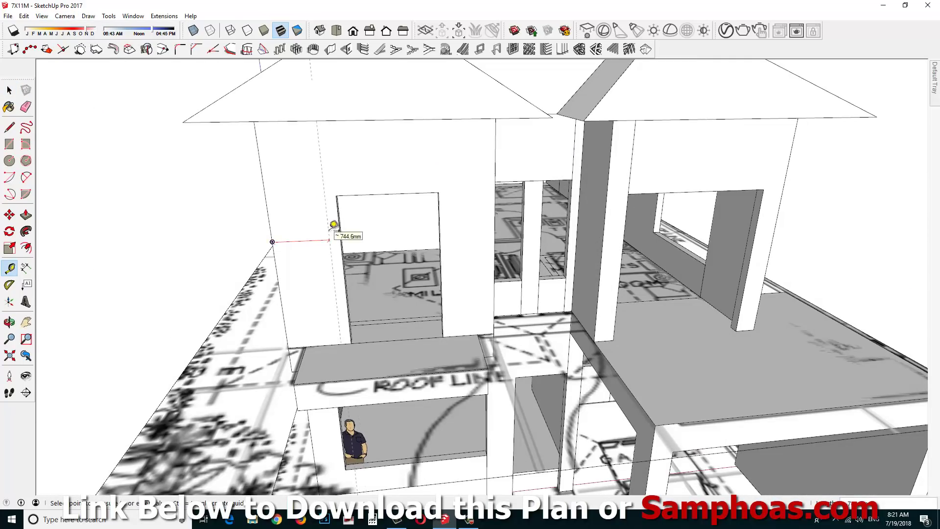
scroll(464, 217, "down", 2)
middle_click_drag(464, 217, 185, 310)
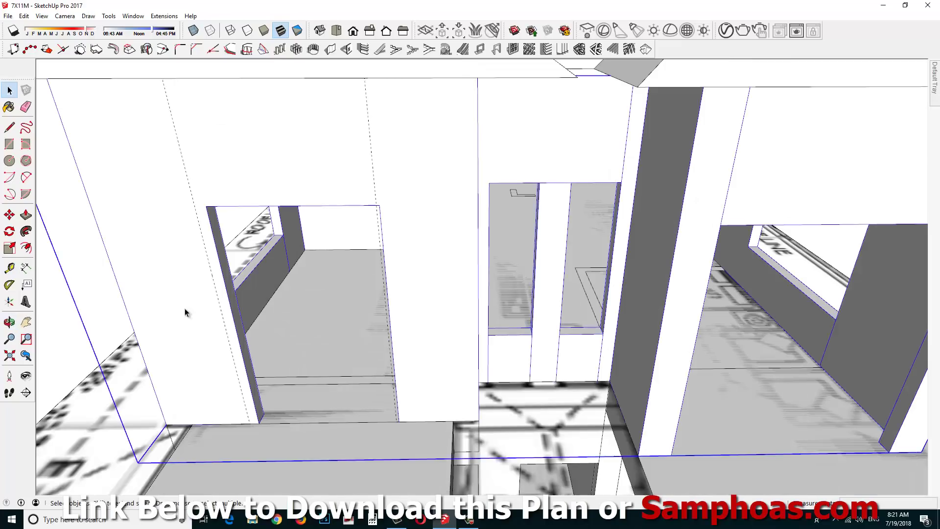
scroll(226, 304, "up", 3)
key("p")
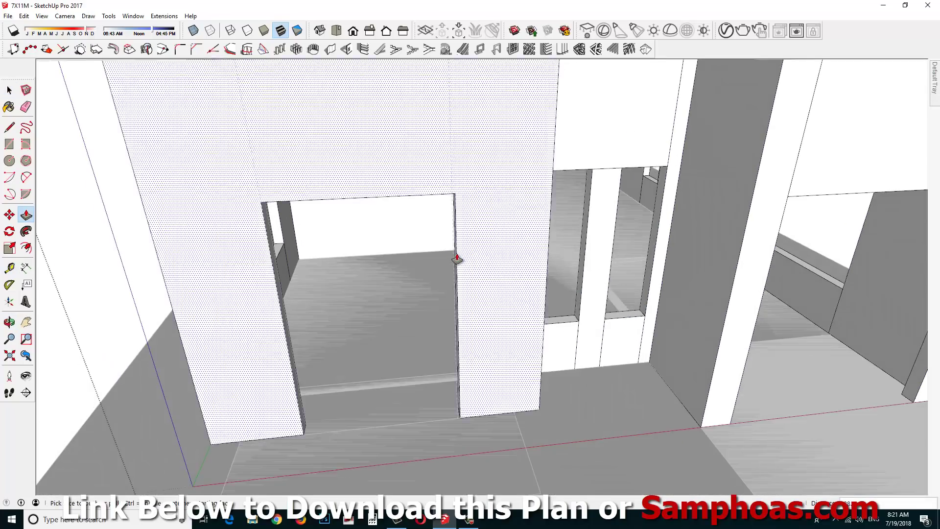
scroll(245, 212, "down", 5)
scroll(373, 141, "down", 3)
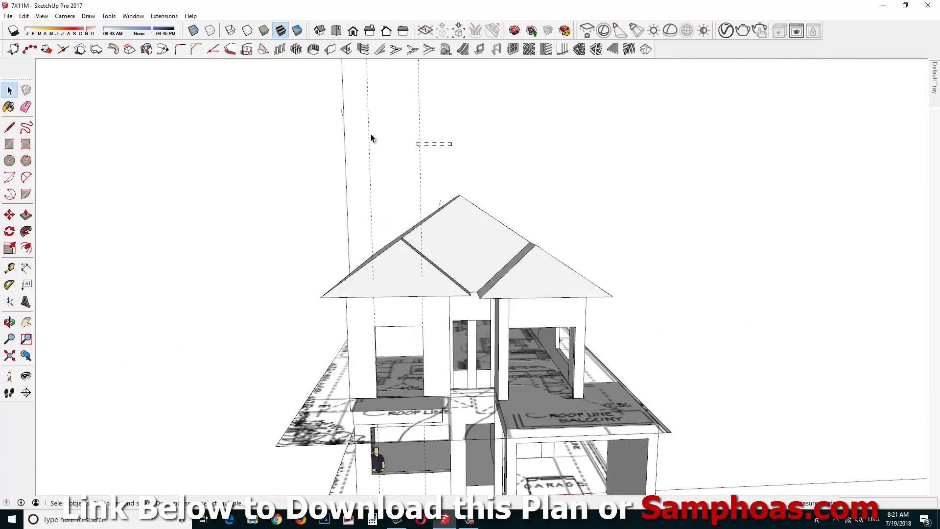
key("space")
mouse_move(374, 140)
middle_mouse_down()
mouse_move(508, 191)
mouse_move(406, 192)
mouse_move(398, 216)
middle_mouse_up()
scroll(399, 216, "up", 3)
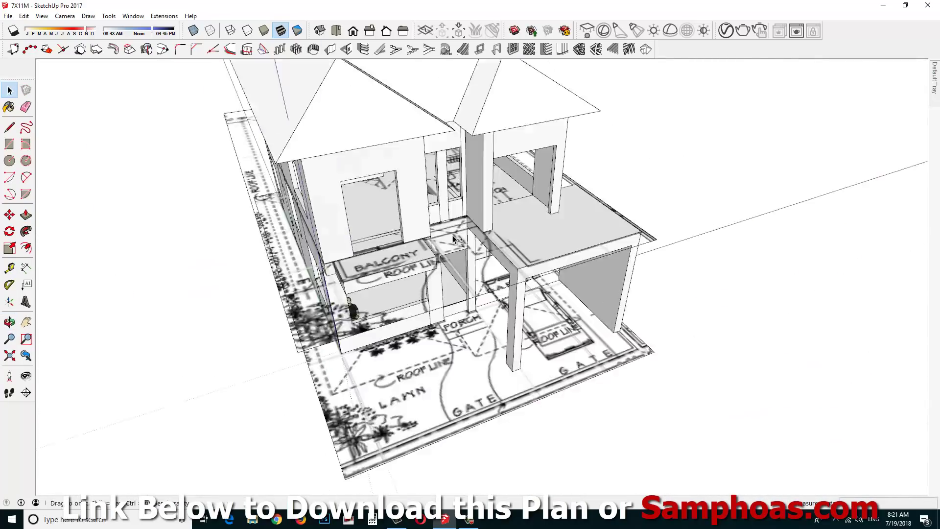
scroll(411, 248, "up", 5)
key("r")
scroll(457, 192, "down", 3)
- Draw a rectangle on the porch floor between the columns and pull it up into a step
middle_click_drag(288, 304, 567, 216)
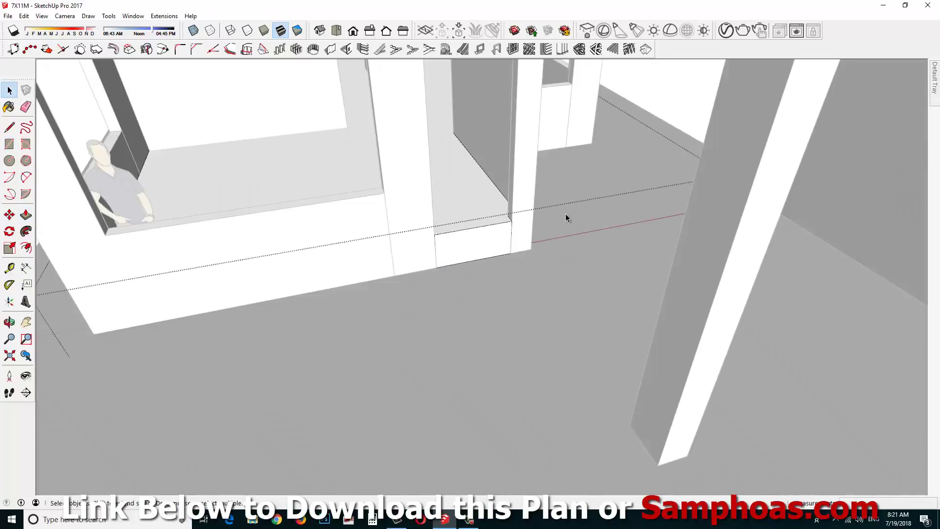
scroll(567, 217, "up", 4)
scroll(507, 253, "up", 2)
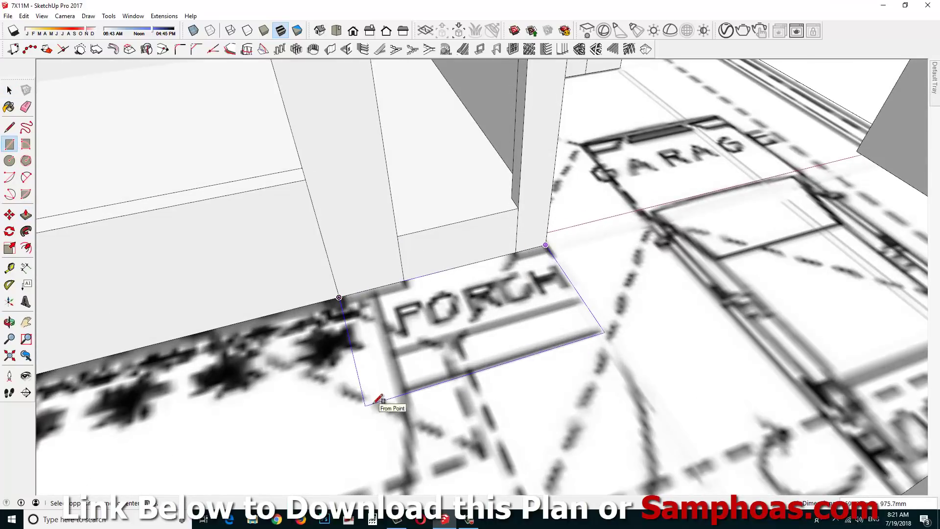
key("space")
middle_click_drag(356, 361, 360, 388)
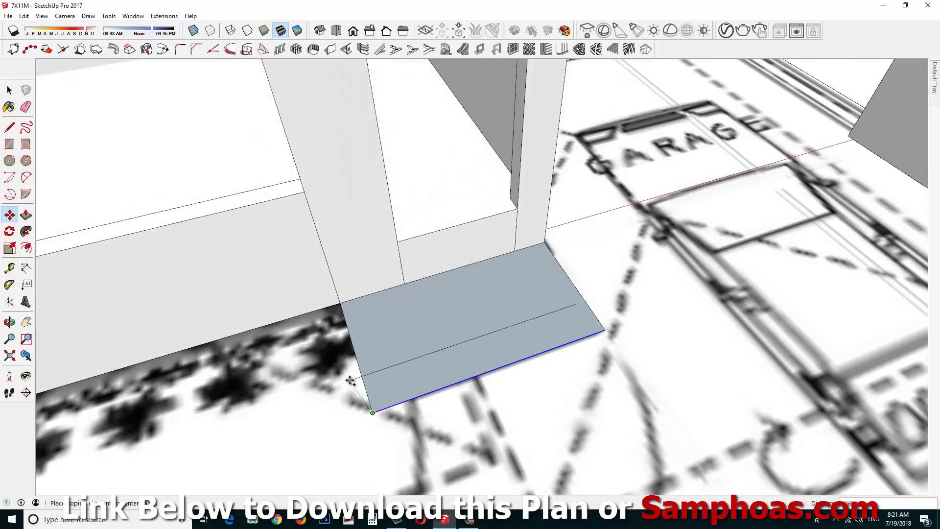
key("p")
left_click_drag(377, 357, 389, 313)
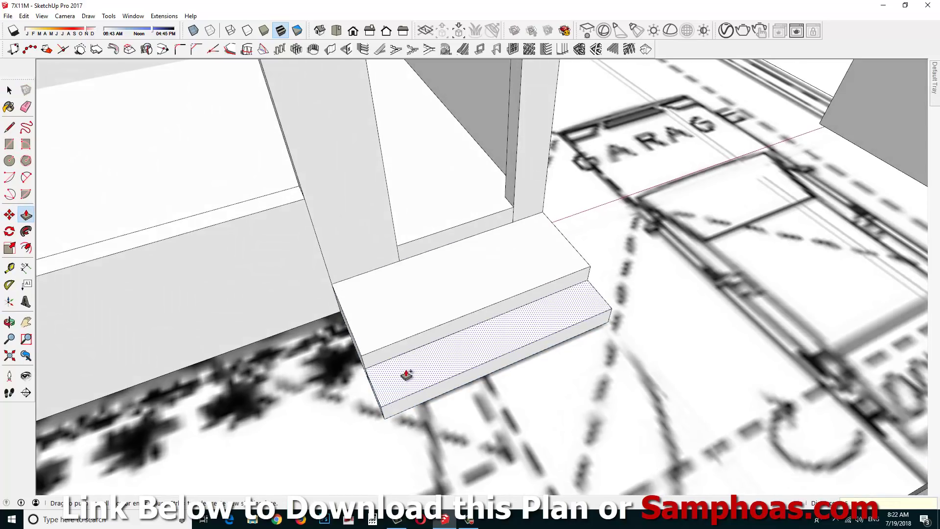
- Draw the balcony doorway rectangle and push its face through as an opening
scroll(499, 356, "down", 5)
mouse_move(483, 301)
middle_mouse_down()
mouse_move(343, 272)
mouse_move(398, 224)
mouse_move(425, 234)
middle_mouse_up()
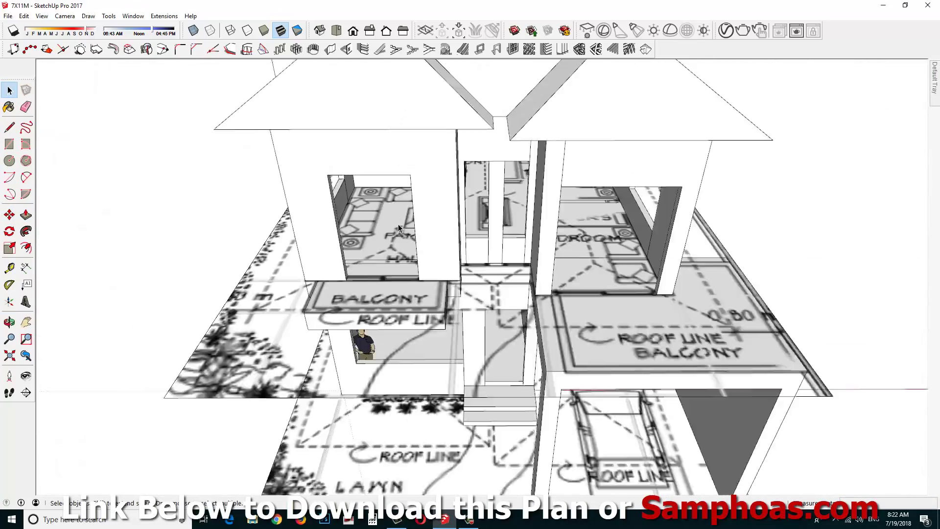
scroll(425, 234, "up", 3)
key("r")
key("space")
left_click(471, 353)
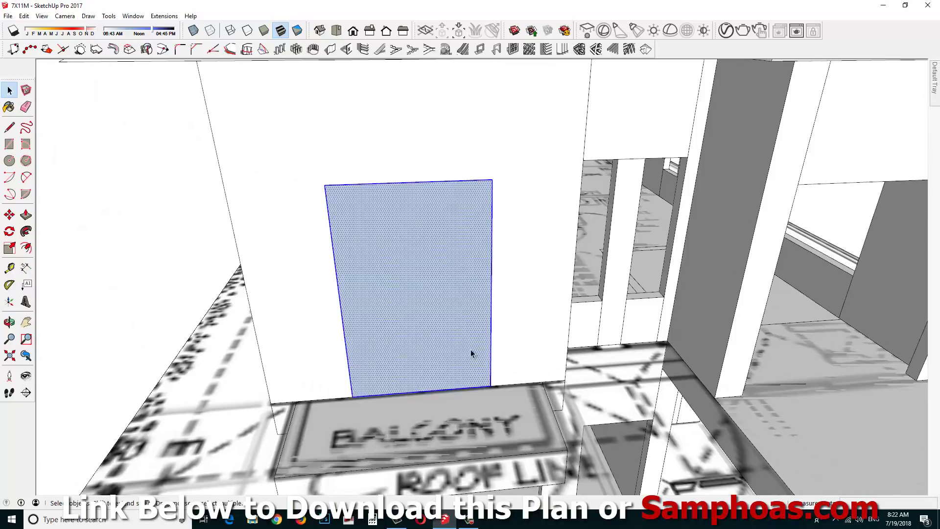
scroll(523, 254, "down", 3)
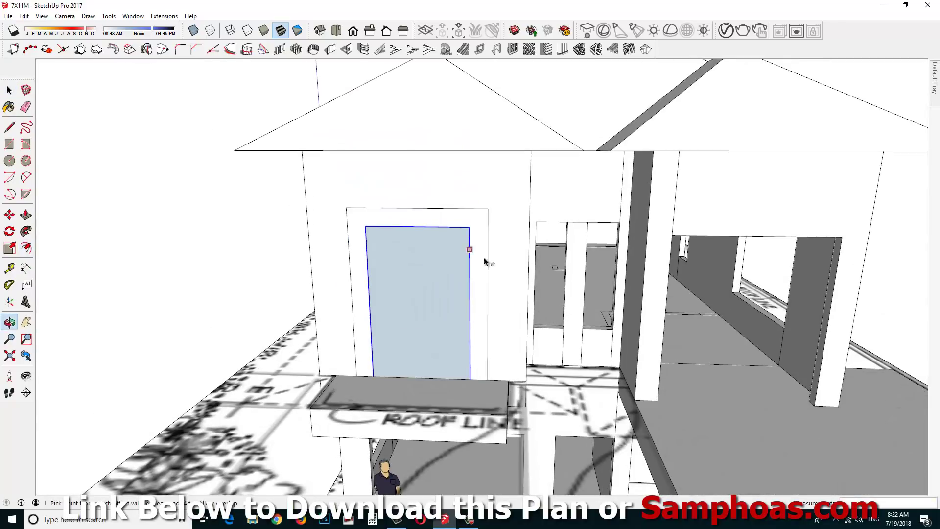
key("p")
scroll(434, 392, "up", 2)
left_click(472, 392)
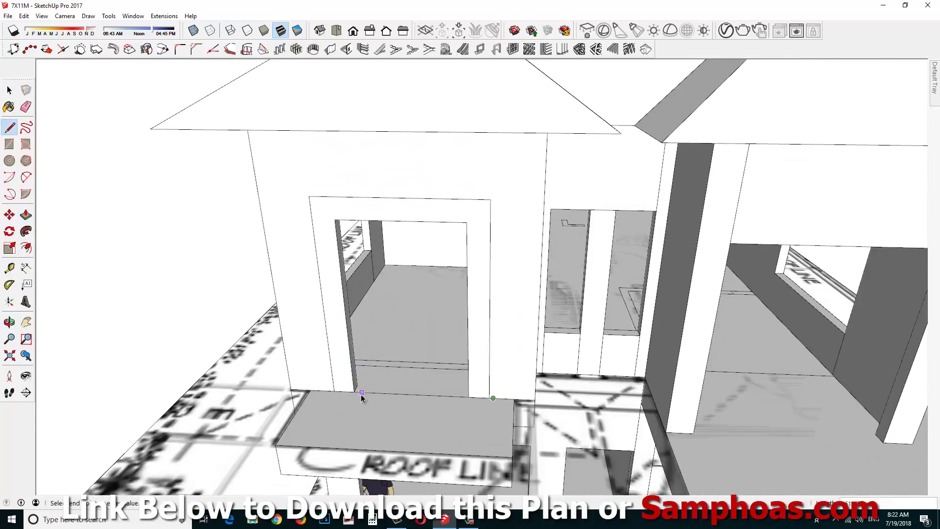
scroll(493, 400, "up", 2)
- Pull the doorway frame face outward so it projects from the wall
key("p")
left_click(475, 407)
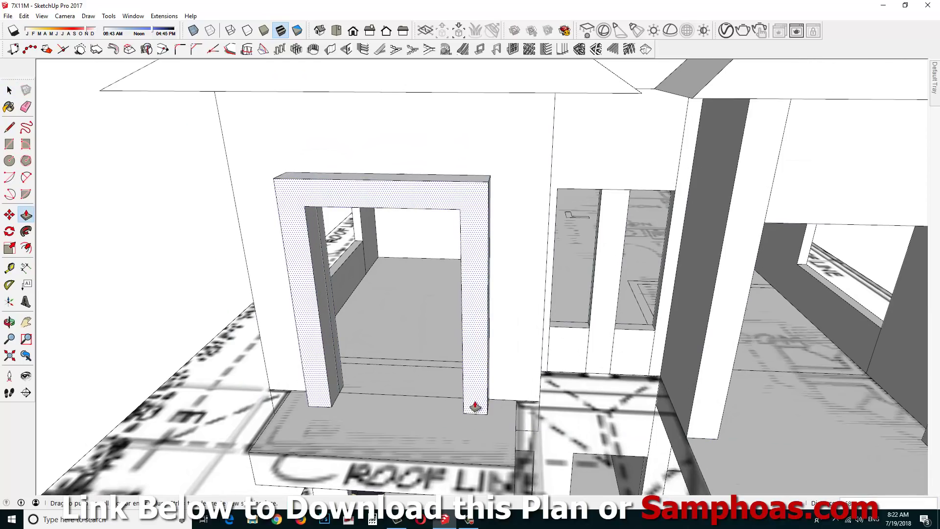
key("space")
middle_click_drag(475, 406, 431, 213)
- Orbit and zoom around the house to review the roof, balcony and wall openings
mouse_move(486, 155)
middle_mouse_down()
mouse_move(489, 139)
mouse_move(523, 191)
middle_mouse_up()
key("space")
scroll(398, 235, "down", 5)
middle_click_drag(399, 235, 382, 235)
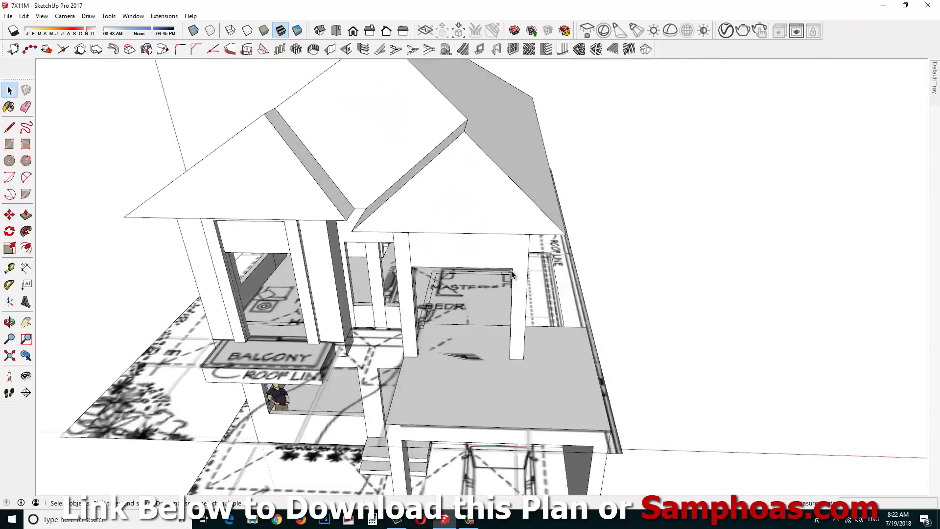
scroll(365, 237, "up", 3)
scroll(558, 208, "down", 3)
middle_click_drag(558, 208, 294, 294)
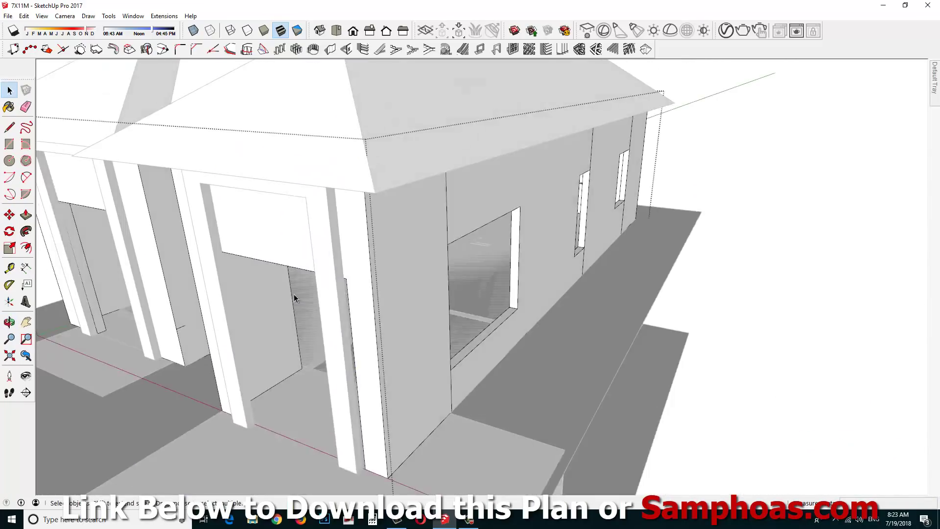
key("p")
scroll(675, 386, "up", 5)
scroll(674, 387, "down", 1)
scroll(636, 245, "down", 5)
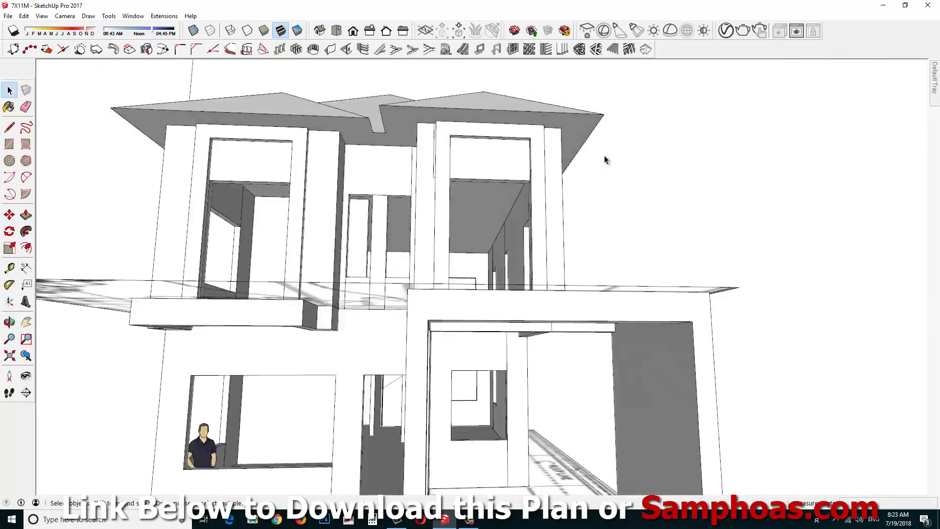
mouse_move(607, 158)
middle_mouse_down()
mouse_move(535, 246)
mouse_move(379, 149)
mouse_move(497, 200)
middle_mouse_up()
scroll(497, 199, "up", 5)
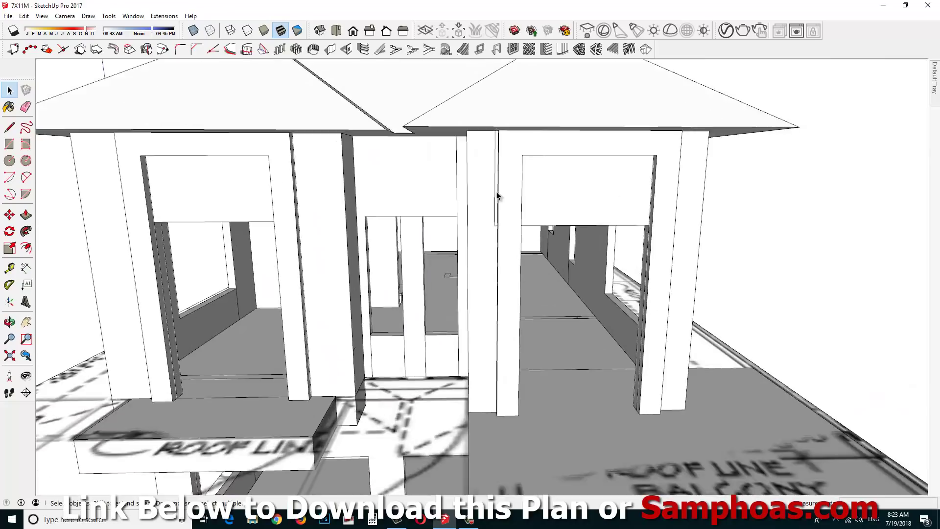
scroll(455, 249, "down", 2)
key("space")
scroll(455, 248, "down", 5)
- Orbit from a three-quarter view down to a low frontal view of the windows
mouse_move(455, 248)
middle_mouse_down()
mouse_move(574, 252)
mouse_move(475, 329)
mouse_move(504, 318)
middle_mouse_up()
scroll(480, 284, "up", 4)
mouse_move(481, 284)
middle_mouse_down()
mouse_move(546, 310)
mouse_move(499, 285)
middle_mouse_up()
scroll(545, 311, "down", 3)
key("p")
scroll(520, 258, "up", 3)
scroll(520, 258, "up", 3)
scroll(263, 247, "down", 5)
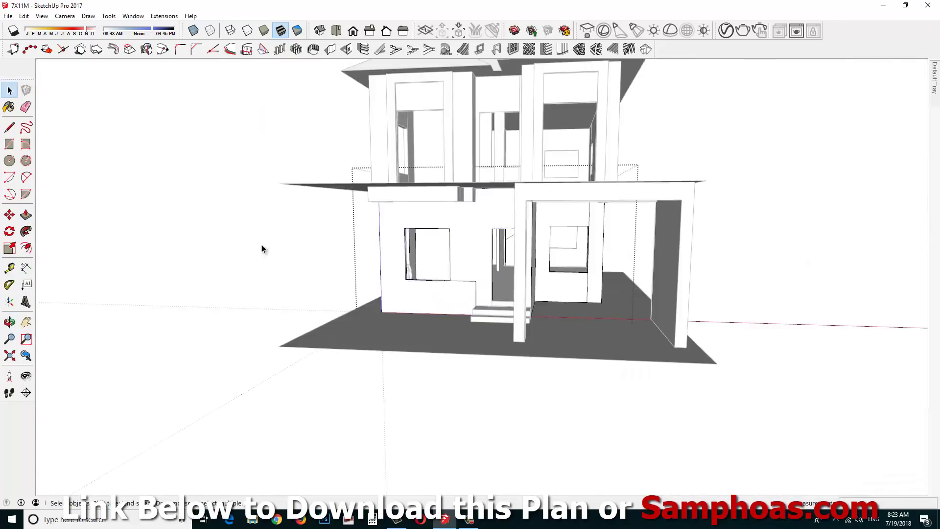
middle_click_drag(263, 248, 441, 220)
scroll(511, 160, "up", 4)
key("m")
mouse_move(510, 160)
middle_mouse_down()
mouse_move(504, 262)
mouse_move(422, 292)
mouse_move(431, 274)
middle_mouse_up()
scroll(483, 279, "up", 3)
scroll(470, 284, "up", 3)
scroll(431, 274, "down", 3)
- Box-select the ground-floor front window frame and move it up along the blue axis under the beam
key("space")
left_click_drag(275, 82, 458, 333)
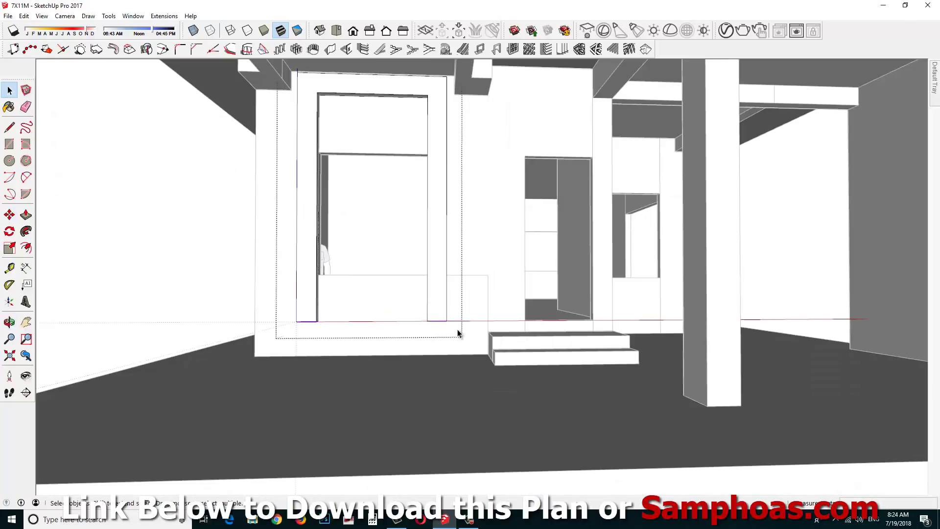
key("space")
middle_click_drag(448, 304, 460, 206)
scroll(467, 184, "up", 3)
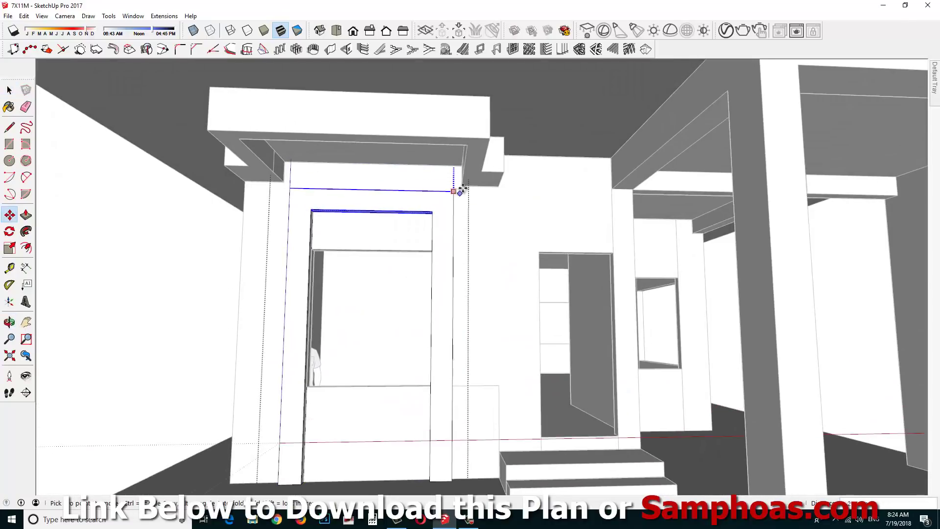
left_click(462, 190)
scroll(440, 237, "down", 3)
scroll(442, 201, "up", 3)
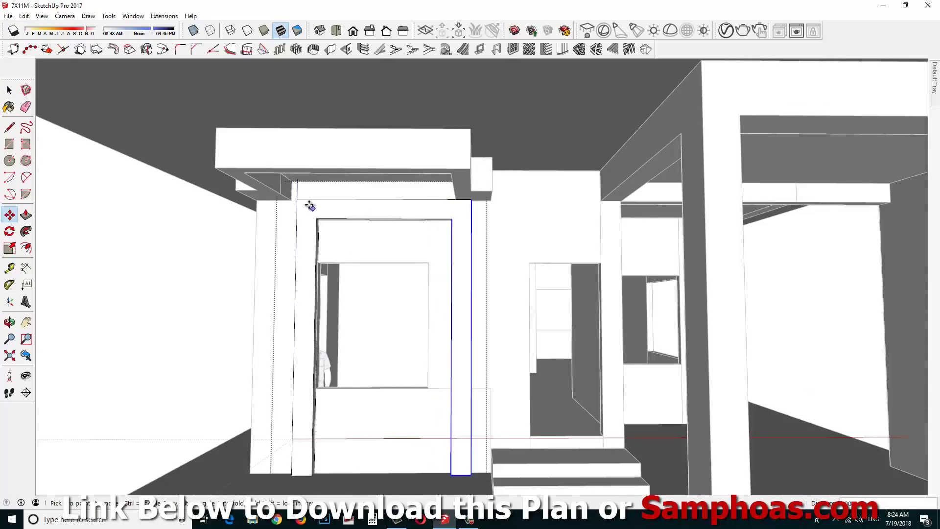
scroll(256, 188, "down", 3)
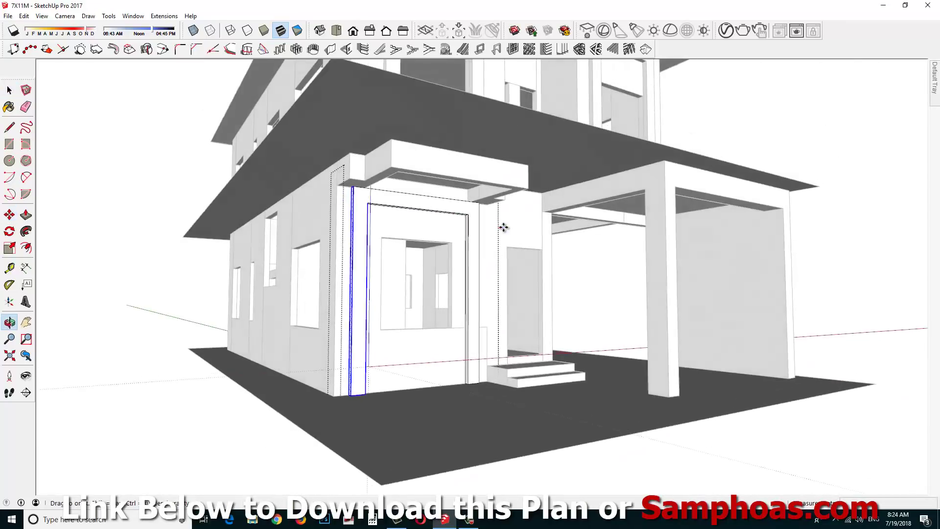
scroll(252, 304, "down", 3)
mouse_move(252, 305)
middle_mouse_down()
mouse_move(526, 232)
mouse_move(441, 210)
middle_mouse_up()
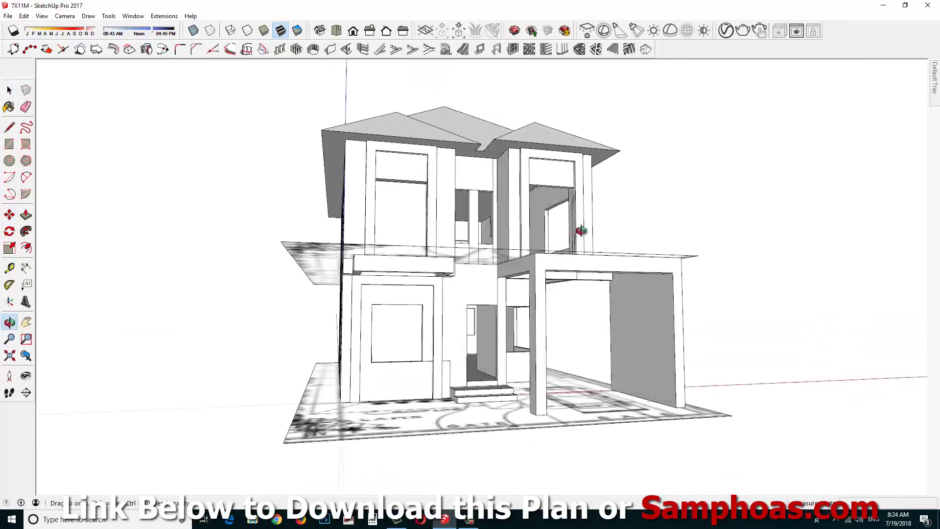
scroll(430, 204, "up", 3)
- Offset the large, ridge-strip and central hip roof faces inward to form a narrow border
key("f")
scroll(380, 184, "up", 2)
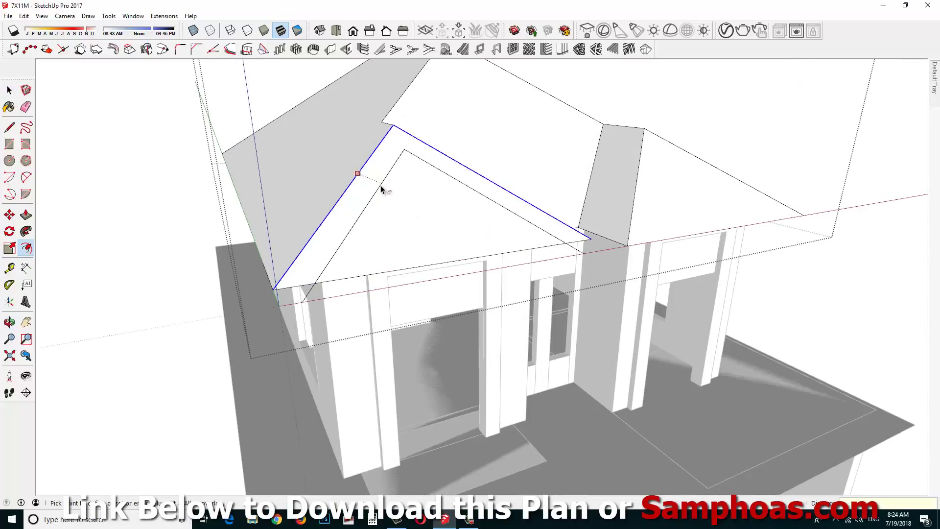
mouse_move(381, 188)
middle_mouse_down()
mouse_move(600, 254)
mouse_move(464, 214)
mouse_move(346, 271)
middle_mouse_up()
key("space")
left_click(345, 272)
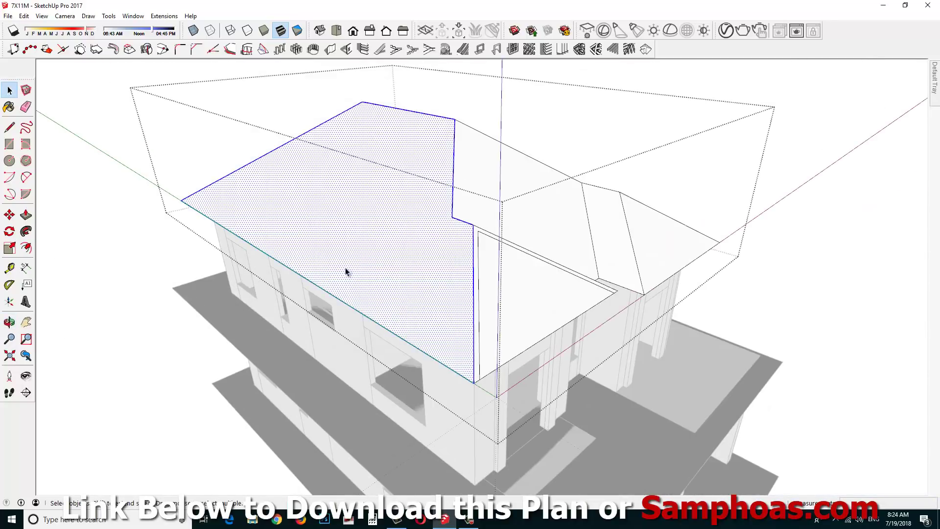
scroll(359, 234, "up", 2)
middle_click_drag(487, 252, 353, 263)
left_click(353, 263)
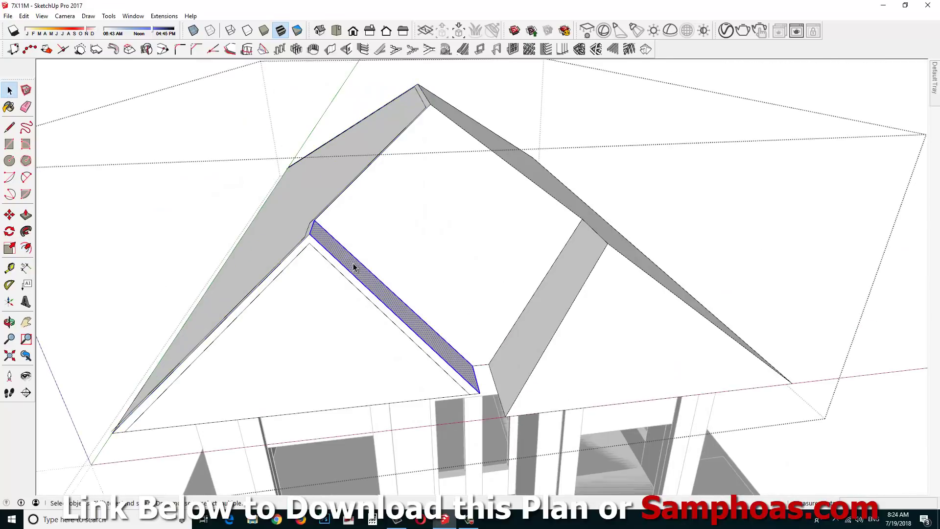
middle_click_drag(476, 382, 353, 307)
left_click(363, 143)
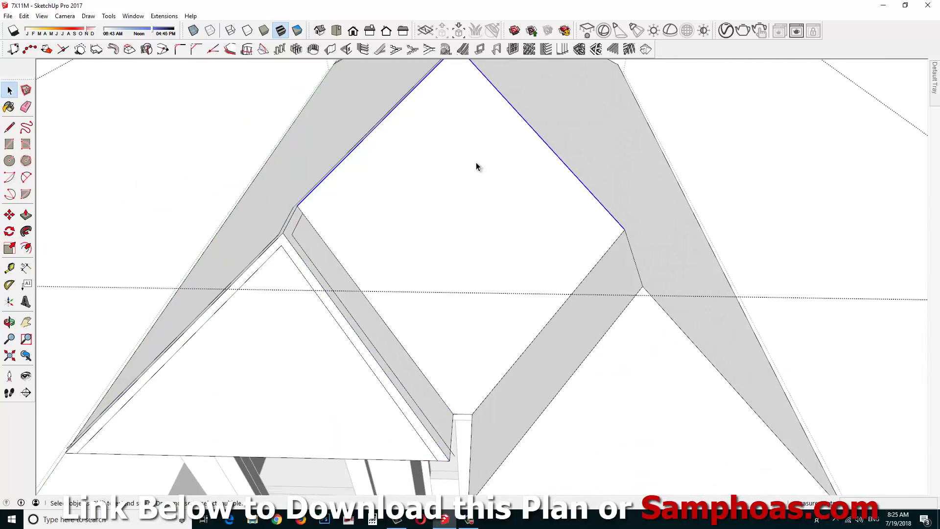
mouse_move(478, 168)
middle_mouse_down()
mouse_move(590, 221)
mouse_move(532, 230)
mouse_move(512, 300)
middle_mouse_up()
key("space")
mouse_move(470, 235)
middle_mouse_down()
mouse_move(300, 279)
mouse_move(426, 332)
mouse_move(321, 231)
middle_mouse_up()
- Start a line at a roof corner, then cancel it and zoom in on the roof border
key("l")
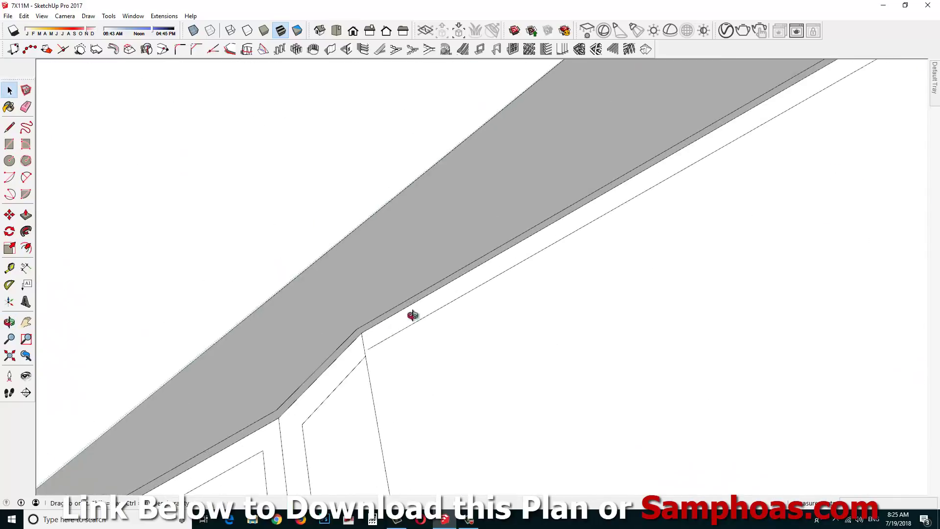
left_click(361, 377)
middle_click_drag(361, 378, 503, 254)
key("p")
scroll(503, 254, "up", 5)
scroll(630, 384, "down", 5)
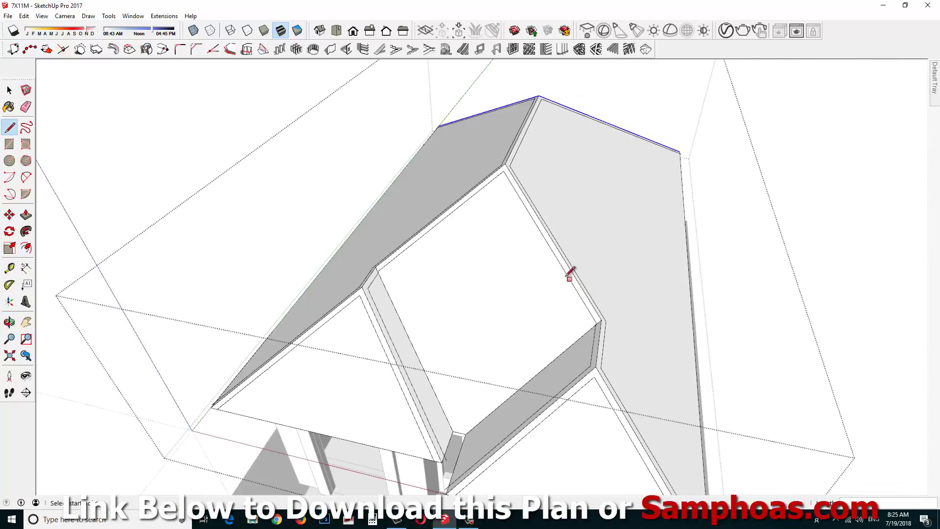
scroll(568, 273, "up", 5)
scroll(392, 274, "down", 3)
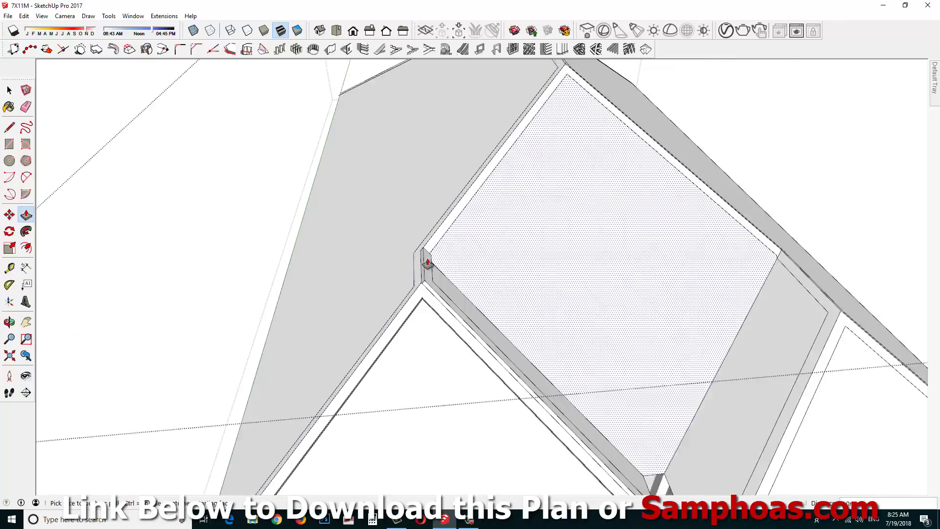
scroll(432, 248, "up", 2)
scroll(695, 273, "down", 3)
scroll(670, 320, "up", 5)
scroll(342, 262, "down", 5)
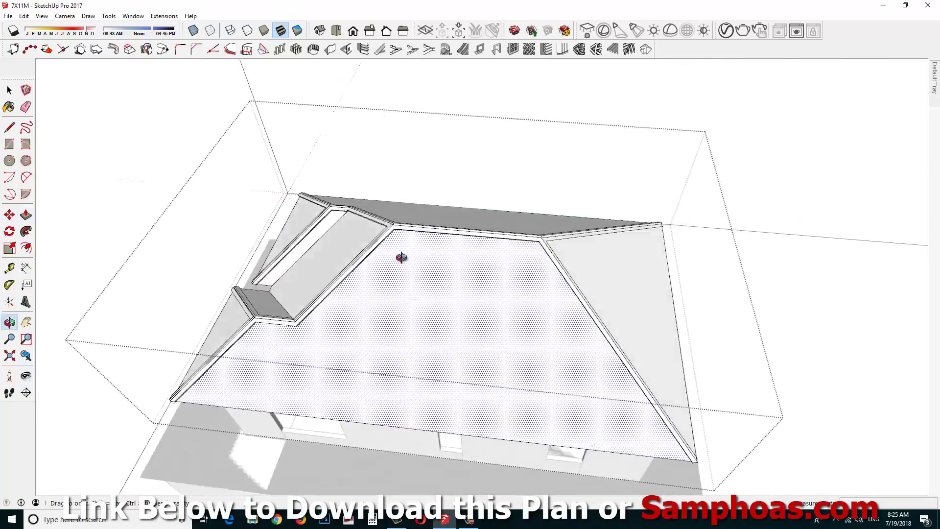
scroll(463, 292, "up", 5)
scroll(464, 293, "up", 2)
scroll(504, 358, "down", 5)
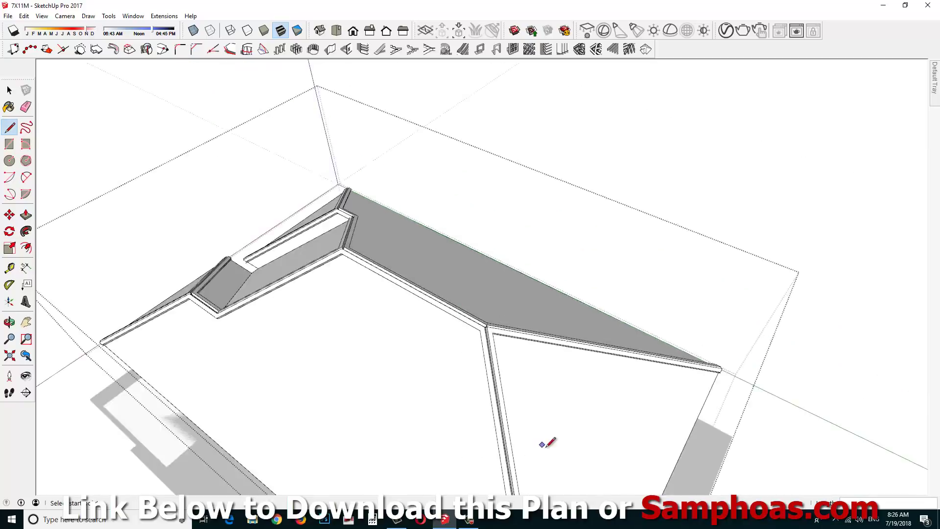
scroll(357, 266, "up", 5)
scroll(411, 214, "down", 5)
scroll(587, 342, "up", 5)
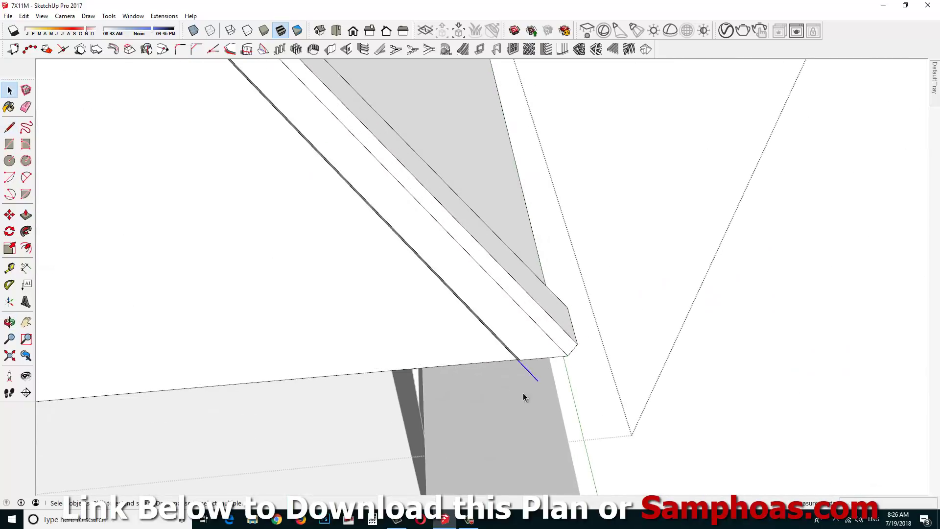
scroll(523, 393, "down", 3)
scroll(384, 370, "up", 3)
scroll(554, 260, "down", 5)
scroll(419, 280, "up", 5)
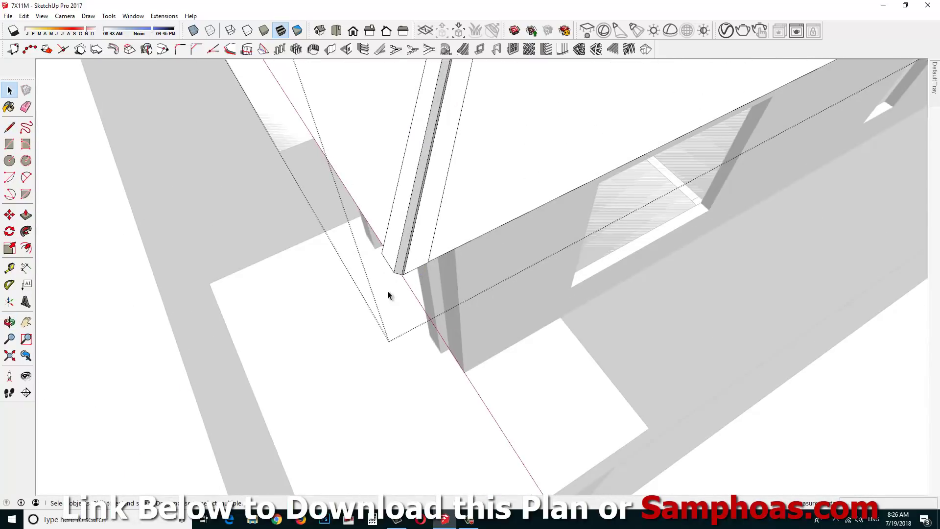
- Draw a line closing the first corner of the offset roof border
key("l")
mouse_move(435, 279)
middle_mouse_down()
mouse_move(487, 321)
mouse_move(514, 210)
mouse_move(577, 278)
middle_mouse_up()
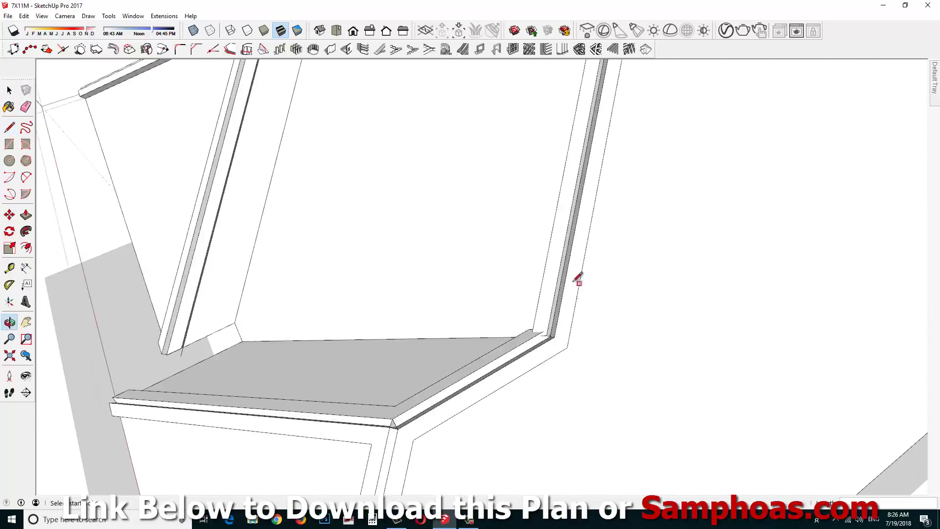
scroll(578, 278, "up", 3)
left_click(520, 353)
left_click(547, 358)
scroll(547, 358, "down", 5)
scroll(571, 222, "up", 5)
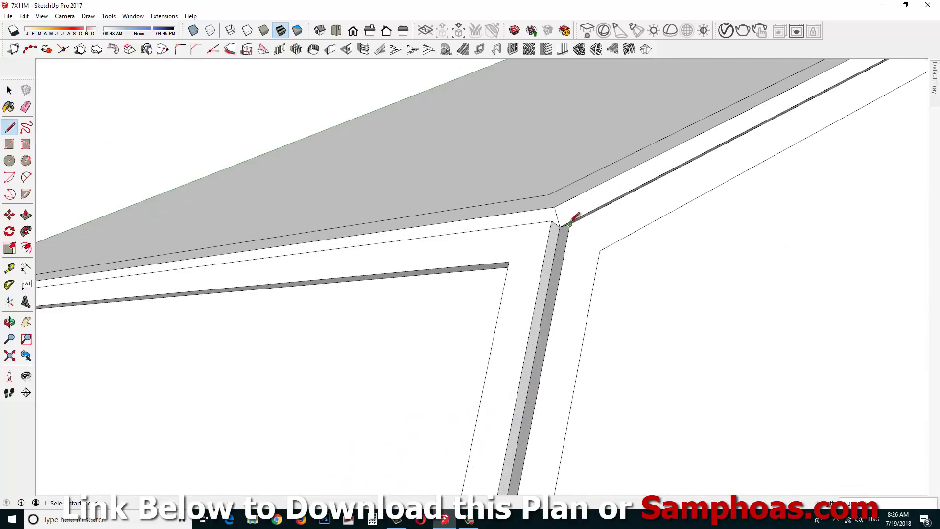
- Close the next border corner and open the Materials browser's Roofing collection
middle_click_drag(558, 202, 446, 272)
left_click(327, 378)
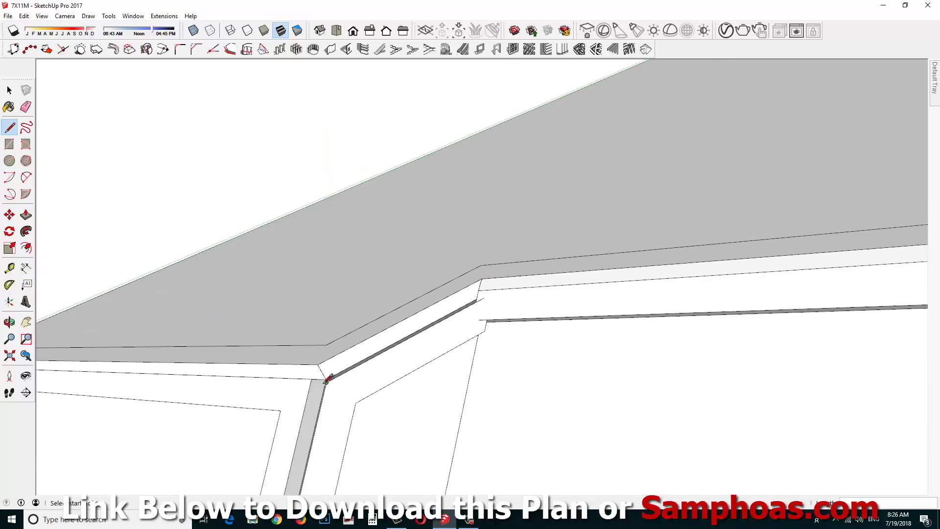
mouse_move(317, 373)
middle_mouse_down()
mouse_move(549, 315)
mouse_move(395, 329)
mouse_move(538, 293)
middle_mouse_up()
key("space")
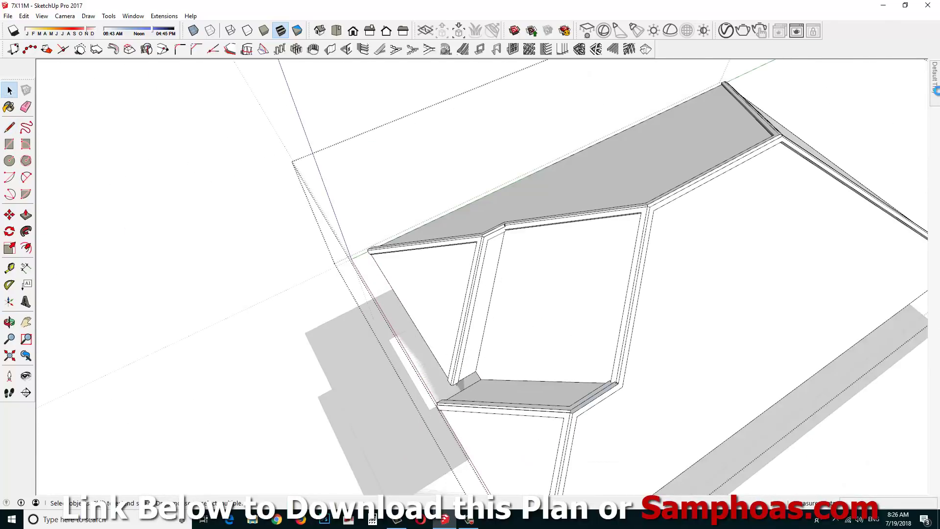
left_click(933, 79)
left_click(903, 136)
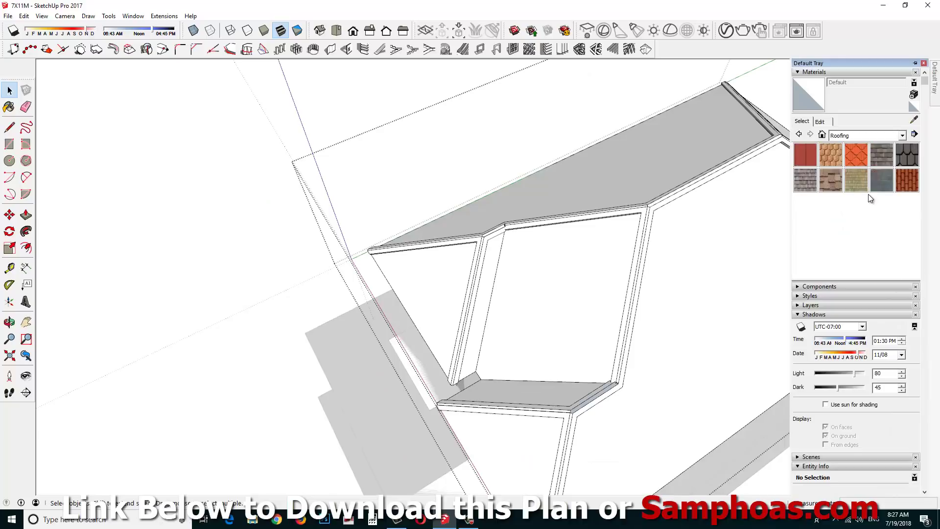
left_click(831, 155)
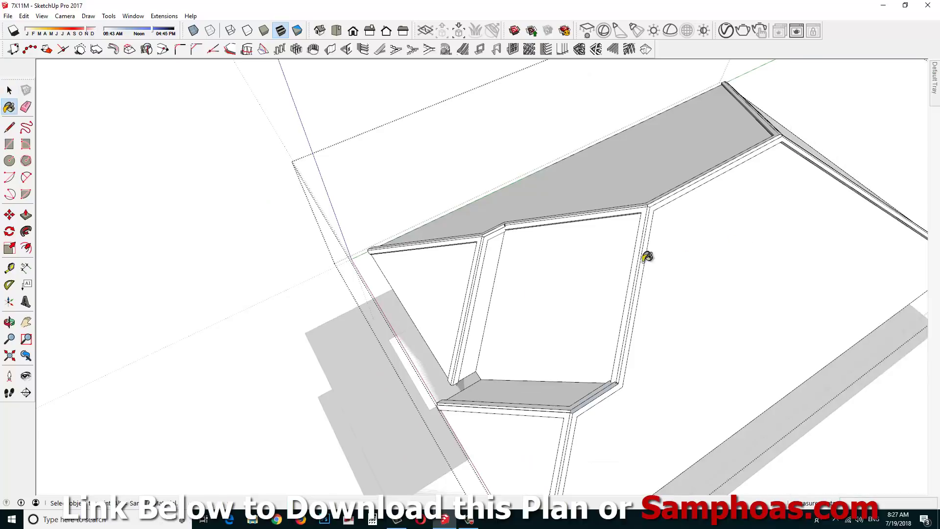
left_click(646, 256)
mouse_move(646, 256)
middle_mouse_down()
mouse_move(472, 168)
mouse_move(637, 339)
mouse_move(803, 214)
middle_mouse_up()
scroll(824, 201, "down", 5)
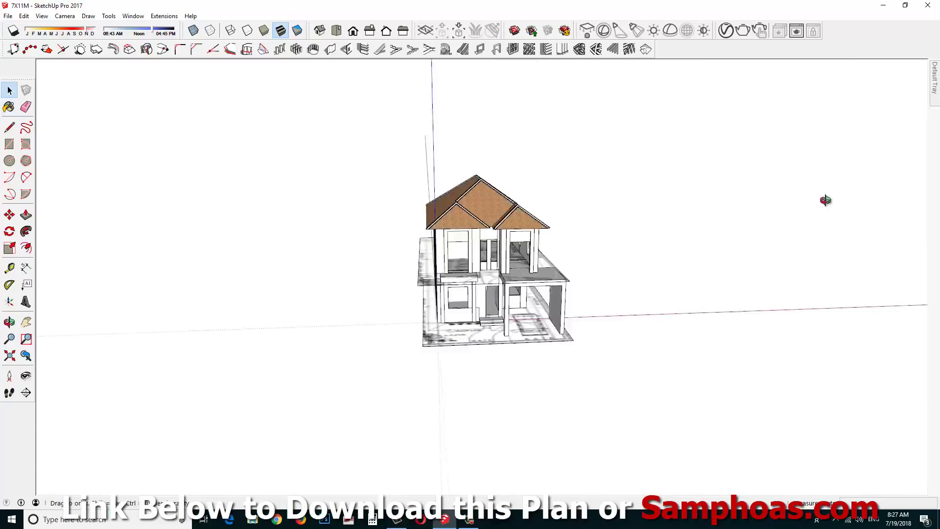
scroll(504, 189, "up", 3)
scroll(482, 173, "up", 3)
scroll(483, 177, "up", 2)
key("p")
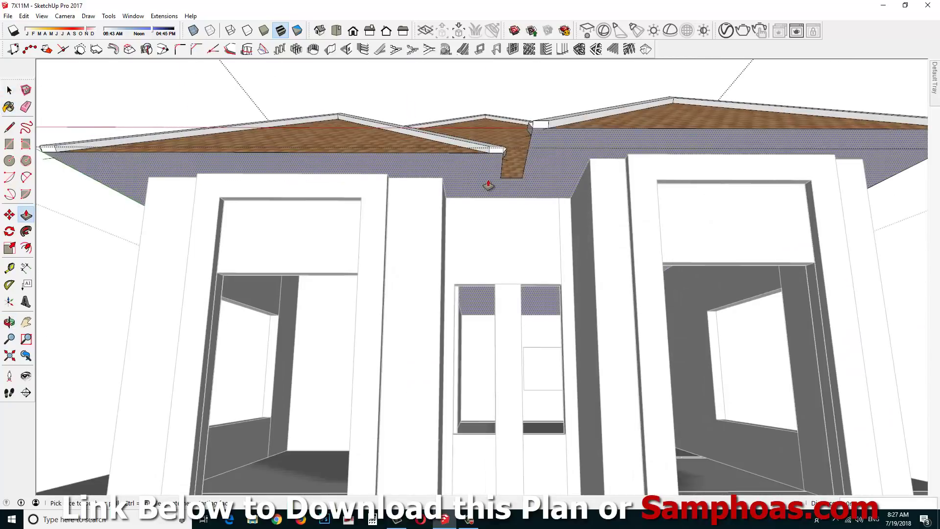
scroll(488, 185, "up", 2)
key("f")
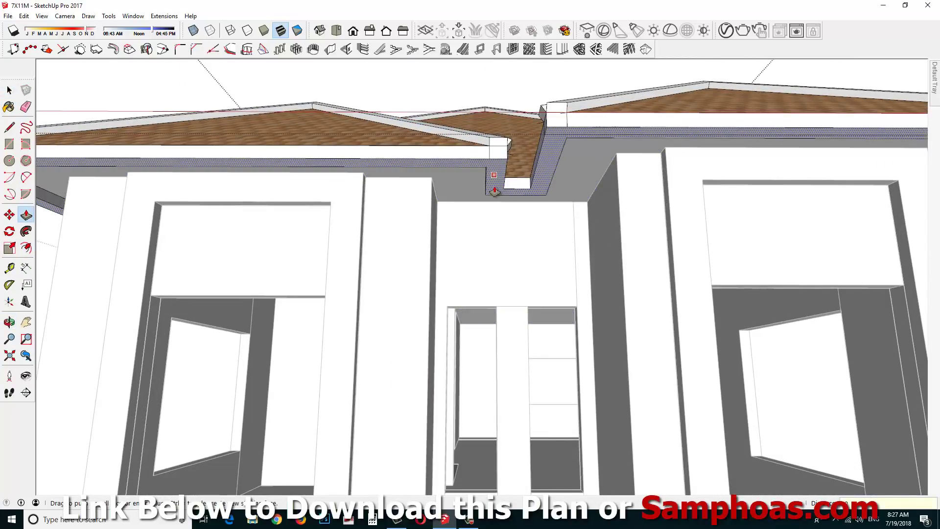
scroll(494, 181, "down", 5)
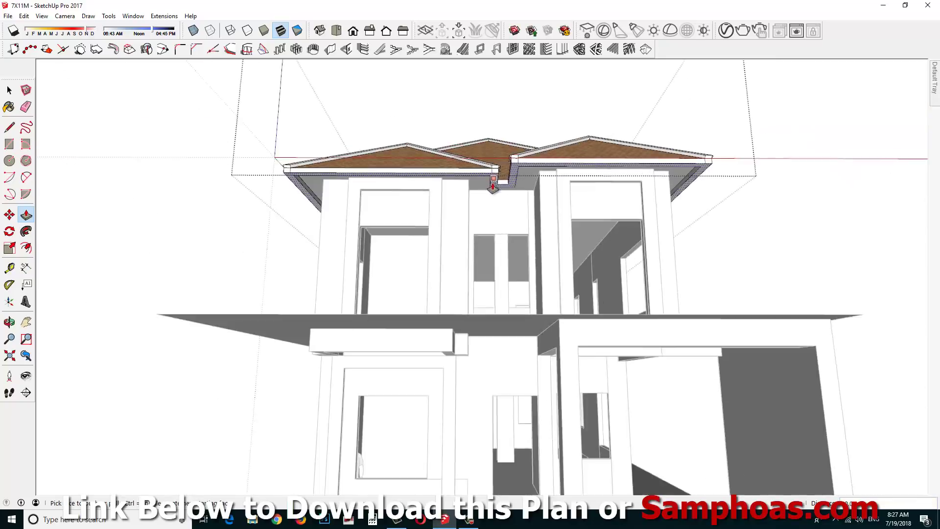
scroll(499, 171, "up", 6)
key("f")
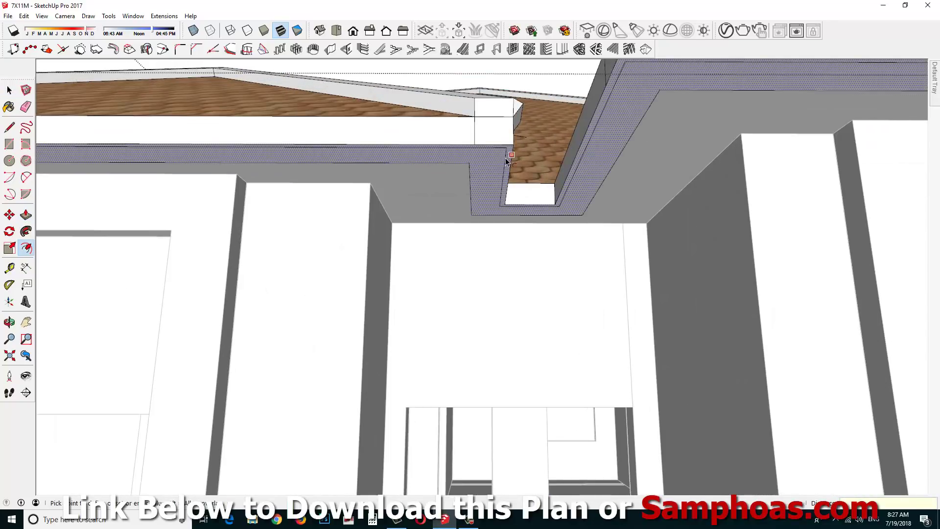
scroll(503, 142, "down", 5)
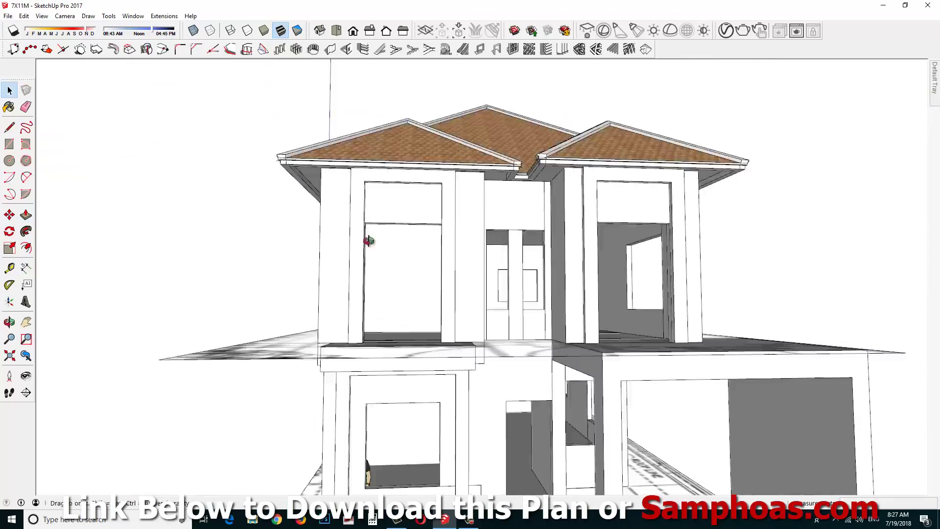
middle_click_drag(369, 242, 680, 220)
scroll(522, 299, "up", 8)
scroll(522, 299, "down", 5)
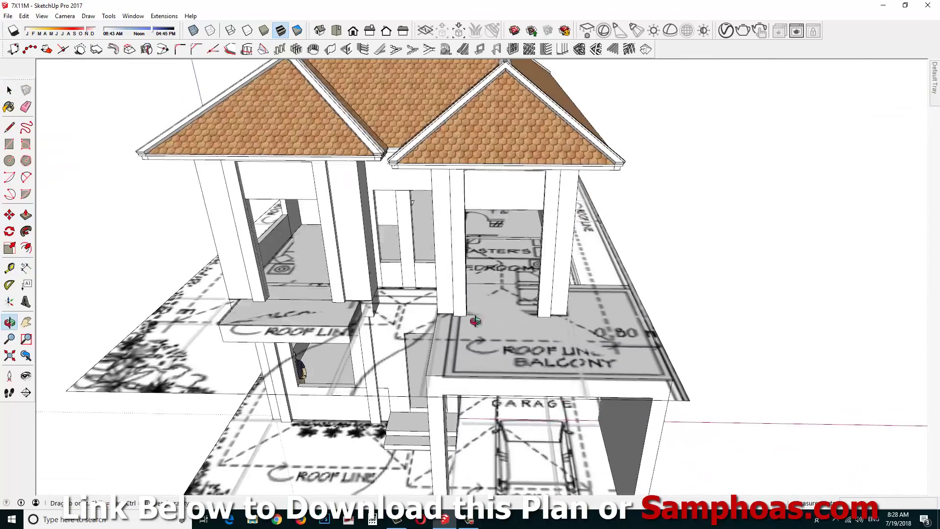
middle_click_drag(475, 260, 392, 388)
scroll(392, 388, "up", 6)
scroll(431, 395, "up", 3)
- Draw a small square post base on the balcony slab's front edge
scroll(431, 395, "up", 3)
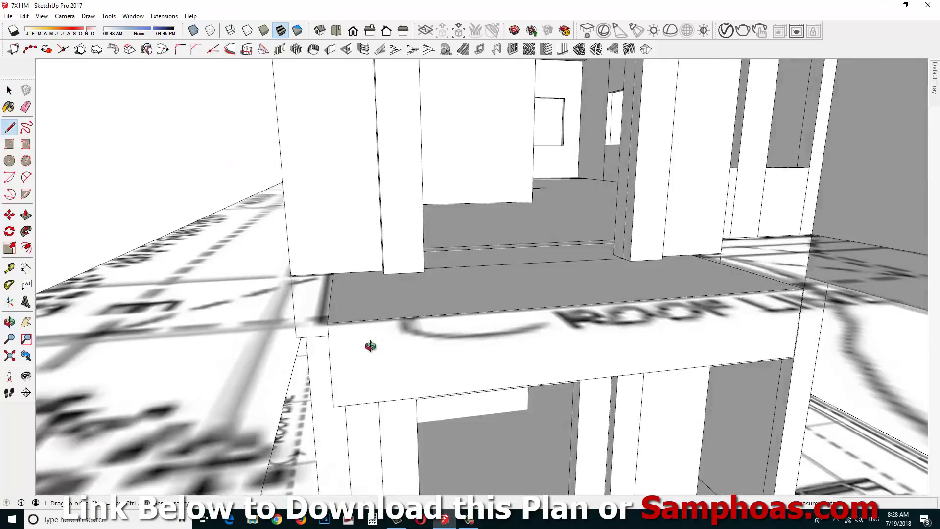
key("r")
left_click(342, 311)
scroll(364, 330, "up", 3)
left_click(362, 329)
key("space")
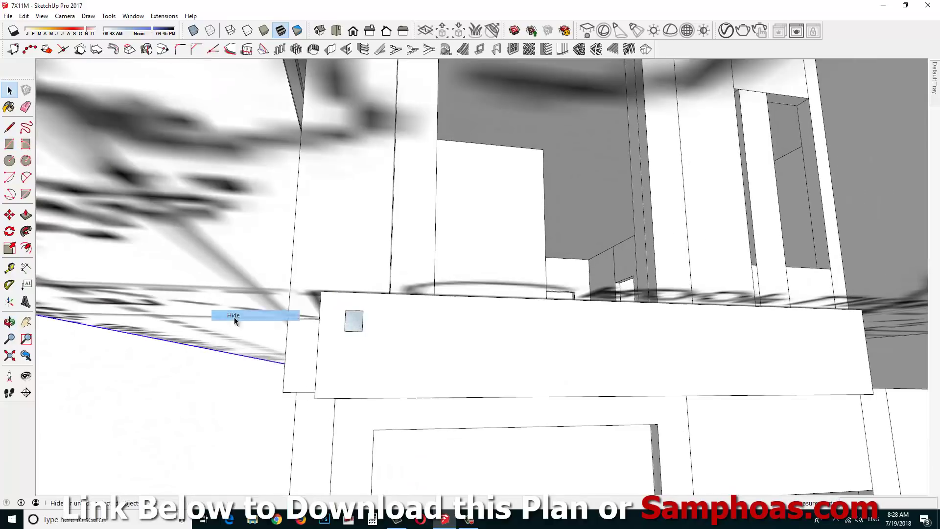
mouse_move(234, 317)
middle_mouse_down()
mouse_move(392, 410)
mouse_move(485, 392)
middle_mouse_up()
key("space")
- Mark the post height with a line and extrude the square into a slim post
key("l")
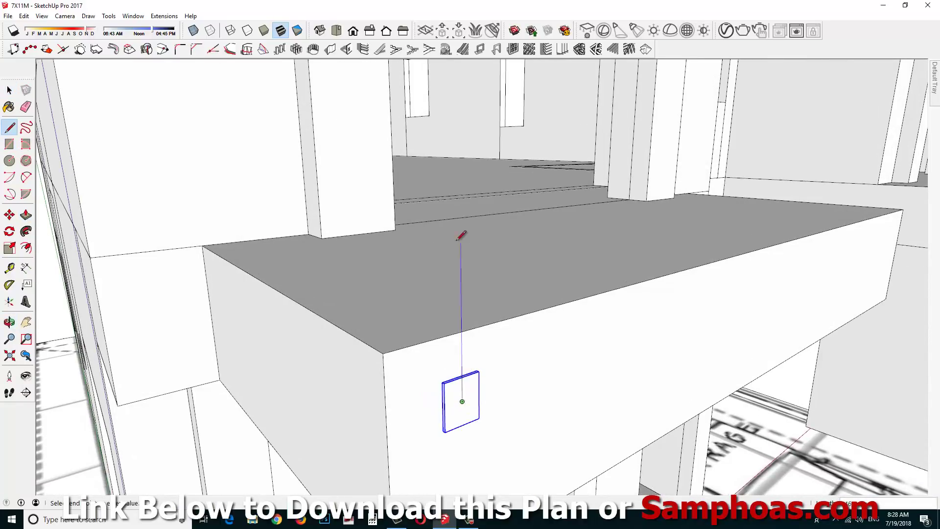
mouse_move(473, 246)
middle_mouse_down()
mouse_move(491, 212)
mouse_move(353, 253)
middle_mouse_up()
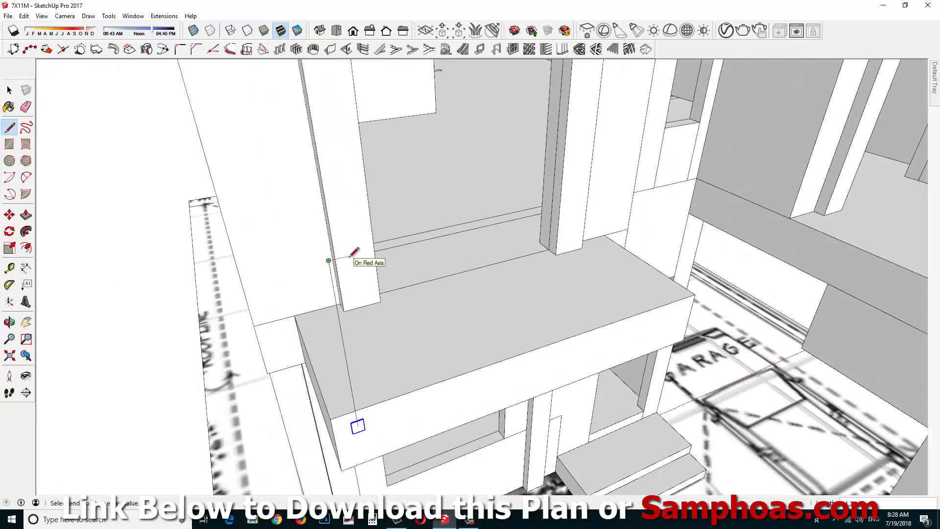
scroll(352, 302, "up", 3)
left_click(361, 405)
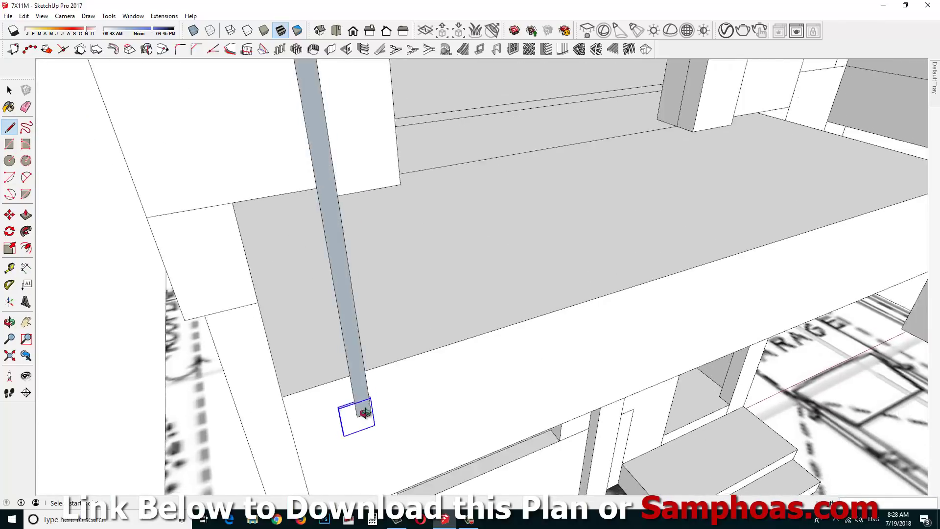
key("p")
scroll(401, 434, "up", 2)
- Select the whole post and turn it into a group
key("space")
middle_click_drag(377, 409, 460, 417)
triple_click(460, 417)
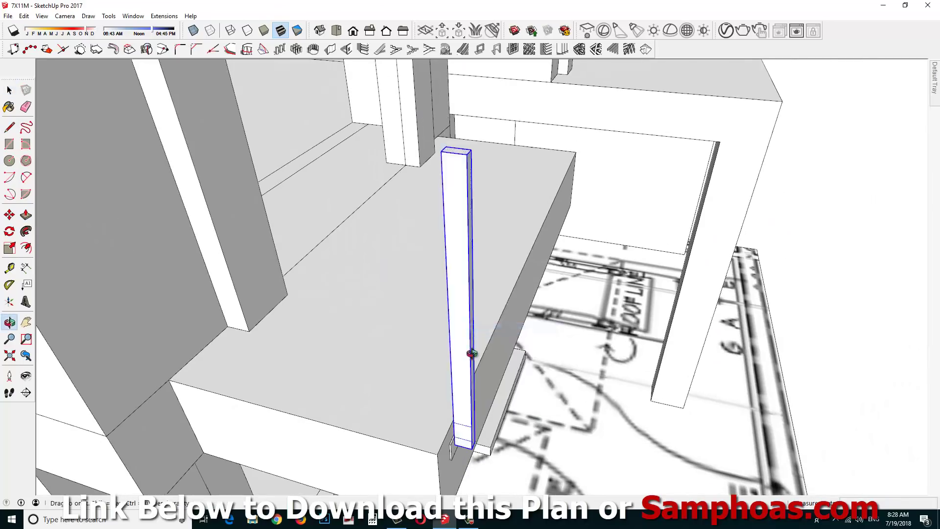
mouse_move(471, 352)
middle_mouse_down()
mouse_move(510, 338)
mouse_move(598, 331)
middle_mouse_up()
key("m")
key("space")
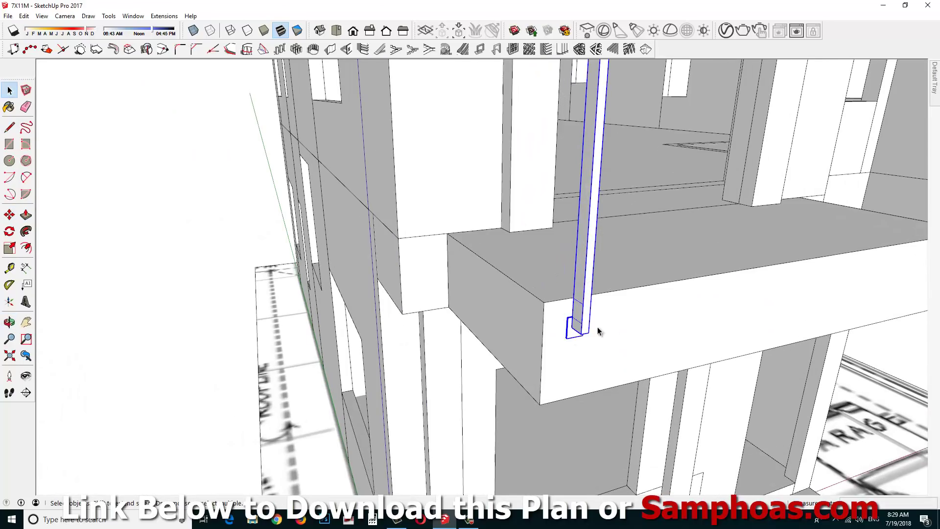
left_click(627, 230)
- Copy the post into a row along the slab's front edge
scroll(492, 361, "up", 3)
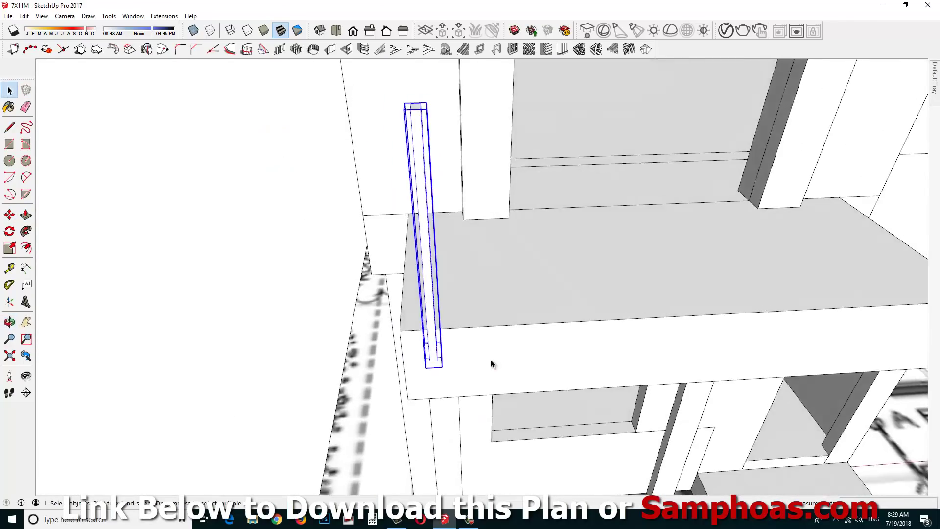
scroll(449, 351, "up", 3)
scroll(474, 336, "down", 3)
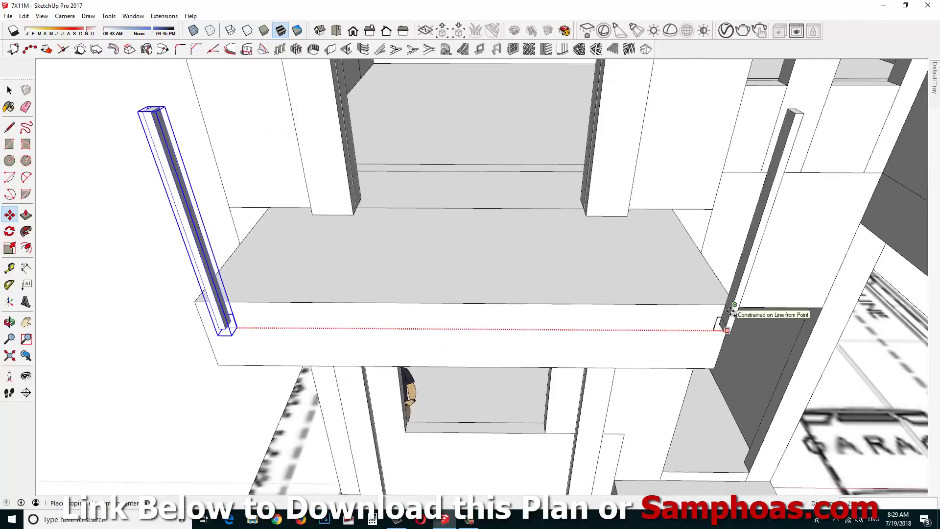
key("space")
scroll(715, 322, "down", 5)
scroll(468, 402, "up", 5)
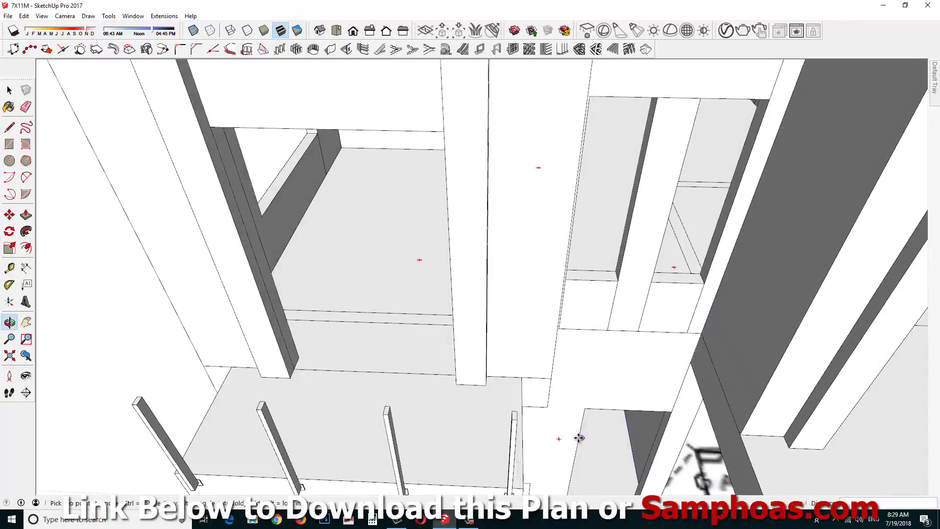
scroll(468, 402, "up", 3)
- Copy the selected posts along the slab's side edge from the post top
key("m")
scroll(343, 367, "up", 3)
scroll(205, 349, "up", 3)
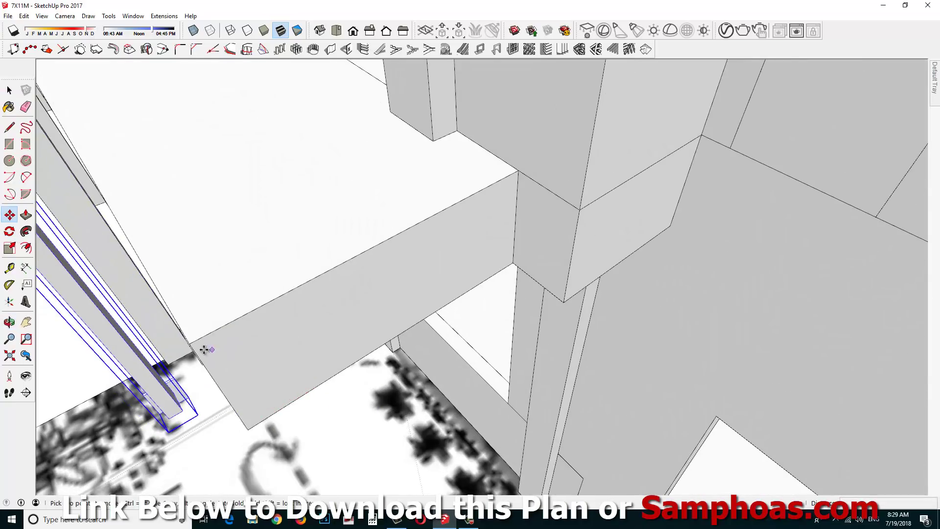
middle_click_drag(282, 293, 265, 410)
scroll(386, 266, "down", 3)
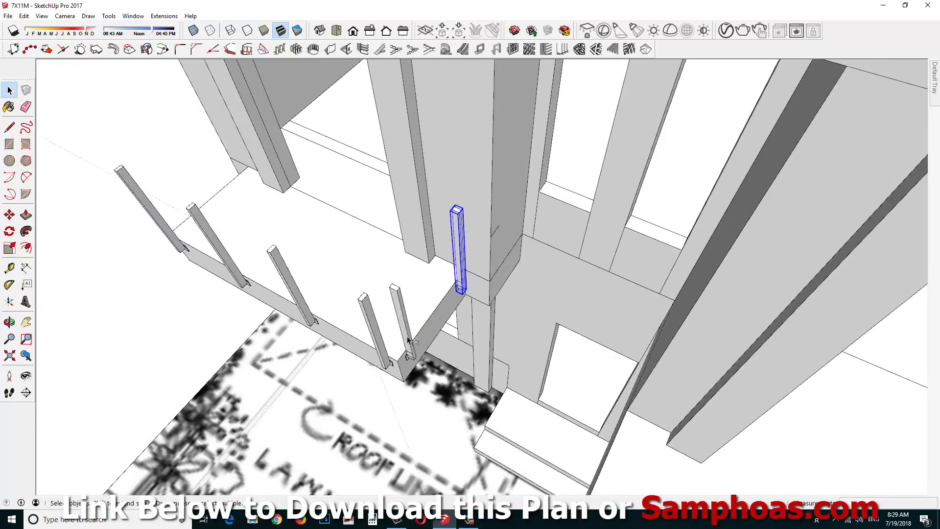
middle_click_drag(386, 266, 499, 229)
scroll(499, 229, "up", 3)
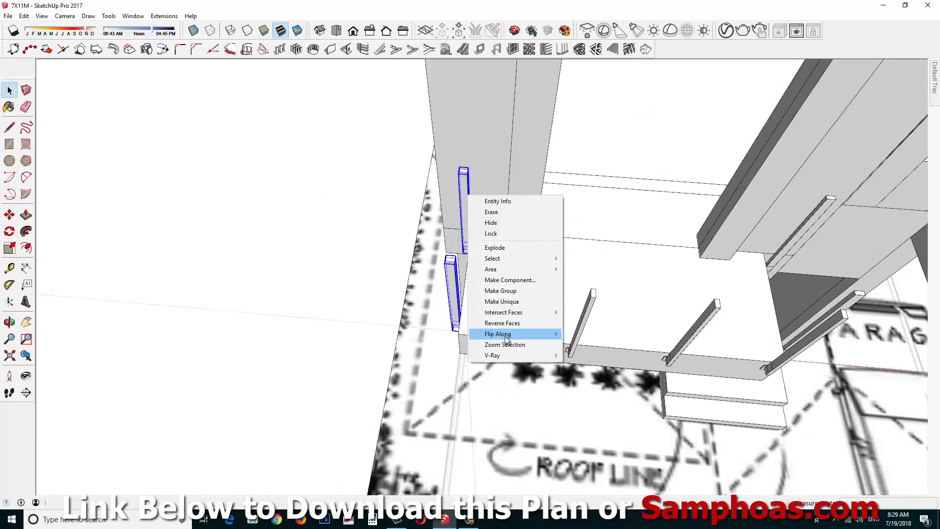
key("Escape")
middle_click_drag(505, 336, 490, 269)
left_click(454, 189)
mouse_move(453, 188)
middle_mouse_down()
mouse_move(762, 285)
mouse_move(709, 268)
middle_mouse_up()
key("space")
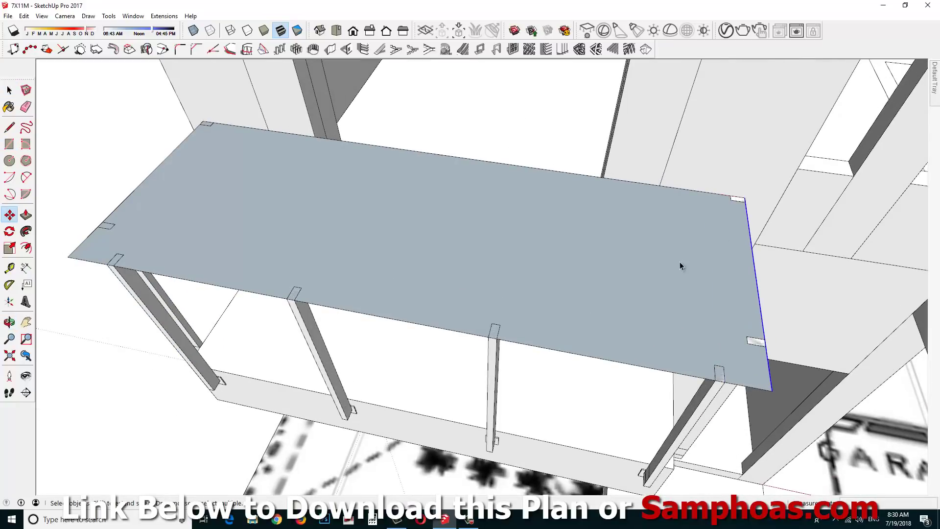
- Offset the plane's outline above the posts to form the handrail
middle_click_drag(680, 265, 737, 342)
key("f")
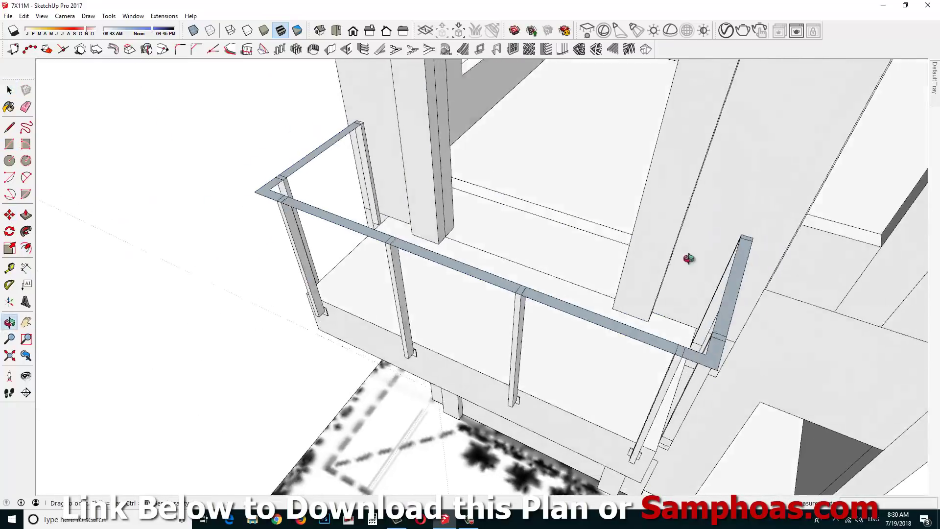
middle_click_drag(730, 307, 479, 273)
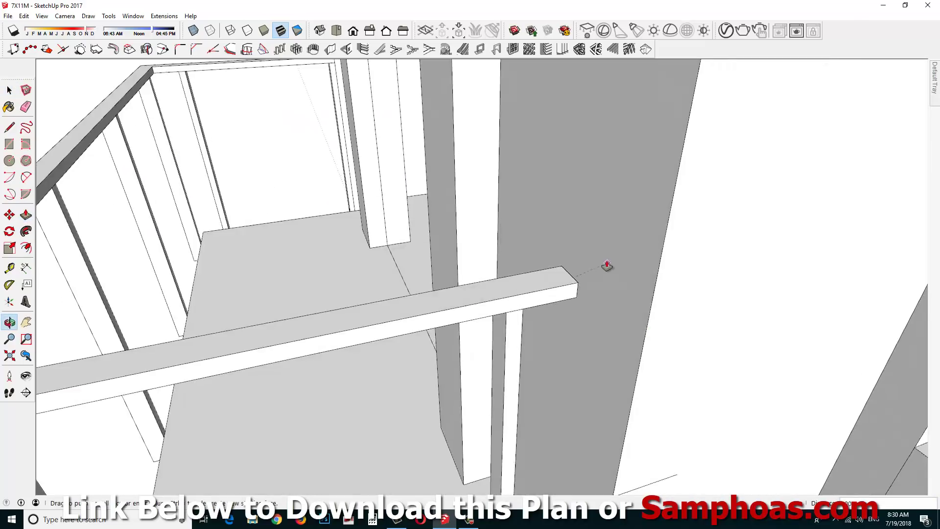
scroll(606, 269, "down", 10)
scroll(460, 271, "up", 10)
scroll(481, 279, "down", 10)
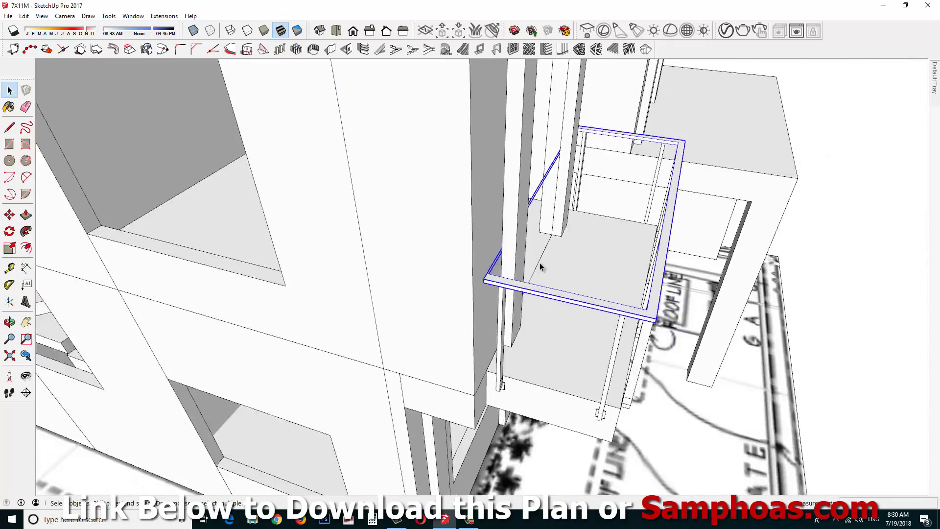
mouse_move(475, 212)
middle_mouse_down()
mouse_move(628, 243)
mouse_move(325, 237)
mouse_move(369, 296)
mouse_move(367, 310)
mouse_move(556, 243)
mouse_move(684, 153)
mouse_move(673, 183)
middle_mouse_up()
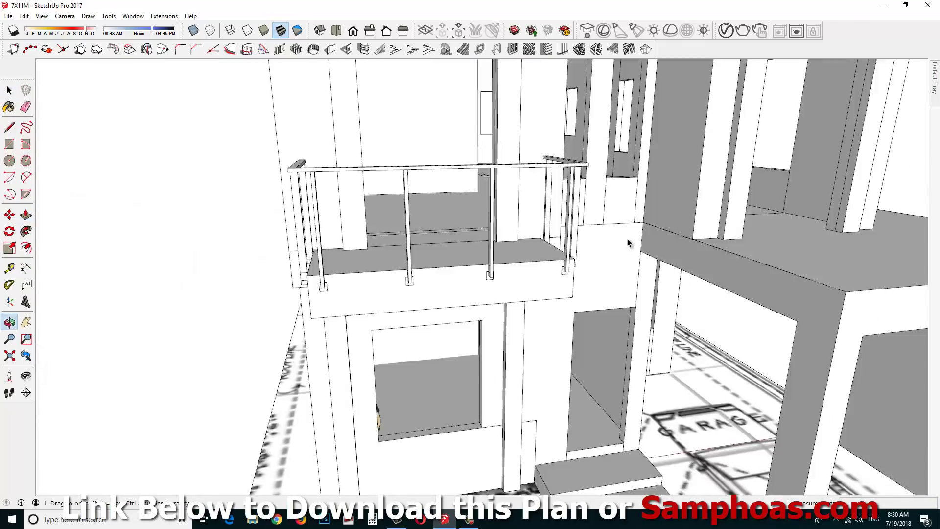
- Draw lines along the railing and select the rail's top edge
key("l")
scroll(447, 256, "up", 5)
scroll(434, 325, "up", 3)
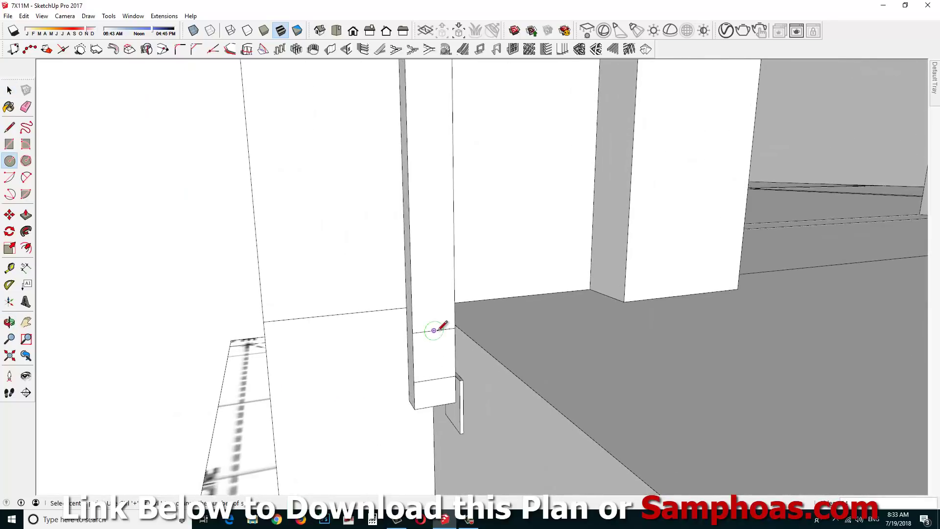
mouse_move(434, 325)
middle_mouse_down("shift")
mouse_move(457, 282)
mouse_move(460, 294)
middle_mouse_up("shift")
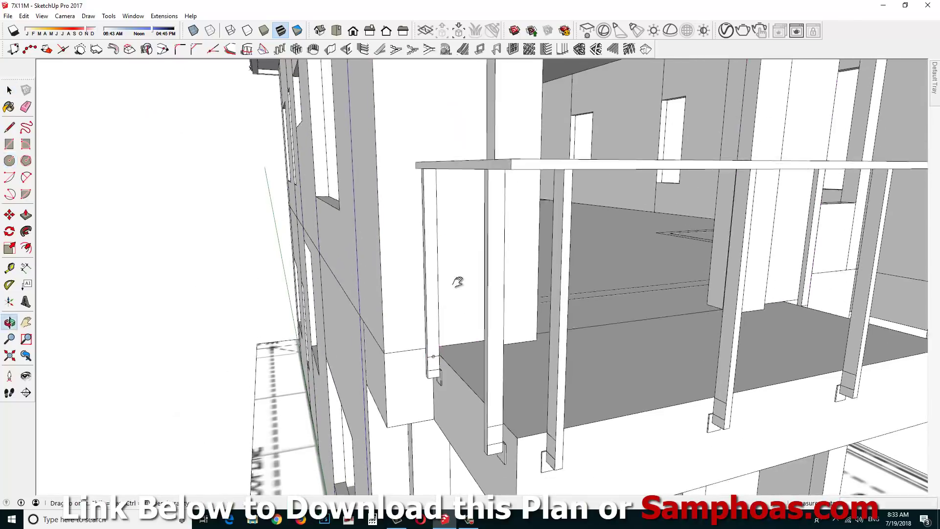
key("space")
left_click(496, 183)
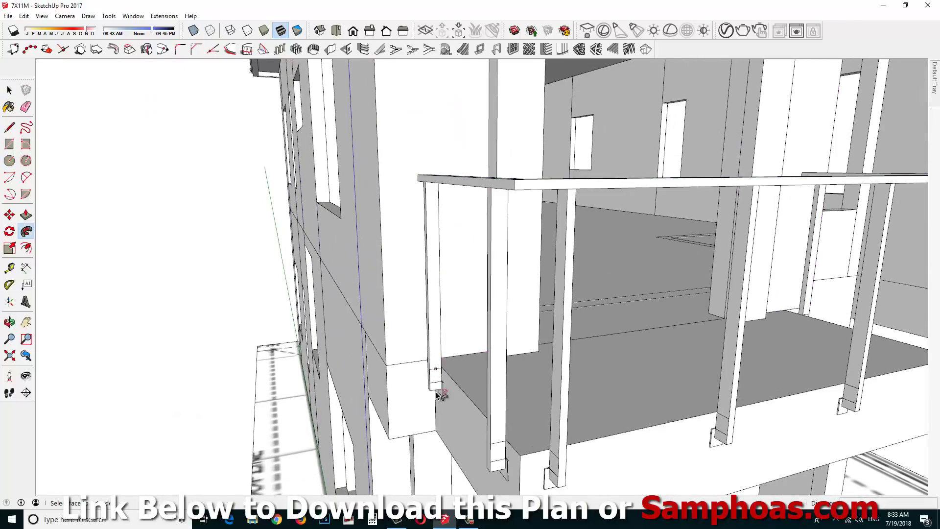
- Copy the low cable line between the posts as horizontal rails
scroll(439, 394, "down", 3)
key("space")
left_click(451, 382)
scroll(466, 363, "up", 3)
key("m")
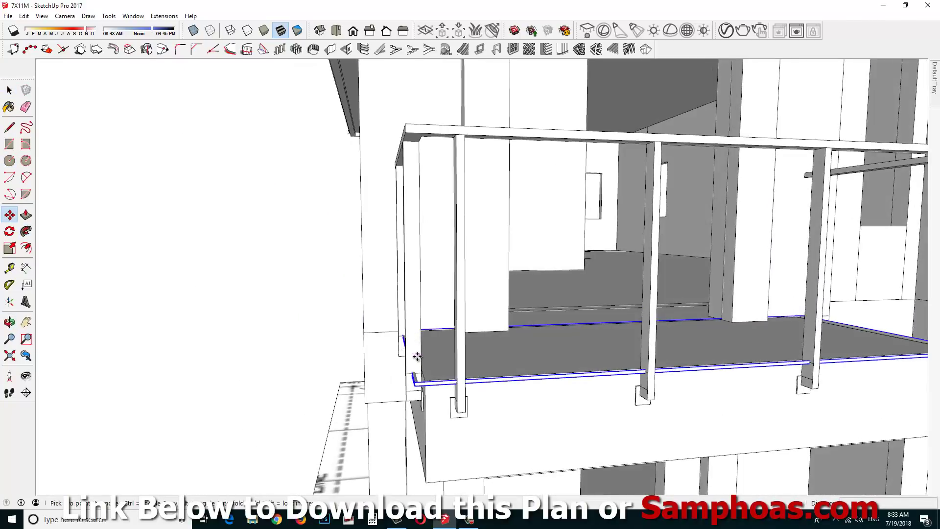
scroll(329, 294, "down", 5)
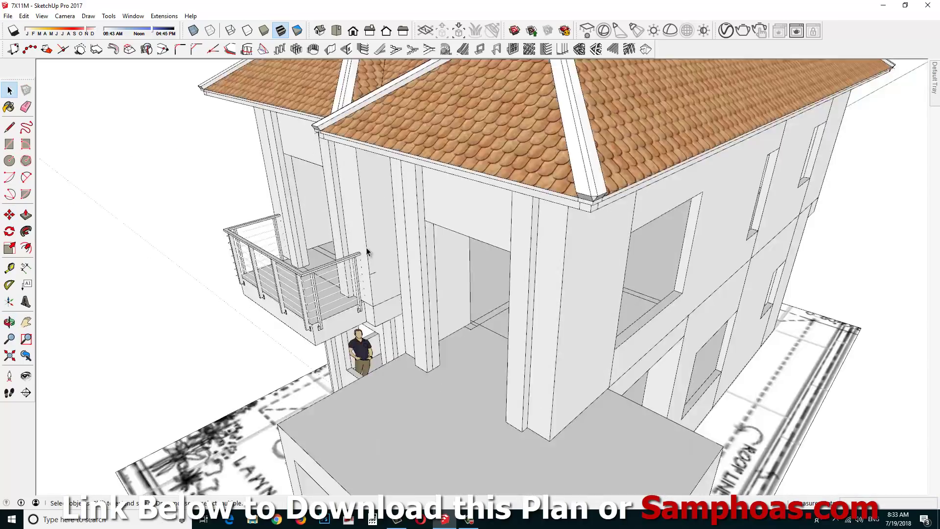
middle_click_drag(367, 252, 468, 272)
scroll(467, 273, "up", 2)
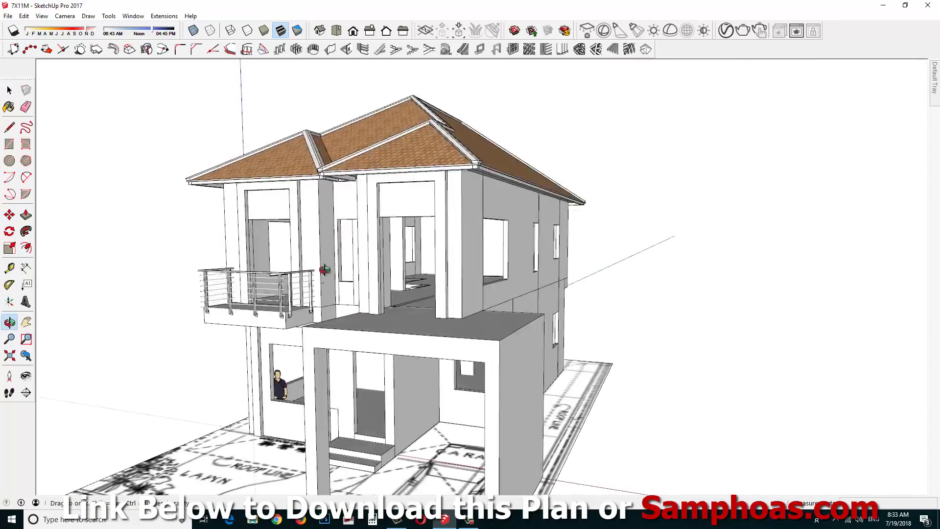
scroll(516, 312, "up", 4)
- Place the copied edge on the garage terrace slab corner to outline the planter
middle_click_drag(516, 313, 503, 373)
key("space")
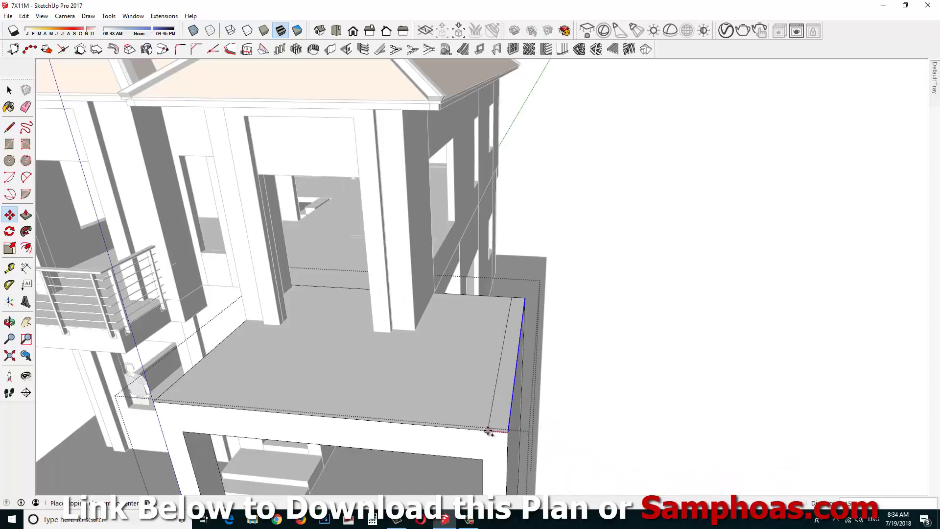
left_click(488, 431)
middle_click_drag(488, 430, 506, 402)
scroll(600, 270, "down", 5)
mouse_move(599, 270)
middle_mouse_down()
mouse_move(571, 329)
mouse_move(580, 365)
mouse_move(548, 325)
mouse_move(380, 344)
middle_mouse_up()
scroll(571, 330, "up", 5)
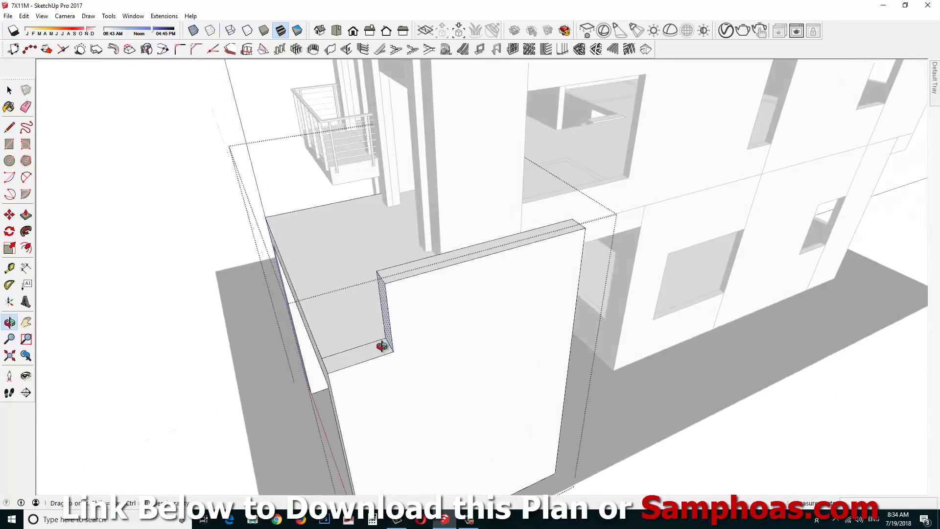
scroll(387, 348, "up", 3)
middle_click_drag(490, 316, 478, 390)
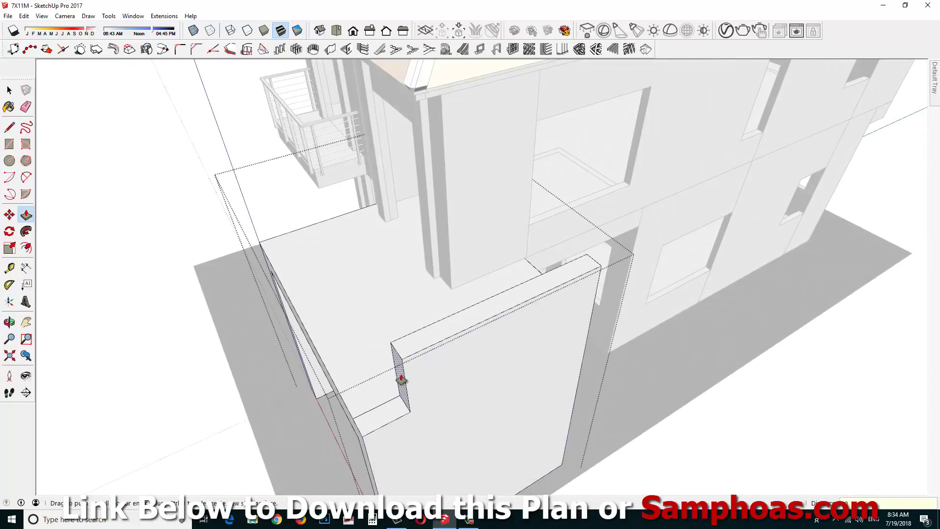
- Orbit around the terrace slab and side wall to inspect the planter, then toward the balcony
key("space")
middle_click_drag(401, 378, 436, 399)
mouse_move(740, 388)
middle_mouse_down()
mouse_move(430, 346)
mouse_move(512, 357)
mouse_move(549, 335)
mouse_move(532, 363)
mouse_move(467, 259)
mouse_move(510, 303)
middle_mouse_up()
middle_click_drag(536, 245, 470, 346)
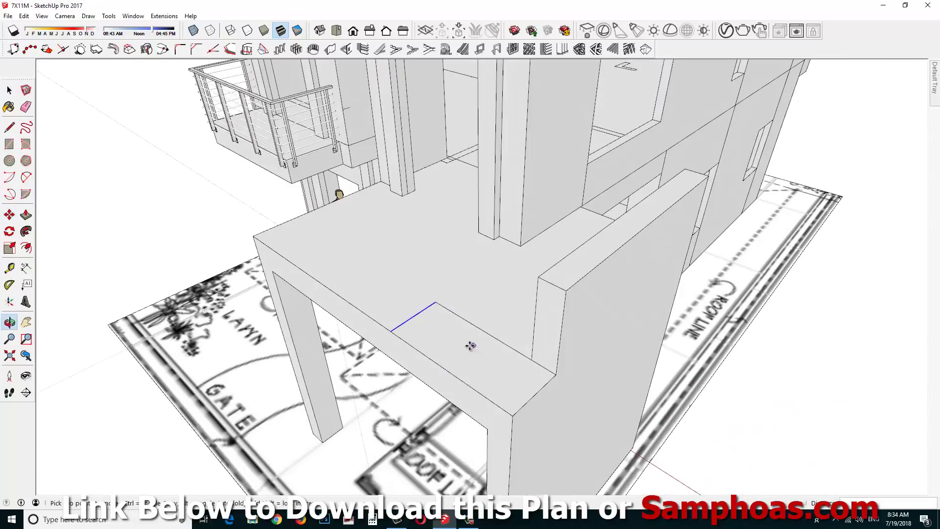
middle_click_drag(414, 333, 437, 381)
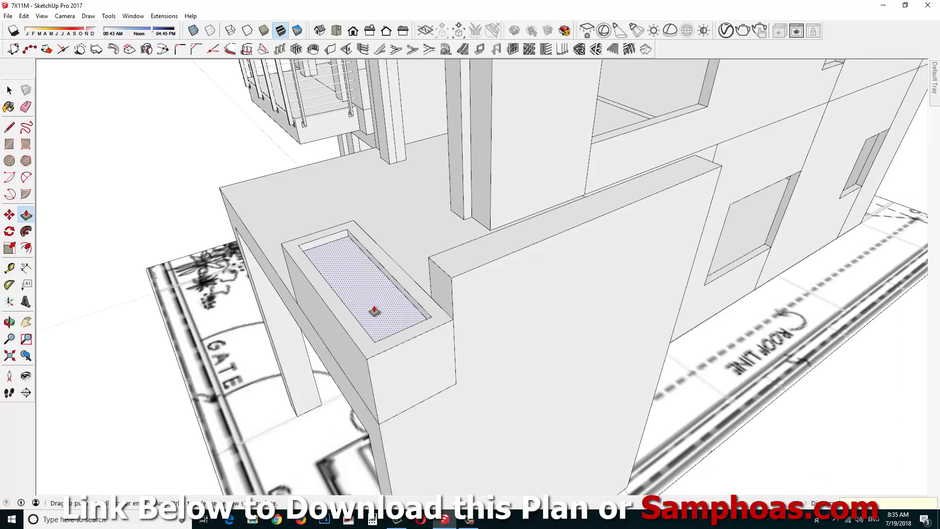
scroll(374, 311, "down", 5)
mouse_move(547, 335)
middle_mouse_down()
mouse_move(597, 195)
mouse_move(317, 284)
middle_mouse_up()
scroll(317, 284, "up", 3)
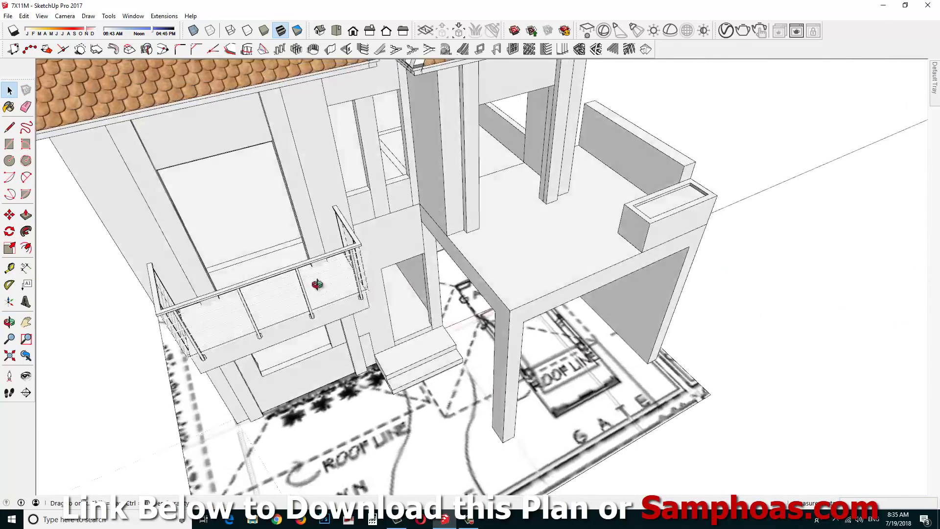
scroll(363, 310, "up", 5)
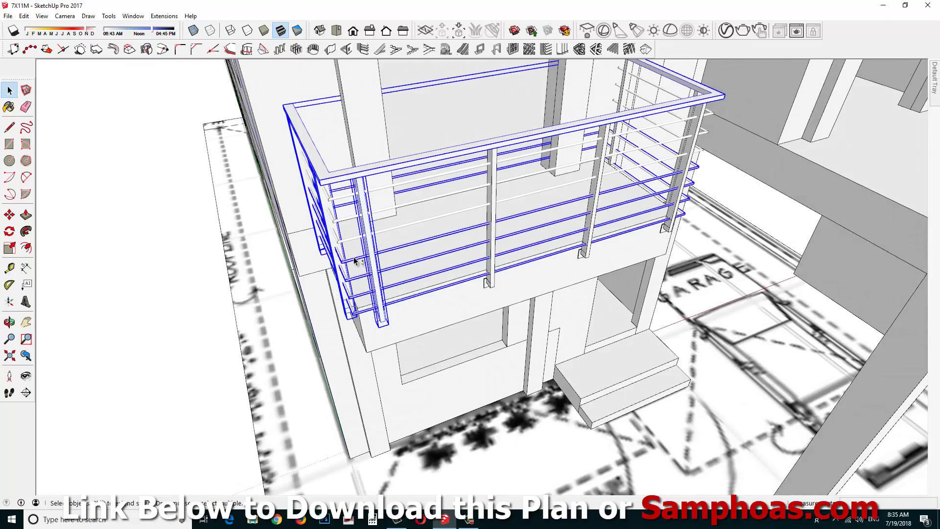
- Copy the cable railing and drop the copy onto the garage terrace
key("m")
scroll(344, 223, "up", 4)
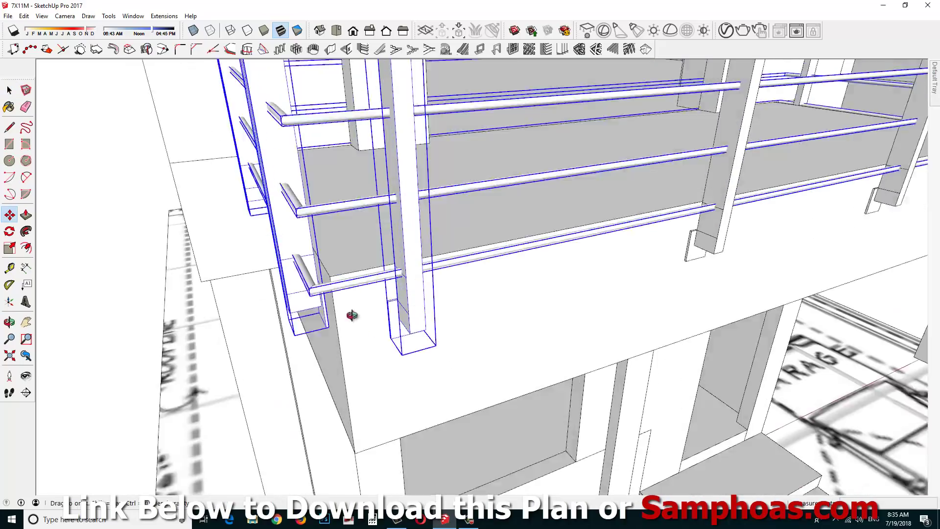
scroll(353, 318, "down", 8)
scroll(487, 314, "up", 3)
left_click(441, 274)
scroll(441, 274, "down", 3)
key("space")
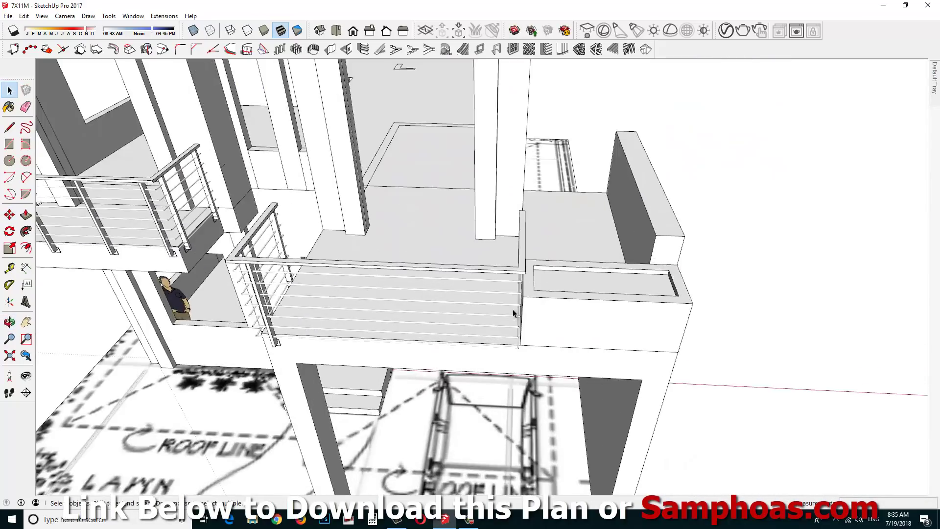
scroll(636, 274, "up", 4)
middle_click_drag(635, 274, 479, 426)
- Orbit around the balcony and garage to check where the railing copy sits
key("m")
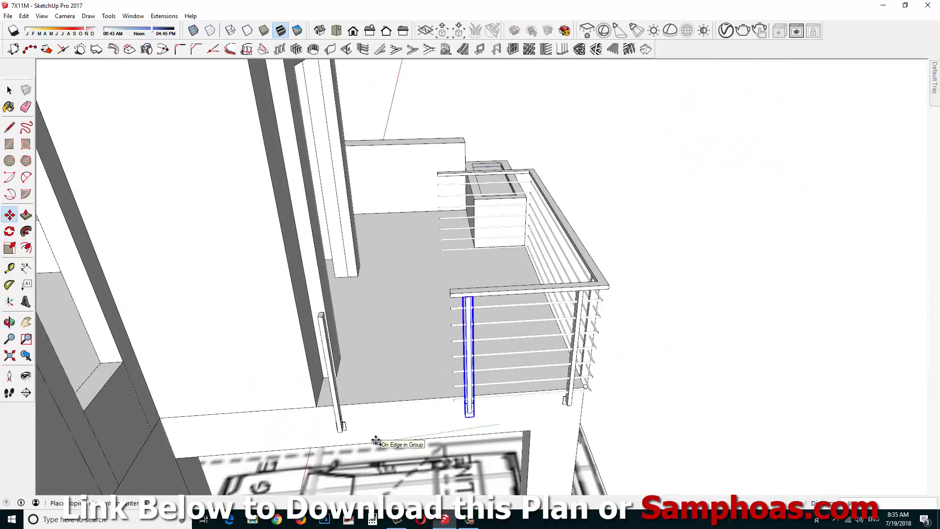
mouse_move(377, 432)
middle_mouse_down()
mouse_move(300, 391)
mouse_move(406, 431)
mouse_move(537, 415)
mouse_move(421, 373)
mouse_move(404, 426)
mouse_move(459, 409)
mouse_move(509, 357)
mouse_move(466, 324)
mouse_move(537, 431)
mouse_move(399, 381)
middle_mouse_up()
key("space")
key("m")
mouse_move(535, 405)
middle_mouse_down()
mouse_move(565, 272)
mouse_move(295, 381)
middle_mouse_up()
mouse_move(576, 336)
middle_mouse_down()
mouse_move(643, 277)
mouse_move(489, 318)
middle_mouse_up()
scroll(612, 313, "up", 3)
scroll(642, 277, "down", 5)
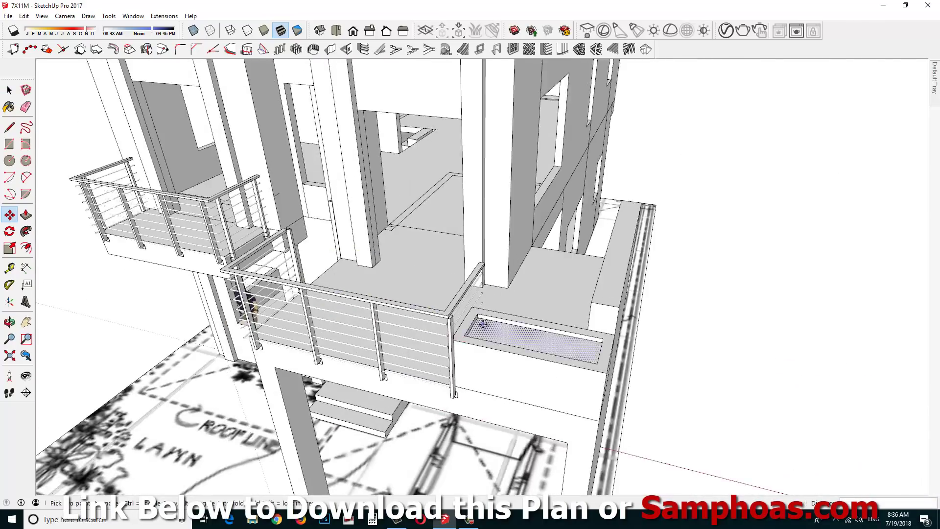
scroll(442, 350, "up", 3)
key("space")
- Select the planter box and compare it against the terrace railing
left_click(442, 350)
mouse_move(486, 268)
middle_mouse_down()
mouse_move(488, 290)
mouse_move(419, 240)
middle_mouse_up()
scroll(487, 290, "up", 2)
scroll(502, 289, "up", 3)
scroll(467, 304, "down", 3)
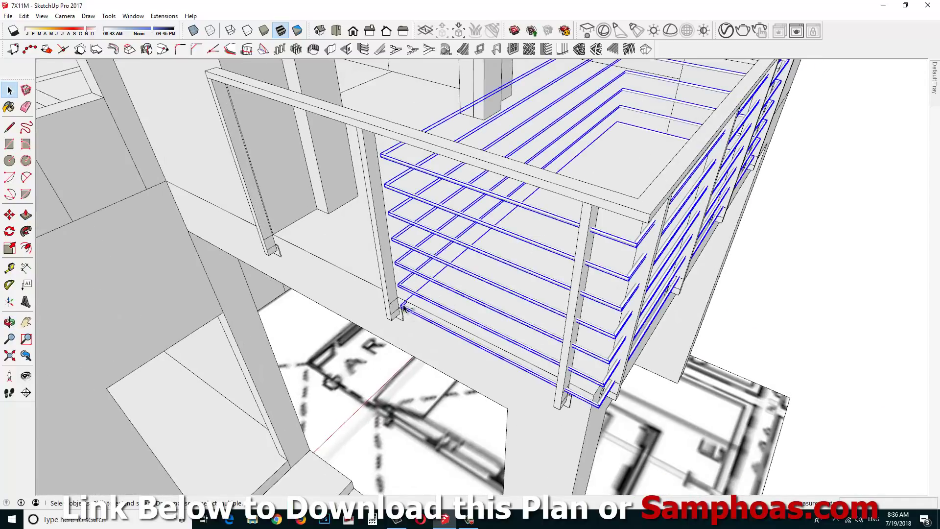
scroll(404, 307, "down", 2)
- Open the copied railing group for editing and zoom in on the rail ends
right_click(445, 222)
double_click(442, 217)
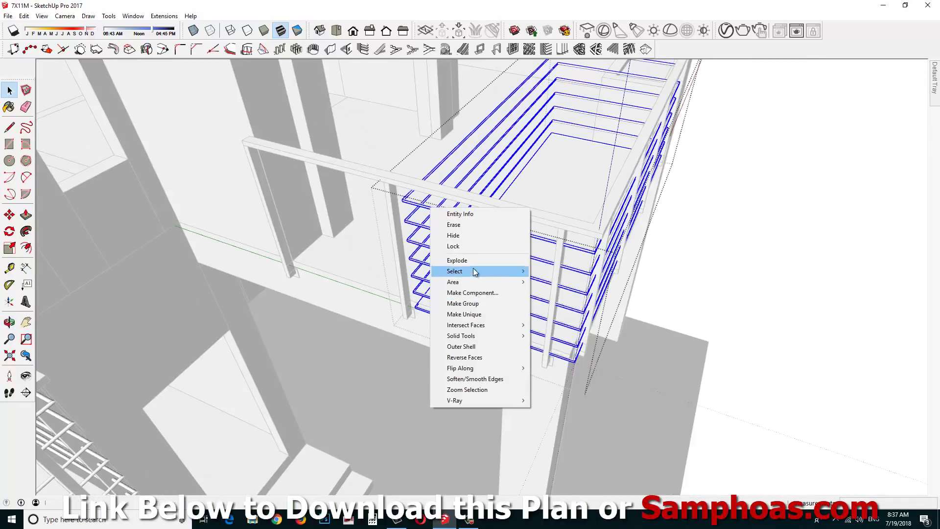
scroll(424, 326, "up", 3)
scroll(426, 298, "up", 2)
middle_click_drag(425, 297, 400, 402)
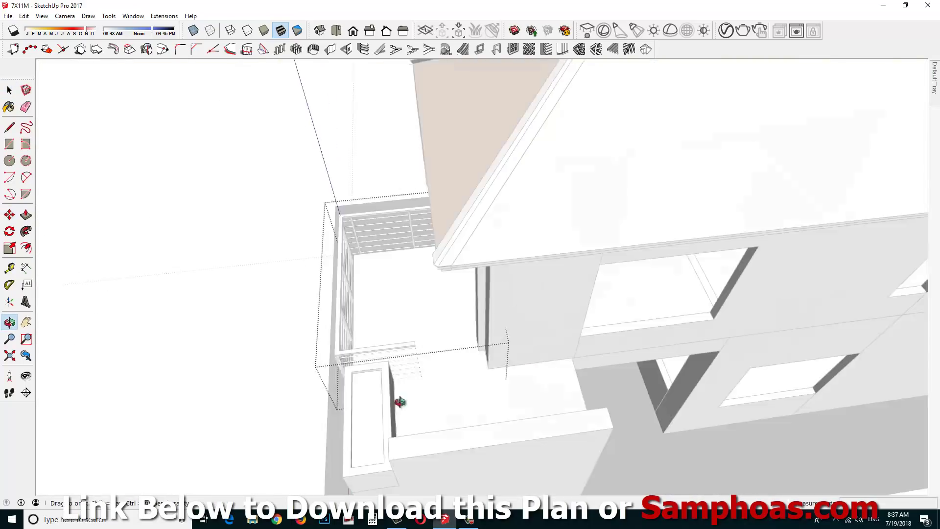
scroll(400, 401, "up", 3)
middle_click_drag(438, 361, 539, 343)
scroll(648, 339, "up", 2)
- Reframe the view to show the whole terrace railing inside the group
key("m")
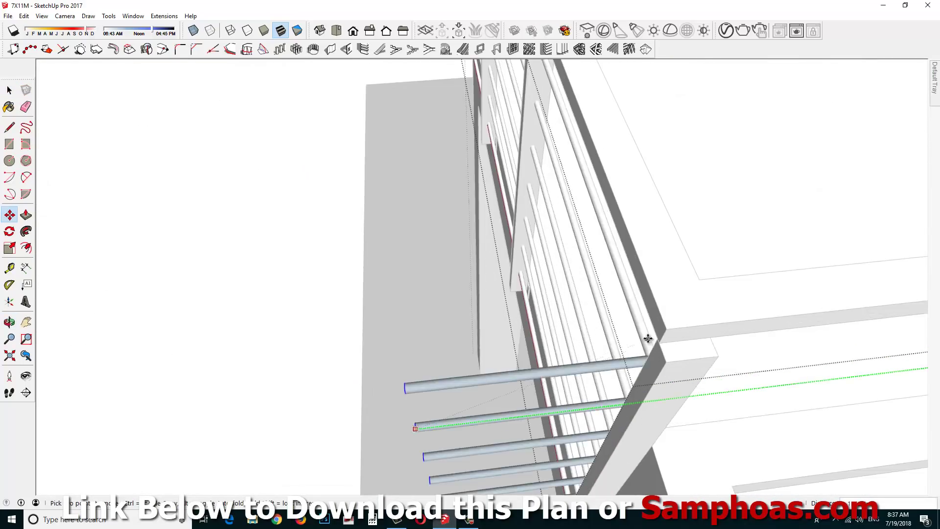
middle_click_drag(648, 339, 258, 298)
scroll(556, 346, "down", 5)
middle_click_drag(556, 346, 587, 384)
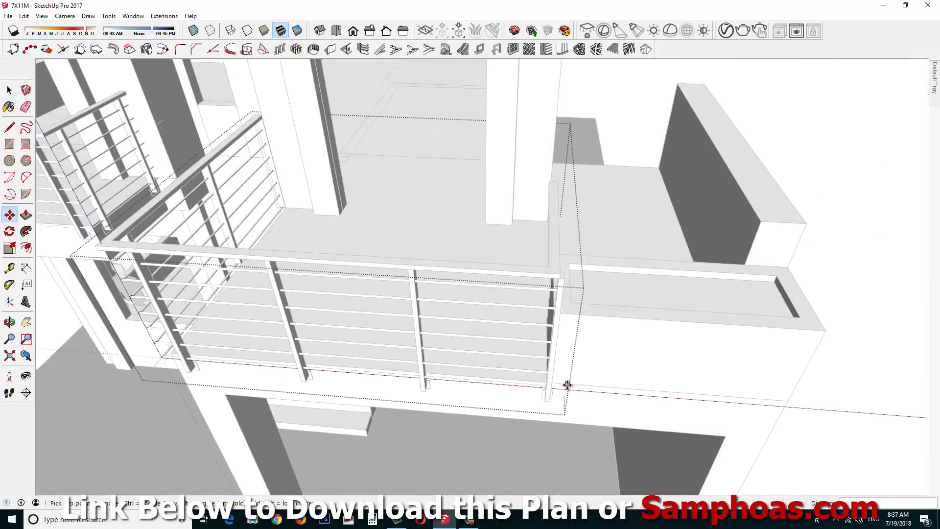
scroll(567, 385, "up", 3)
scroll(618, 328, "down", 2)
key("space")
scroll(456, 319, "up", 3)
- Shorten the top rail with Move and Push/Pull so it stops at the wall
left_click(456, 319)
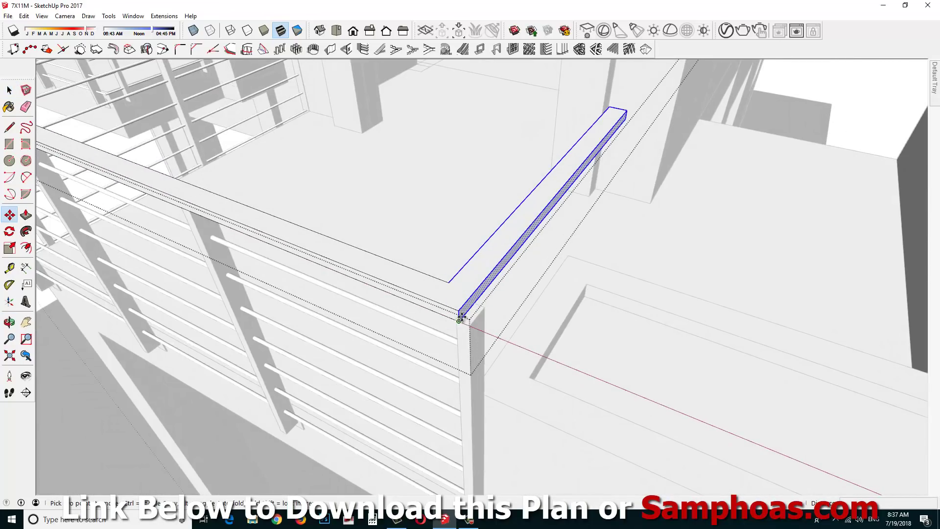
scroll(474, 295, "down", 5)
key("space")
scroll(423, 253, "up", 5)
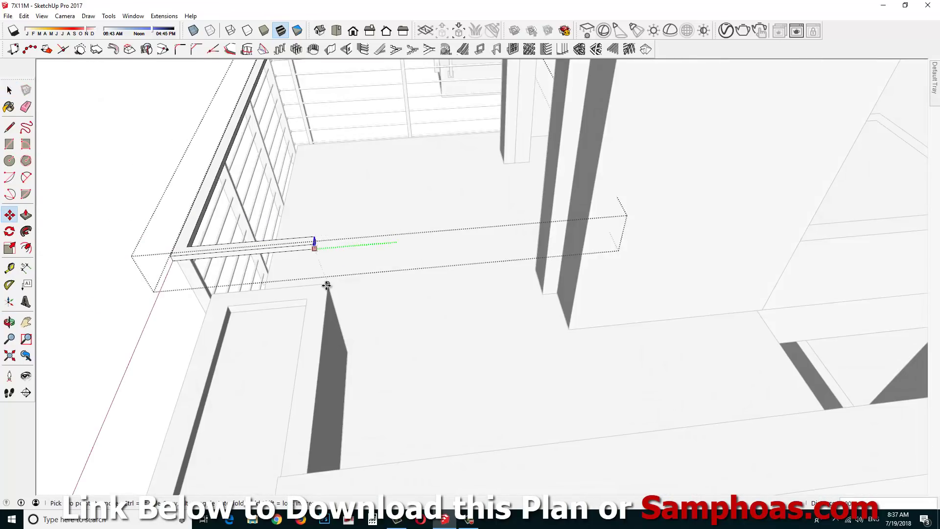
scroll(326, 285, "down", 5)
key("space")
scroll(379, 302, "up", 5)
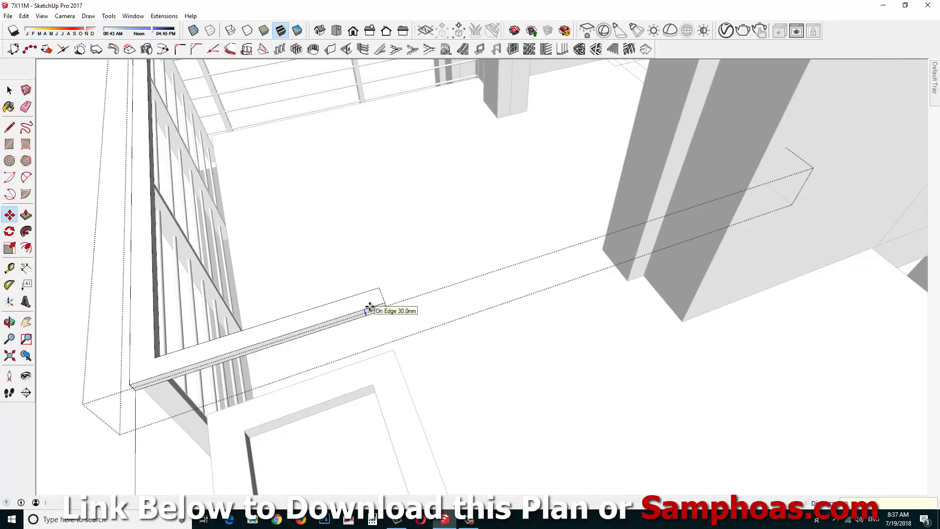
key("p")
mouse_move(369, 308)
middle_mouse_down()
mouse_move(457, 447)
mouse_move(430, 329)
mouse_move(696, 275)
mouse_move(468, 264)
middle_mouse_up()
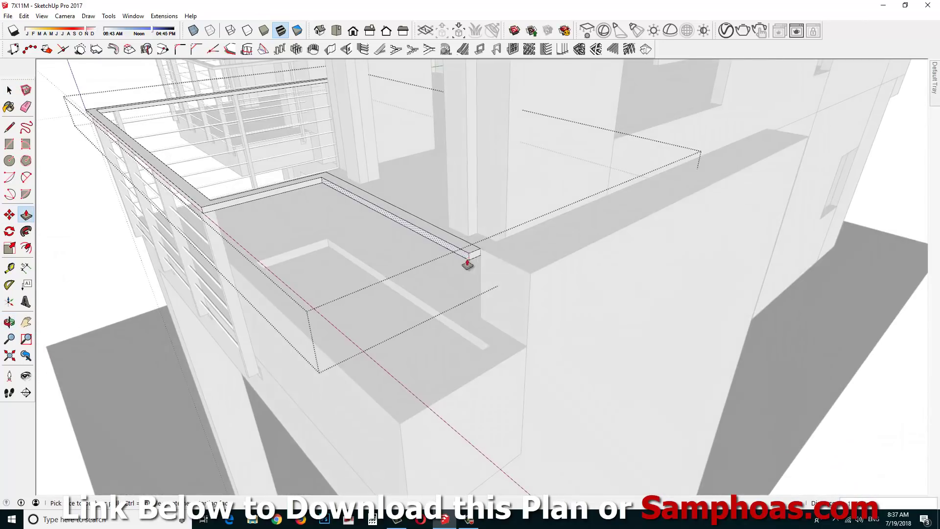
key("space")
scroll(404, 237, "up", 5)
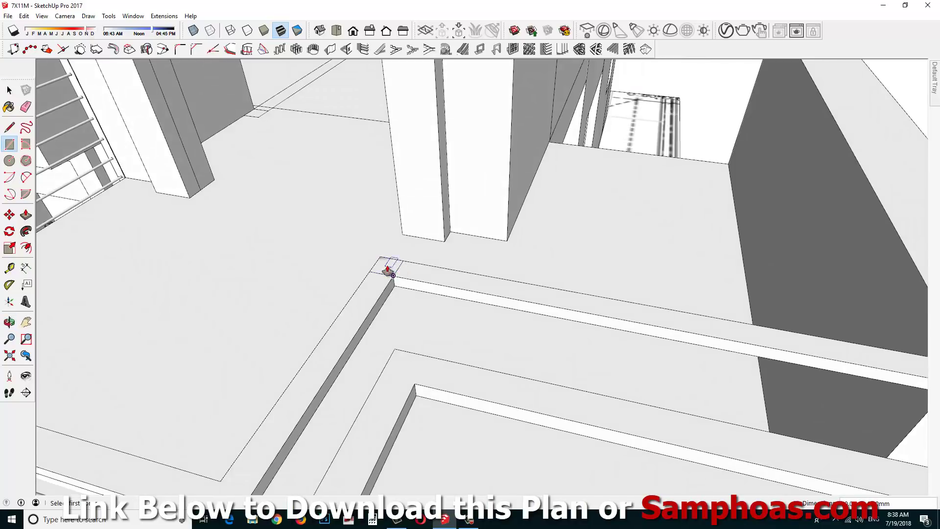
- Group the new short end post beside the planter
left_click(440, 399)
scroll(441, 372, "down", 2)
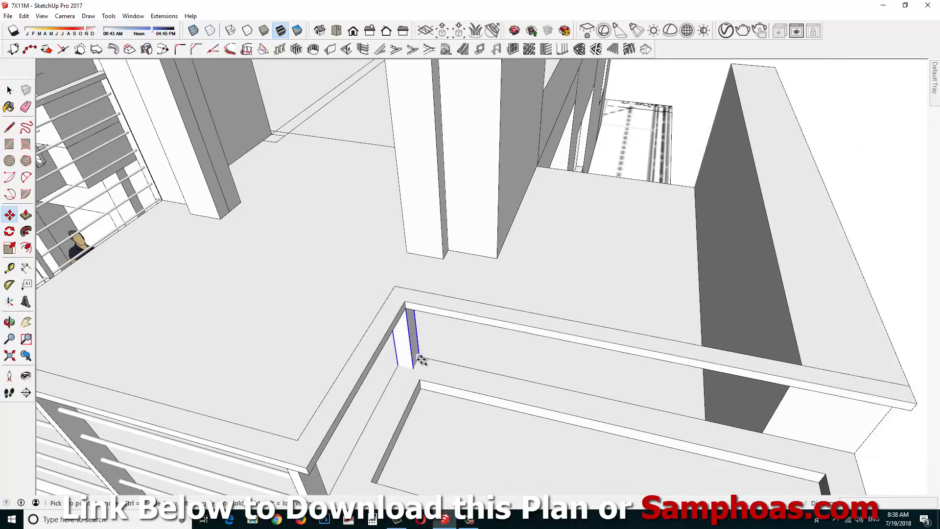
middle_click_drag(441, 372, 535, 352)
scroll(441, 274, "down", 5)
scroll(331, 205, "up", 5)
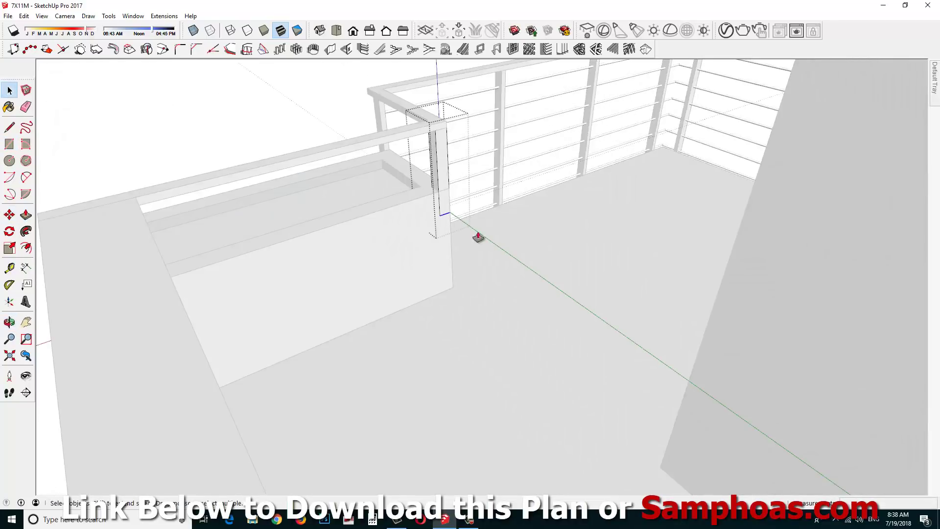
scroll(655, 279, "down", 5)
- Orbit around the house back to the balcony railing
key("space")
mouse_move(720, 318)
middle_mouse_down()
mouse_move(545, 269)
mouse_move(395, 303)
middle_mouse_up()
scroll(545, 269, "up", 5)
key("m")
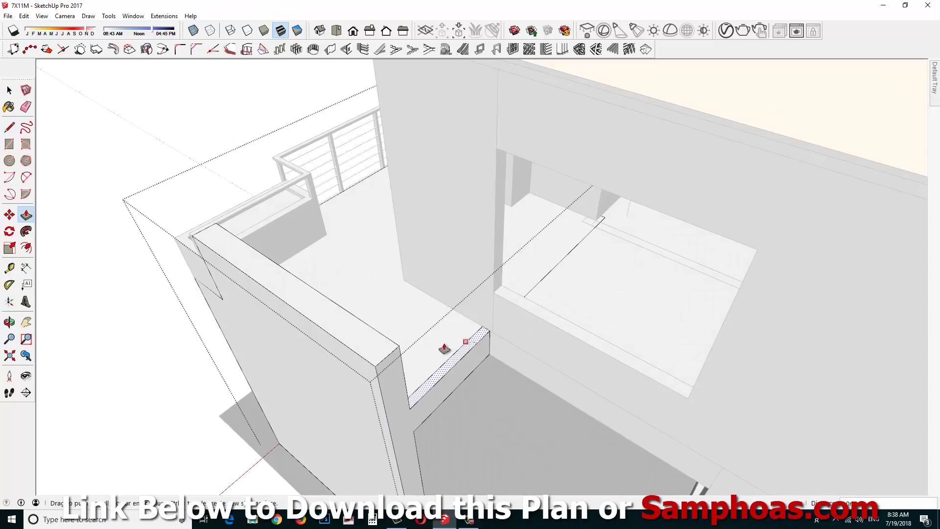
scroll(400, 347, "down", 5)
scroll(634, 265, "up", 5)
- Orbit to an eye-level front view of the entrance wall
scroll(808, 251, "down", 5)
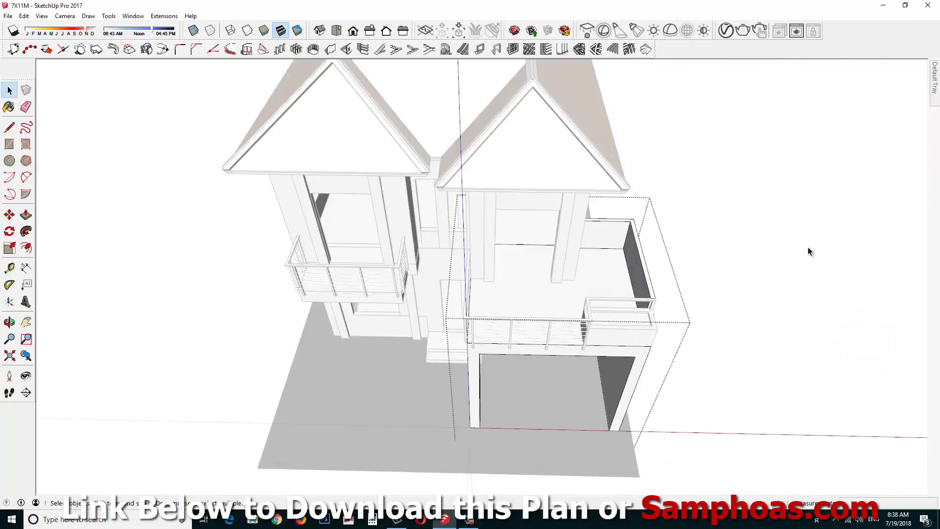
mouse_move(807, 251)
middle_mouse_down()
mouse_move(631, 205)
mouse_move(628, 248)
middle_mouse_up()
scroll(358, 382, "up", 5)
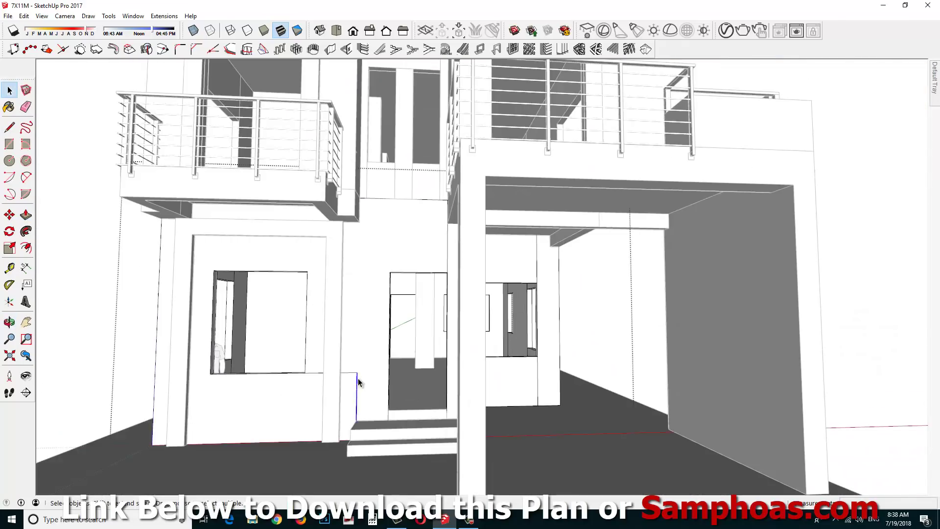
scroll(398, 337, "up", 2)
scroll(361, 277, "up", 3)
scroll(242, 237, "down", 3)
- Draw a rectangle around the front window, then view the finished textured house
key("r")
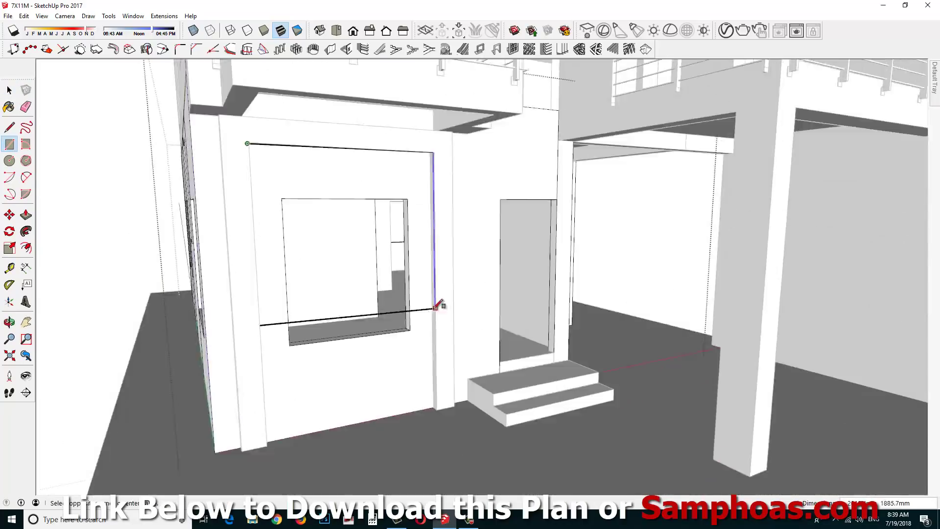
scroll(442, 422, "up", 3)
scroll(345, 286, "down", 5)
scroll(345, 286, "down", 3)
mouse_move(344, 286)
middle_mouse_down()
mouse_move(478, 280)
mouse_move(406, 206)
mouse_move(330, 189)
mouse_move(401, 216)
middle_mouse_up()
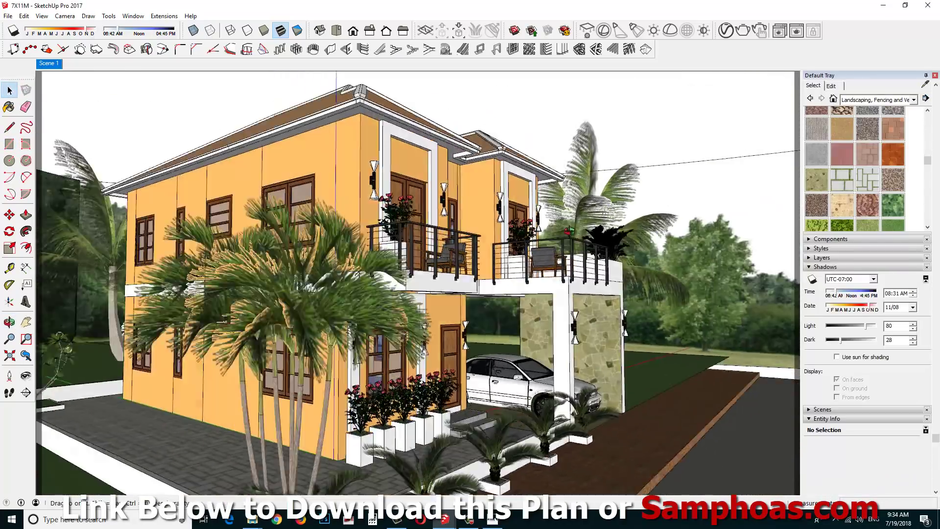
scroll(406, 206, "up", 5)
scroll(406, 206, "down", 4)
scroll(331, 189, "up", 3)
scroll(331, 190, "down", 4)
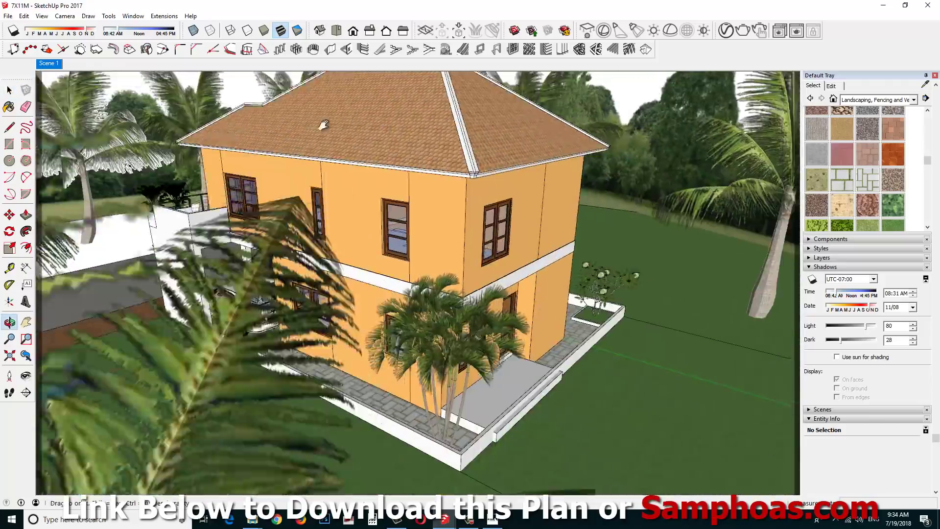
scroll(401, 215, "up", 4)
scroll(590, 131, "down", 4)
mouse_move(591, 131)
middle_mouse_down()
mouse_move(475, 168)
mouse_move(531, 168)
mouse_move(331, 149)
middle_mouse_up()
scroll(475, 168, "up", 3)
scroll(474, 168, "down", 2)
key("z")
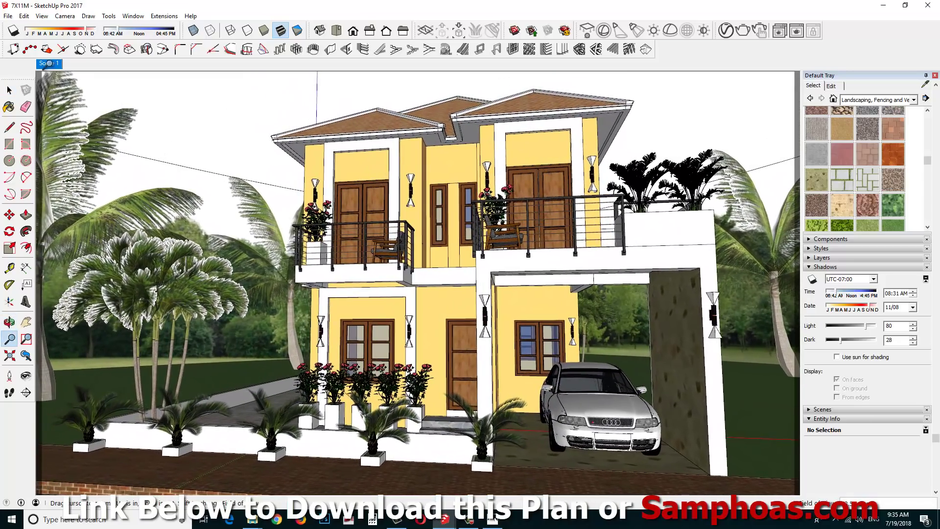